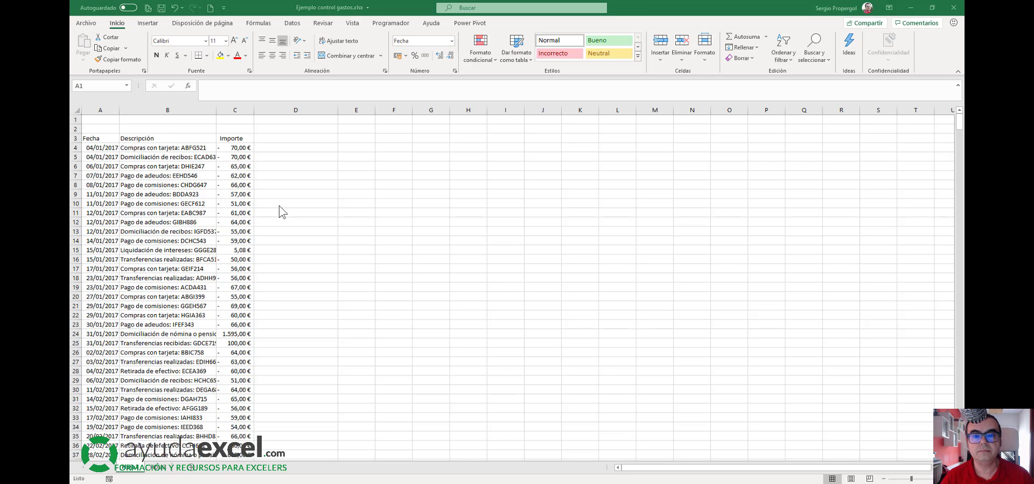
On the empty second sheet, enter the year 2019 in B1 and the label "Año:" in A1.
{"action": "left_click", "coordinate": [379, 196]}
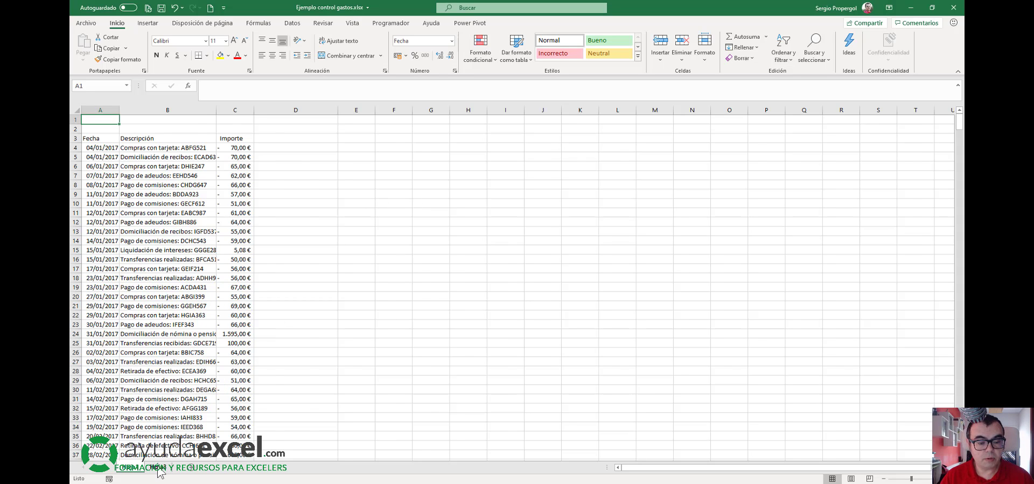
{"action": "left_click", "coordinate": [158, 469]}
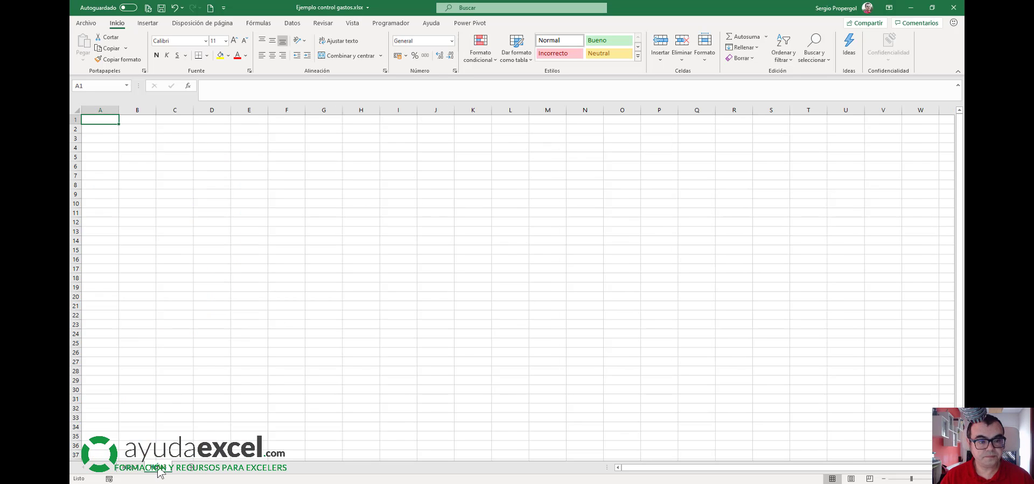
{"action": "left_click", "coordinate": [140, 122]}
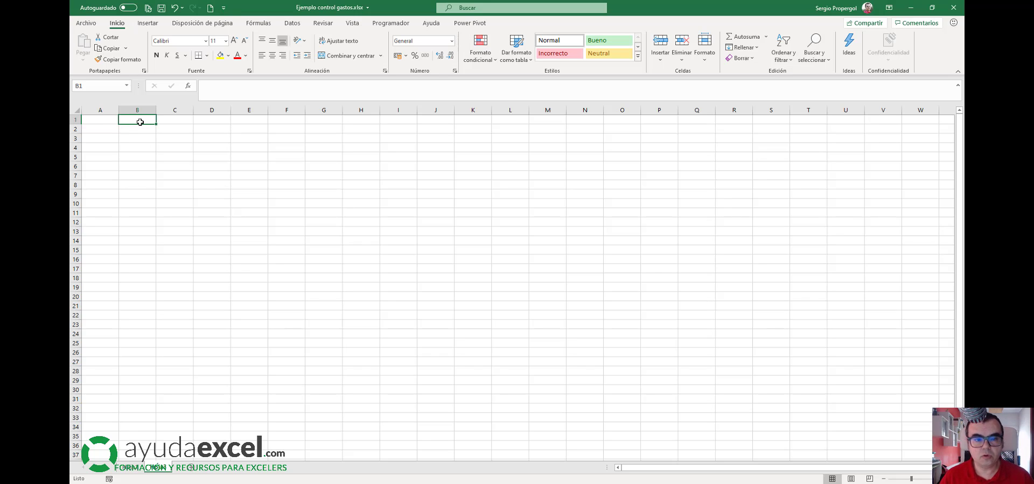
{"action": "type", "text": "2019"}
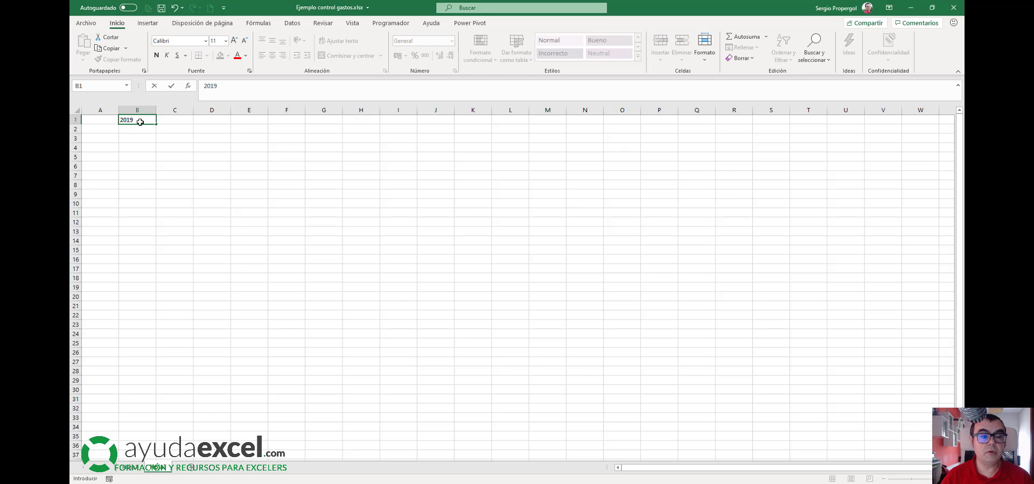
{"action": "key", "text": "Left"}
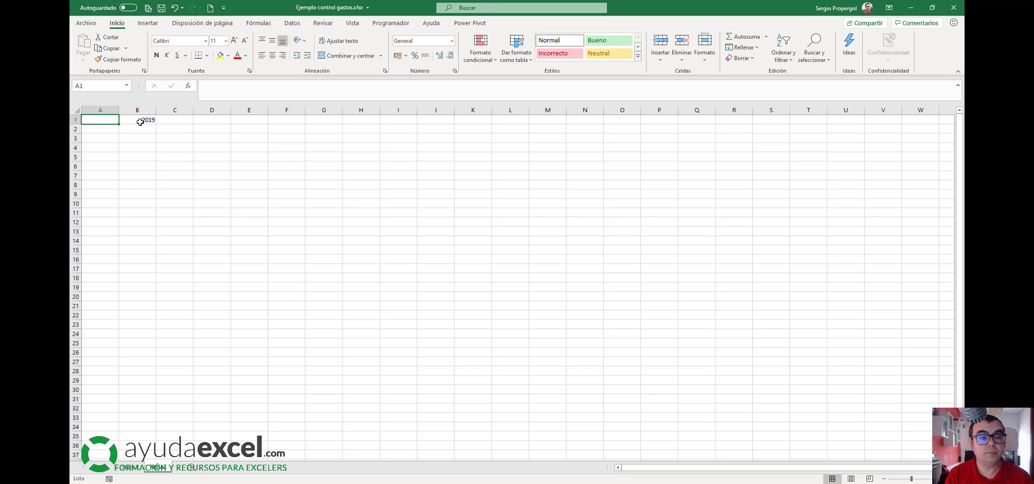
{"action": "type", "text": "A"}
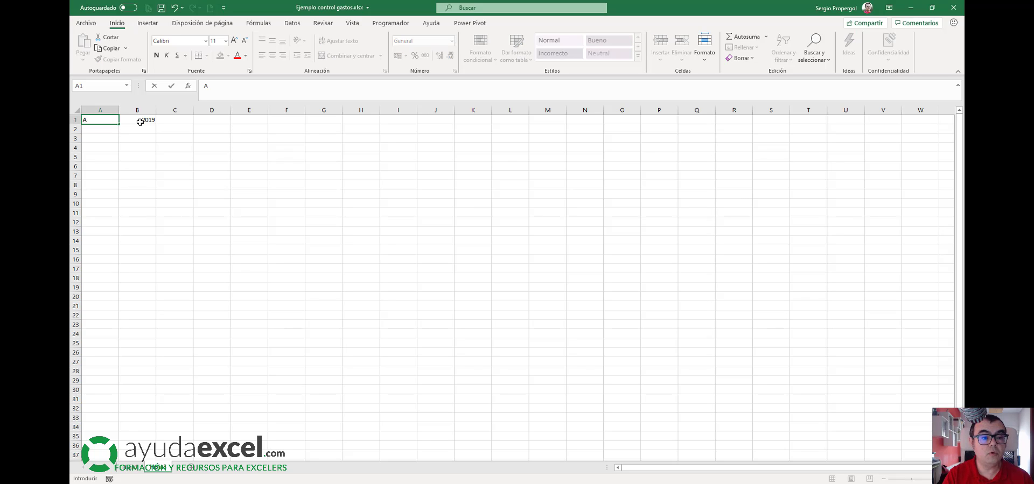
{"action": "type", "text": "ño:"}
{"action": "key", "text": "Return"}
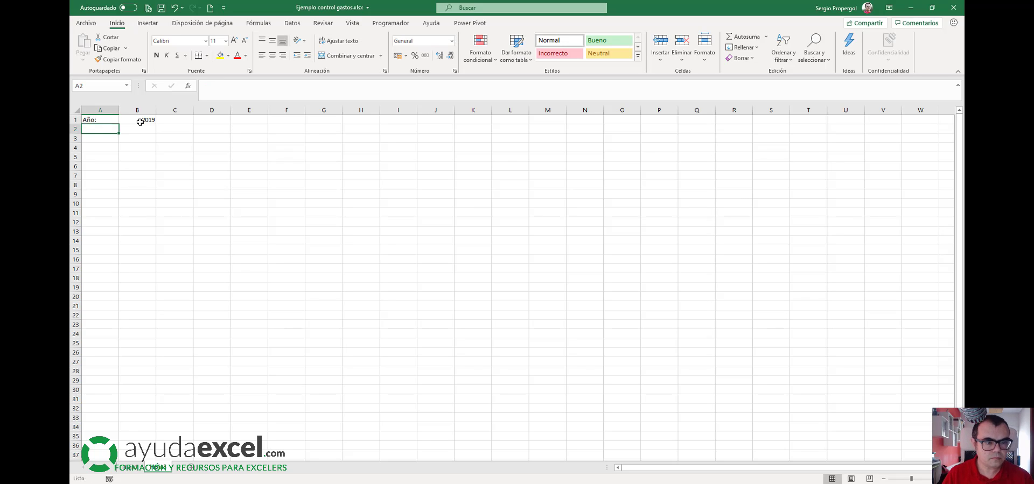
Examine the first and last dates in the transaction sheet's Fecha column, and return to the sheet with the year.
{"action": "left_click", "coordinate": [104, 119]}
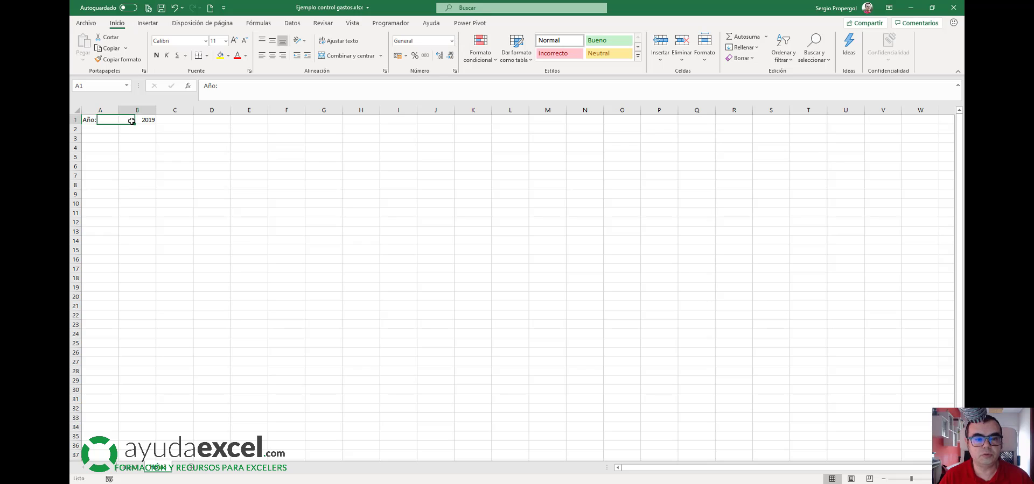
{"action": "left_click", "coordinate": [132, 121]}
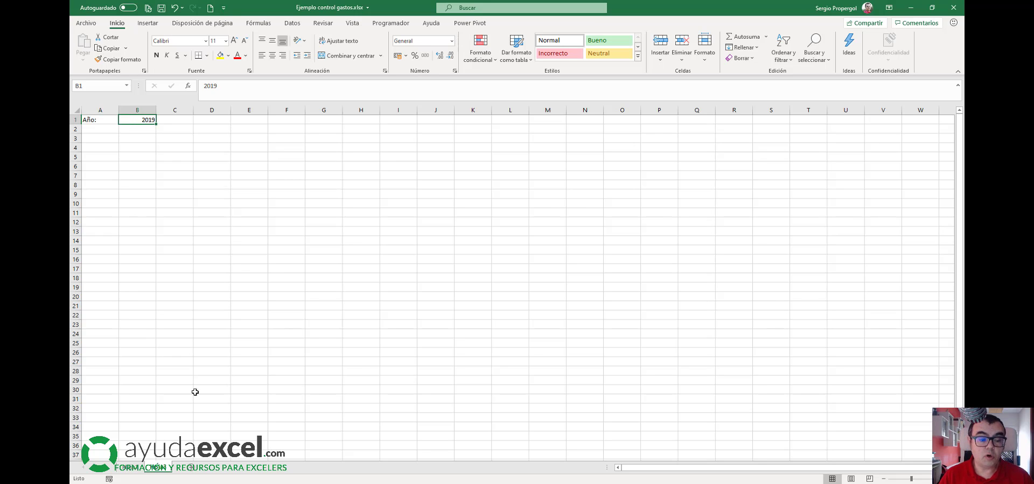
{"action": "left_click", "coordinate": [132, 469]}
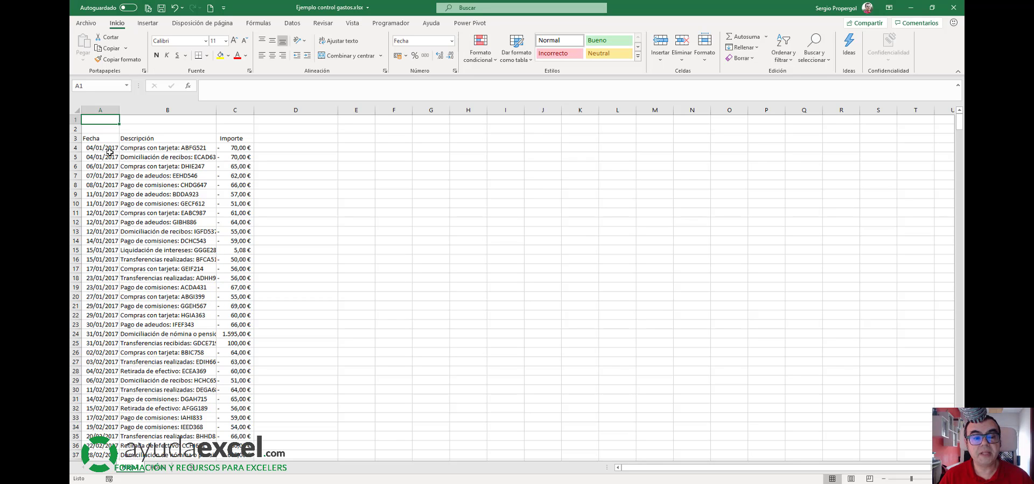
{"action": "left_click", "coordinate": [108, 335]}
{"action": "double_click", "coordinate": [107, 335]}
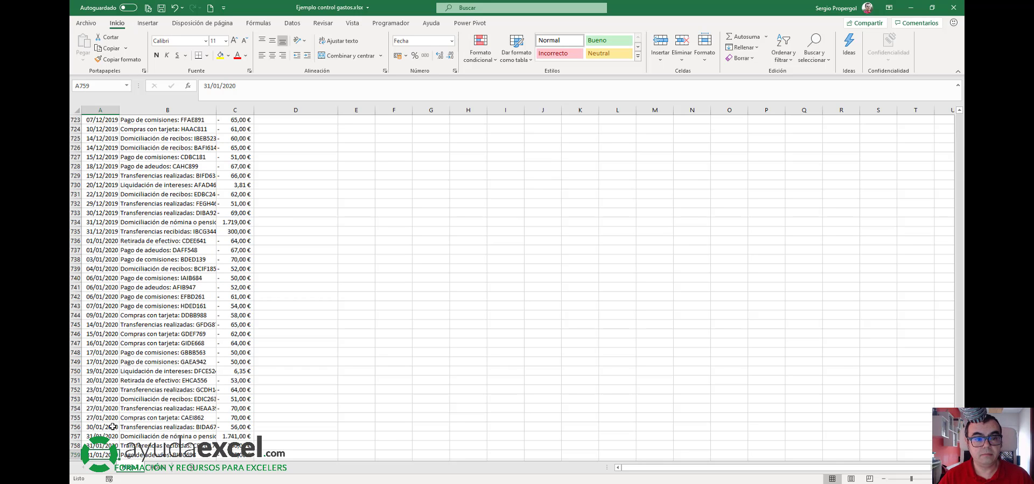
{"action": "key", "text": "ctrl+Up"}
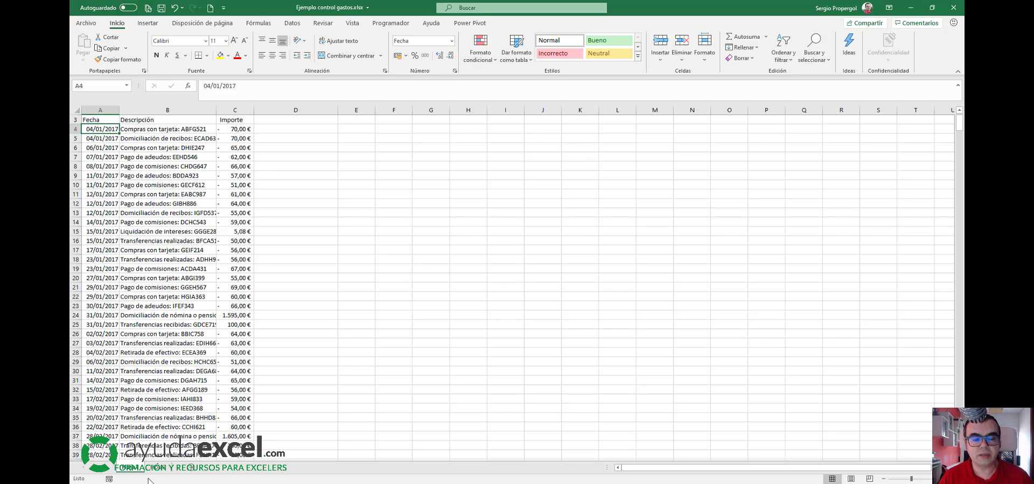
{"action": "left_click", "coordinate": [161, 468]}
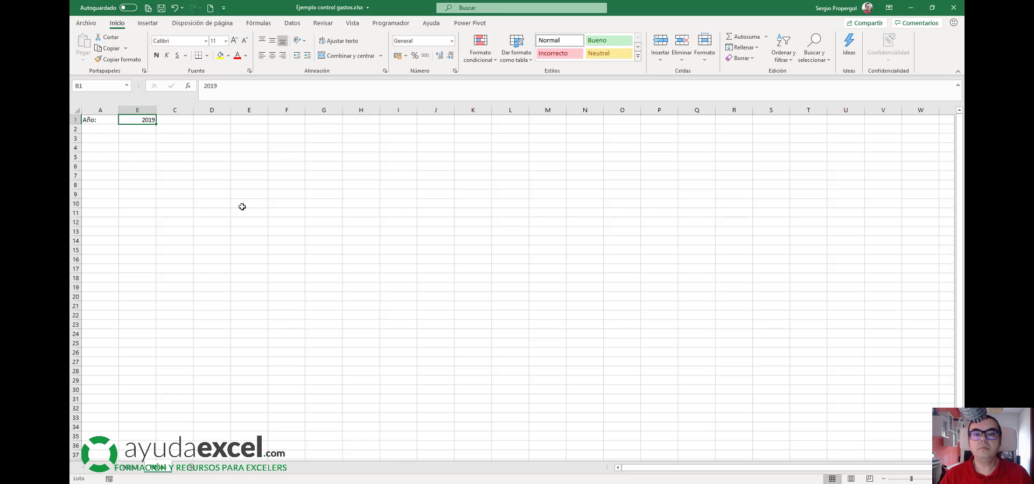
Begin a FECHA formula in B4 that uses the absolute reference $B$1 as its year argument.
{"action": "left_click", "coordinate": [140, 149]}
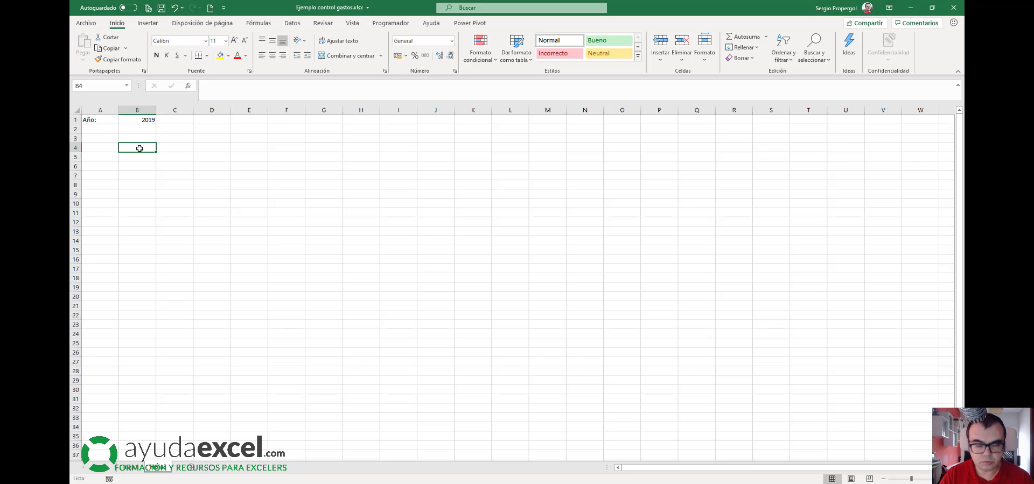
{"action": "type", "text": "=fecha"}
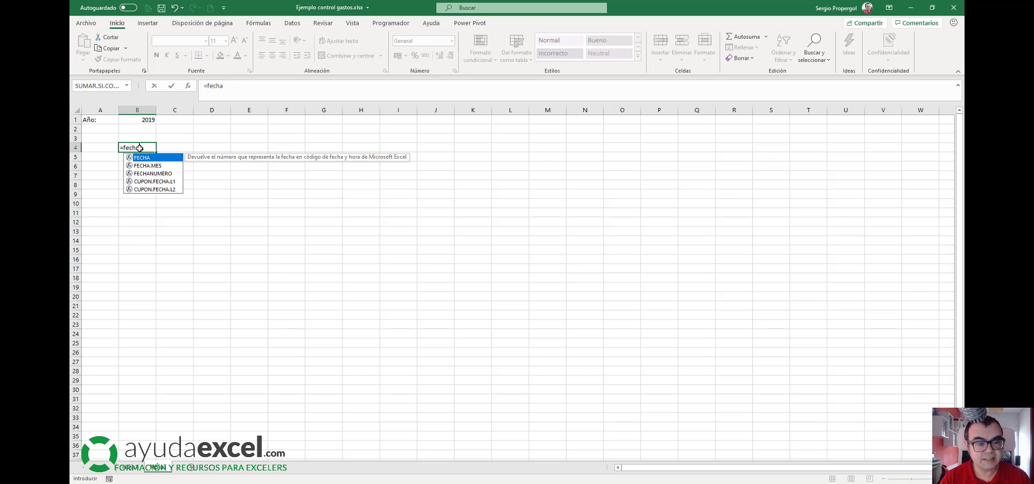
{"action": "type", "text": "("}
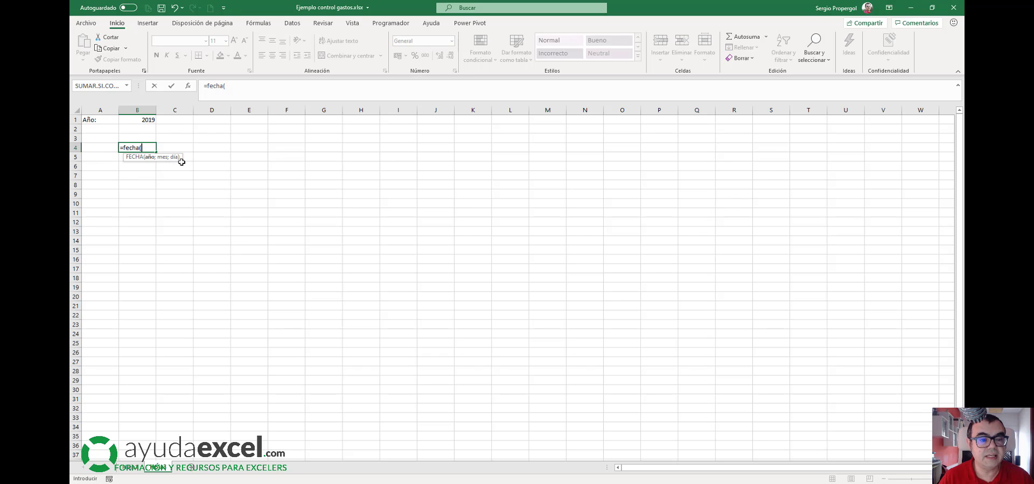
{"action": "left_click", "coordinate": [143, 119]}
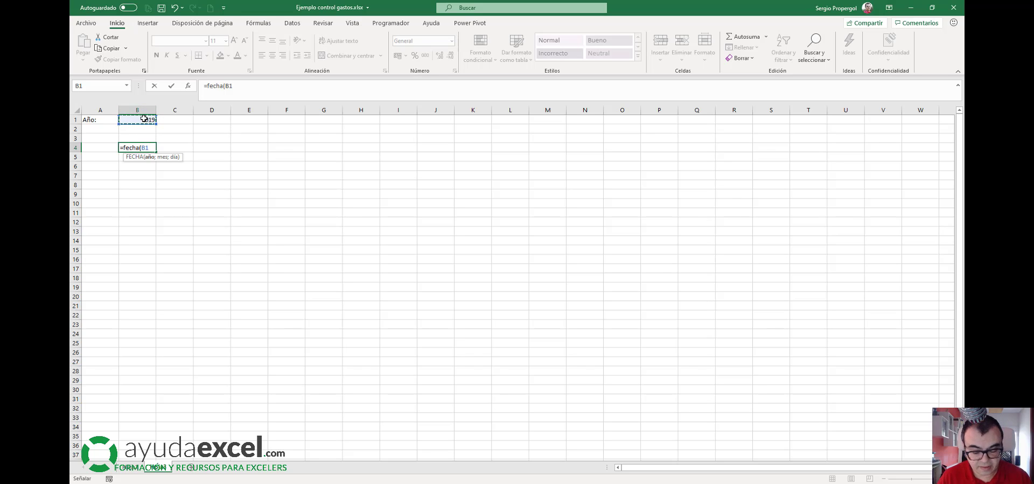
{"action": "key", "text": "F4"}
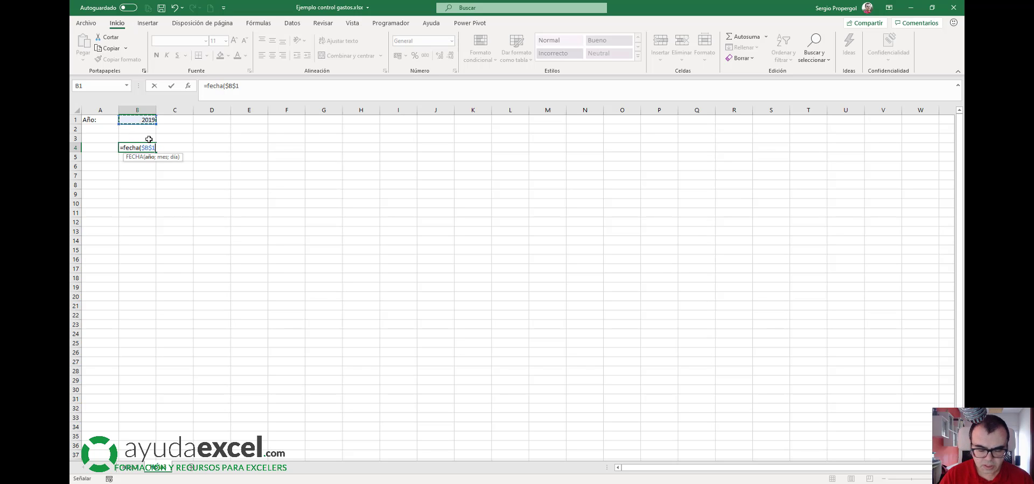
{"action": "type", "text": ";"}
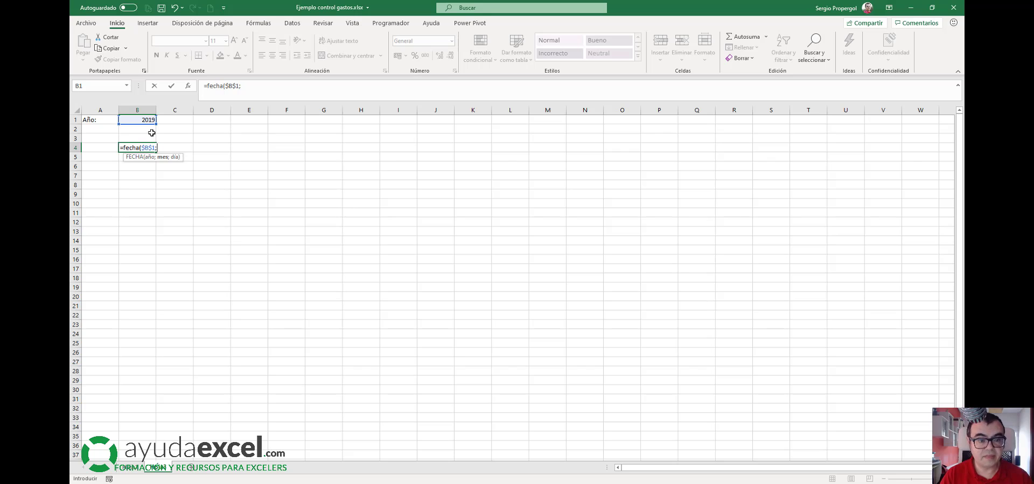
Add COLUMNAS($C$1:C1) as the month argument of the FECHA formula, with the range start fixed and its end relative.
{"action": "type", "text": "col"}
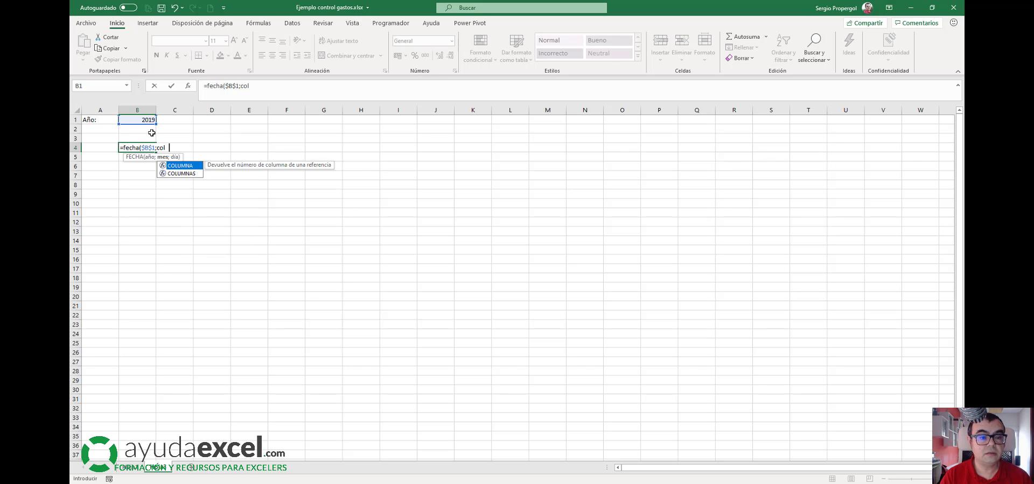
{"action": "type", "text": "umnas("}
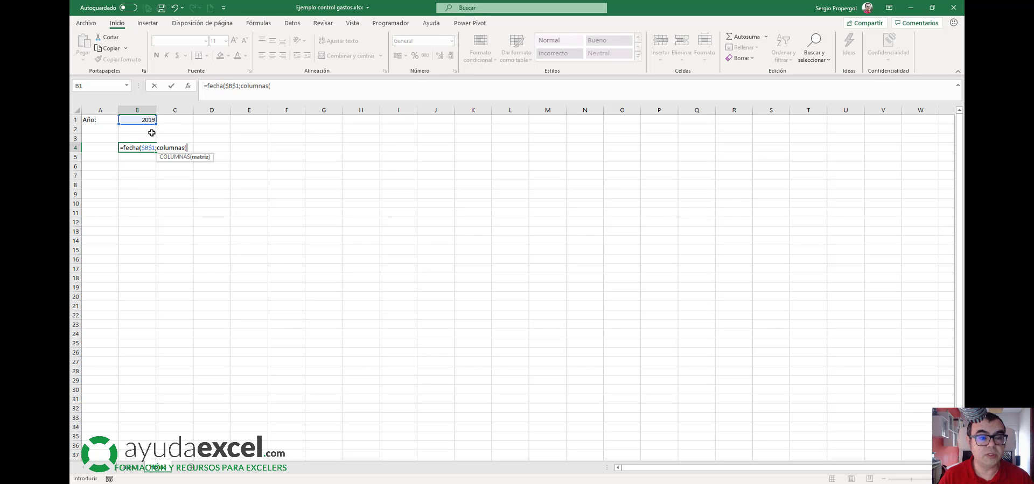
{"action": "left_click_drag", "start_coordinate": [145, 124], "coordinate": [208, 119]}
{"action": "left_click", "coordinate": [191, 147]}
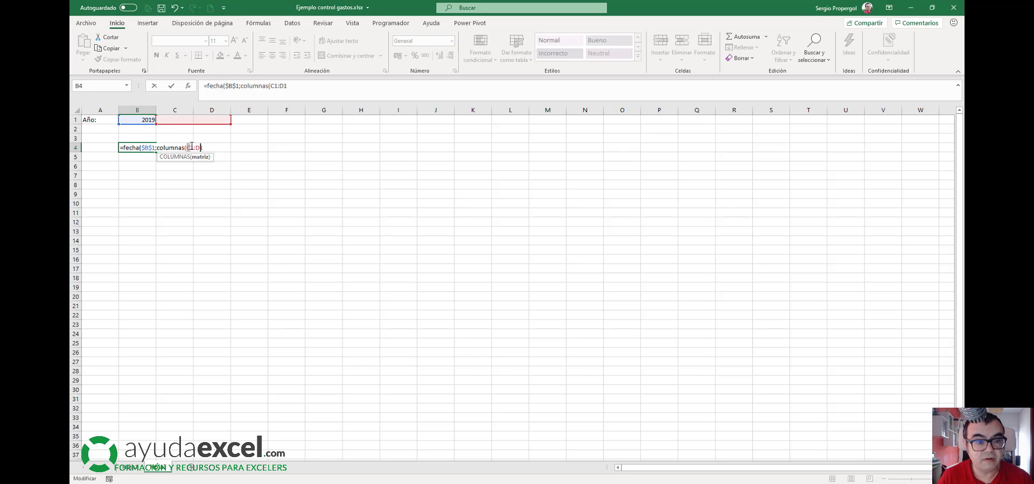
{"action": "key", "text": "F4"}
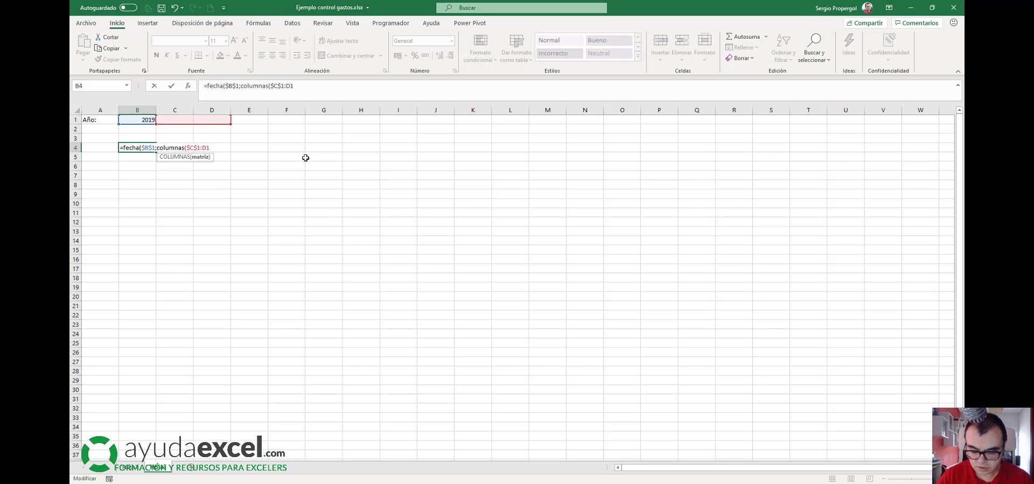
{"action": "key", "text": "BackSpace"}
{"action": "type", "text": "c"}
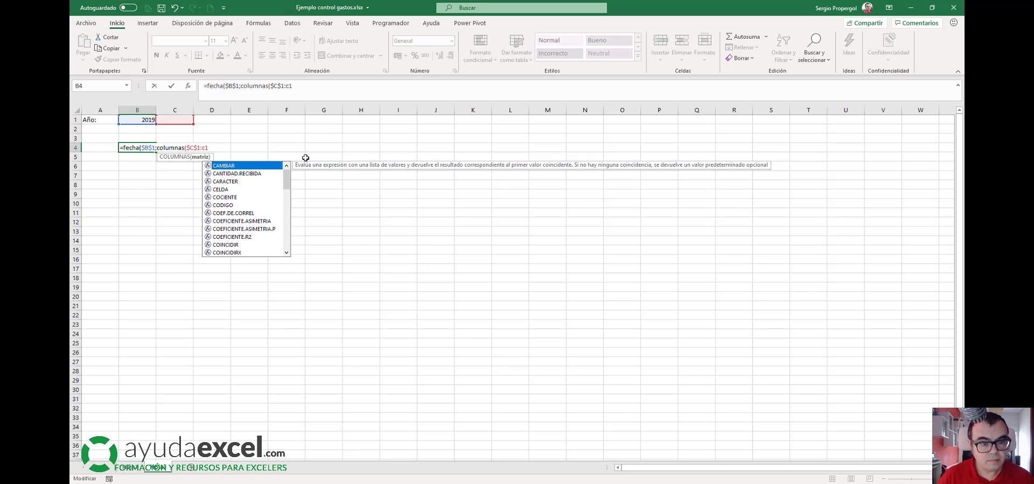
{"action": "key", "text": "Right"}
{"action": "type", "text": ")"}
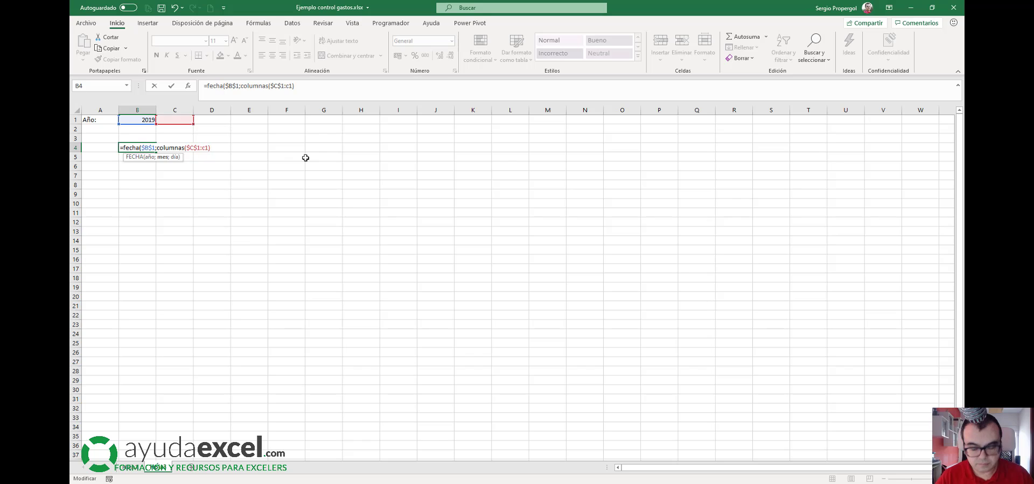
Complete the B4 date formula with 1 as the day argument and enter it.
{"action": "type", "text": ";"}
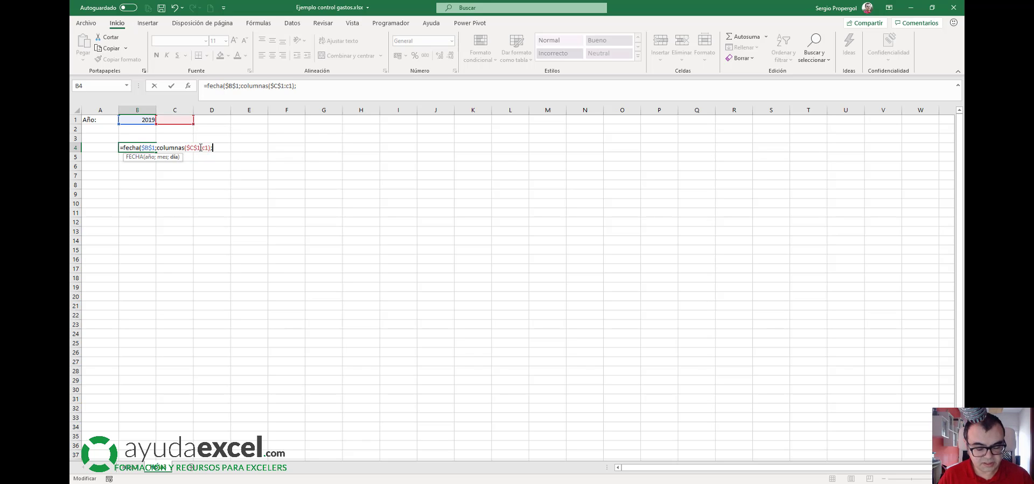
{"action": "type", "text": "1"}
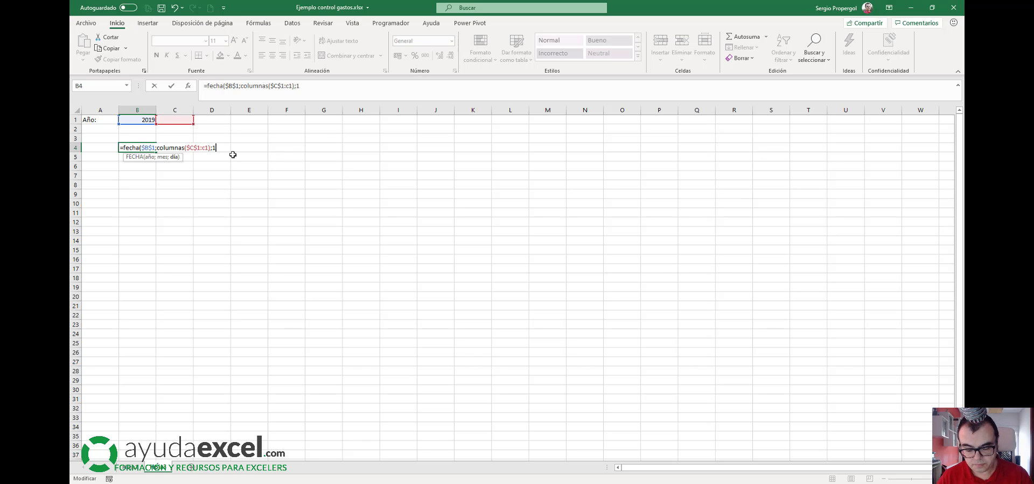
{"action": "key", "text": "shift+F8"}
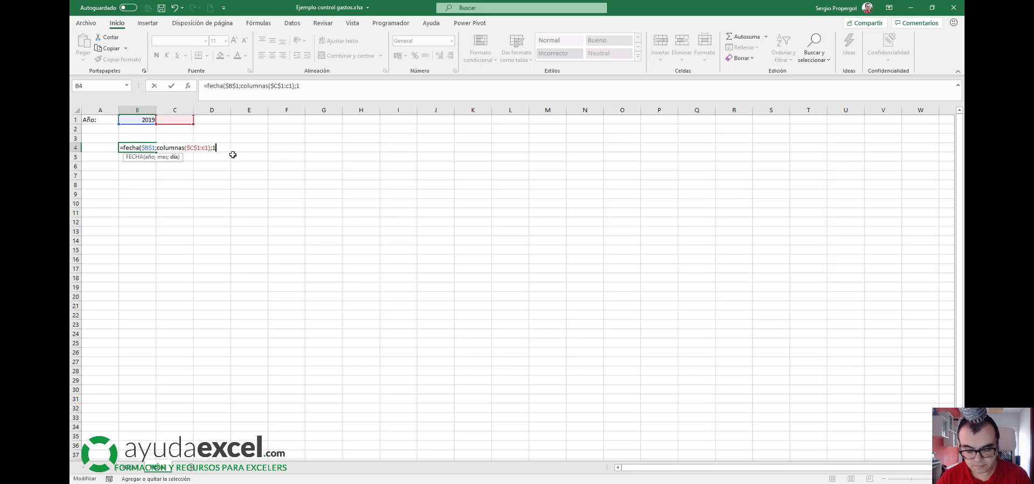
{"action": "type", "text": ")"}
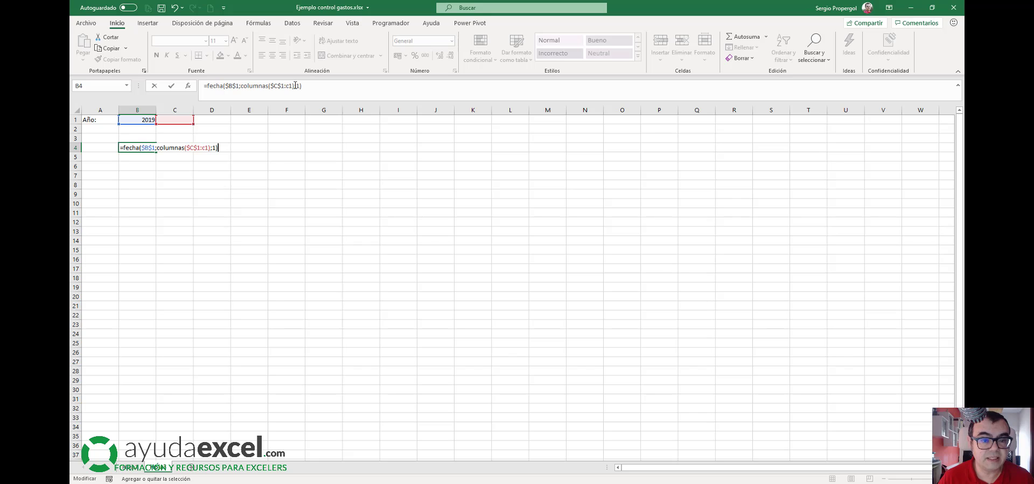
{"action": "key", "text": "Return"}
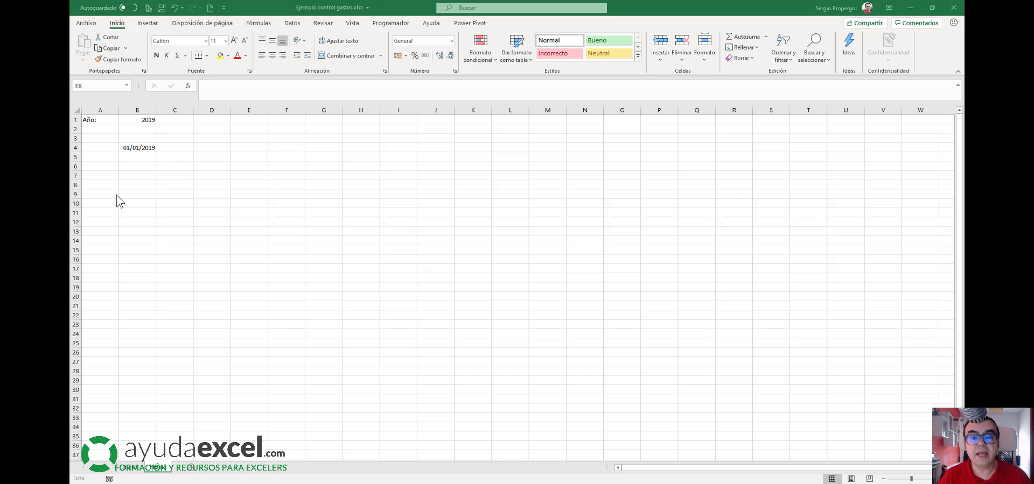
Enter a COLUMNAS formula in E8 that counts the columns of the range E1:G1.
{"action": "left_click", "coordinate": [247, 186]}
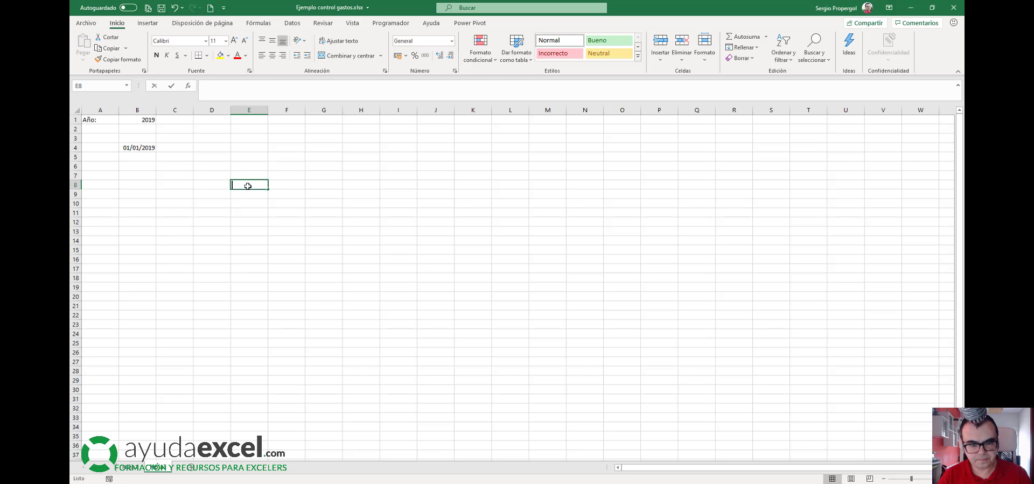
{"action": "type", "text": "=c"}
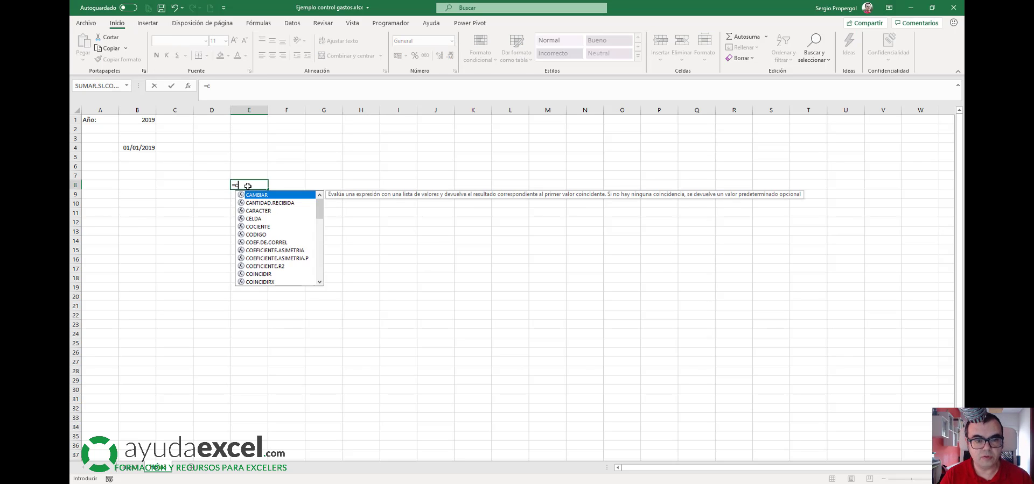
{"action": "type", "text": "olumnas"}
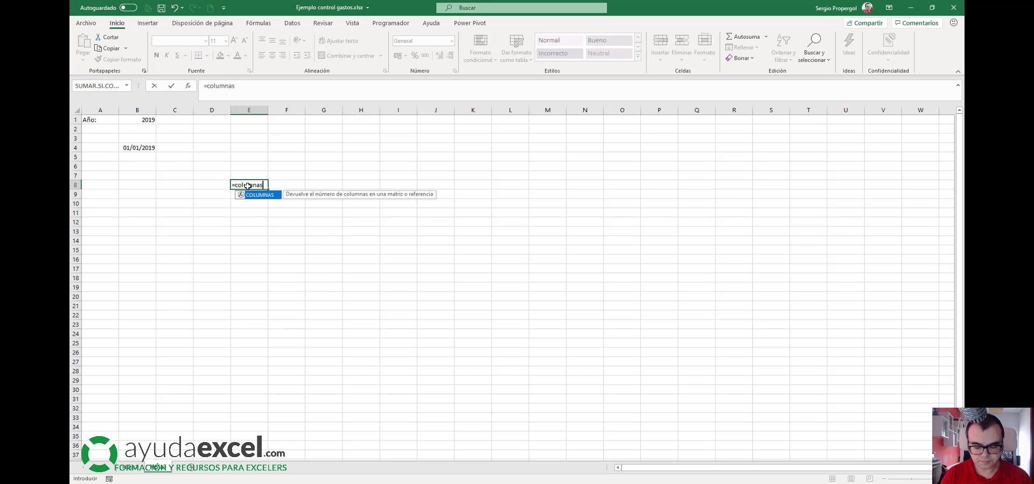
{"action": "type", "text": "("}
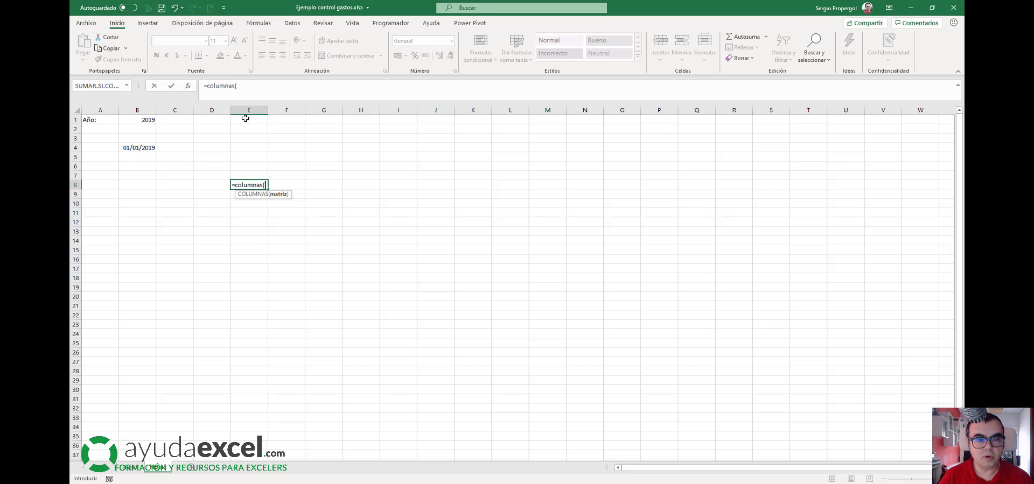
{"action": "left_click_drag", "start_coordinate": [245, 119], "coordinate": [341, 116]}
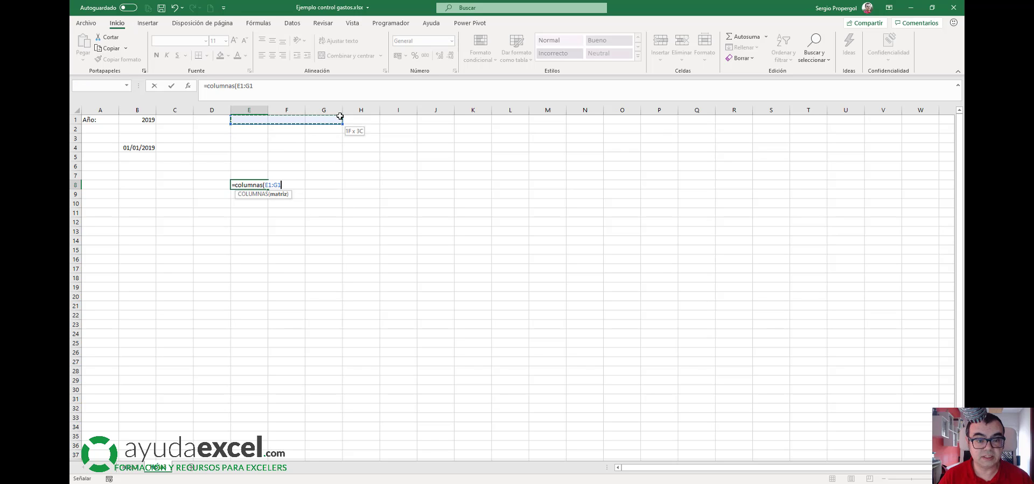
{"action": "type", "text": ")"}
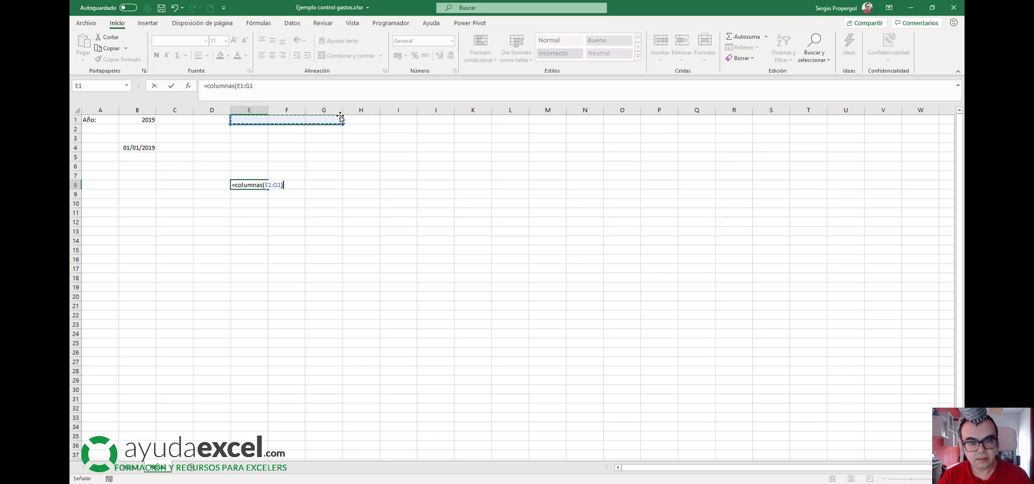
{"action": "key", "text": "Return"}
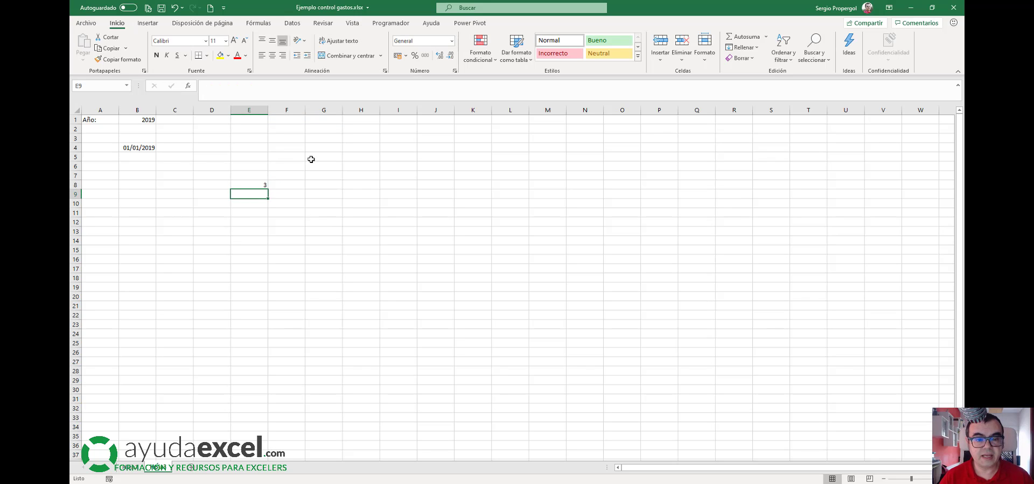
Change the E8 formula to COLUMNAS($E$1:E1), with the range start absolute and its end relative.
{"action": "left_click", "coordinate": [259, 185]}
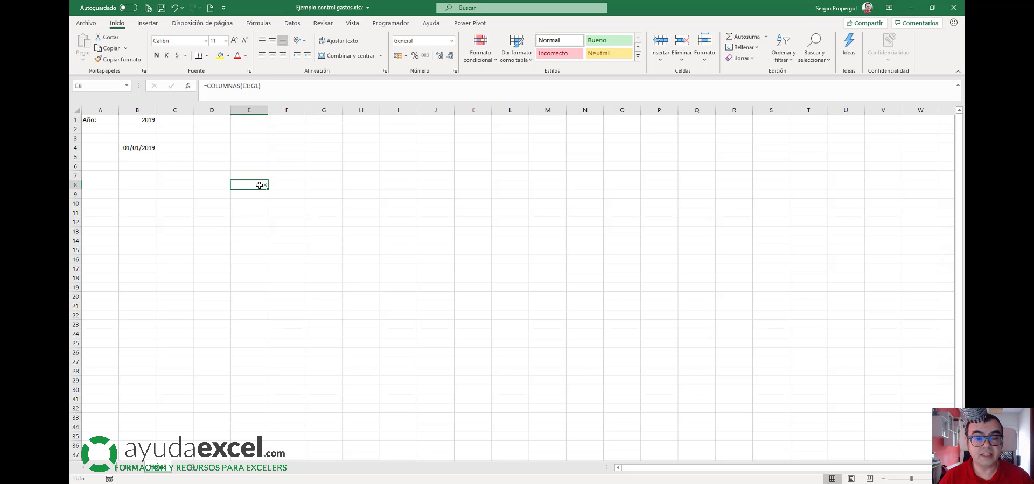
{"action": "double_click", "coordinate": [259, 185]}
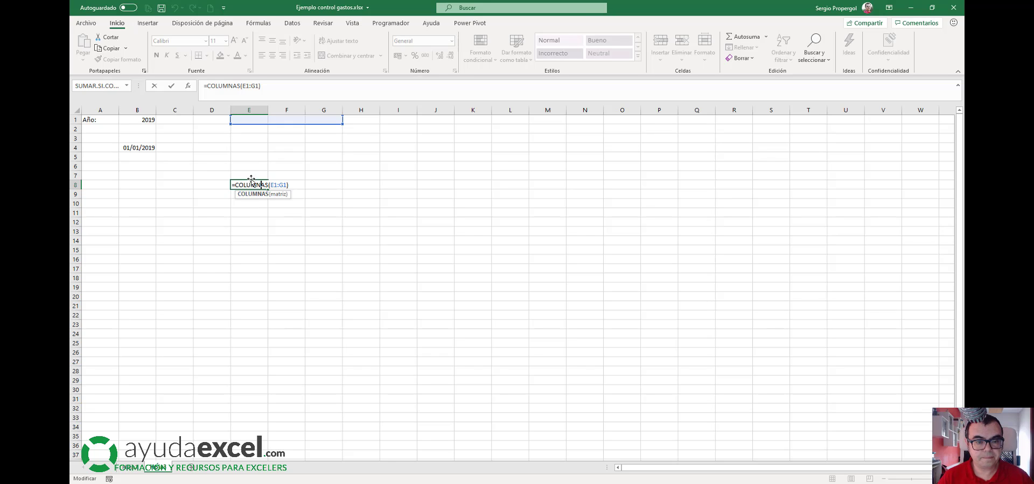
{"action": "left_click", "coordinate": [246, 86]}
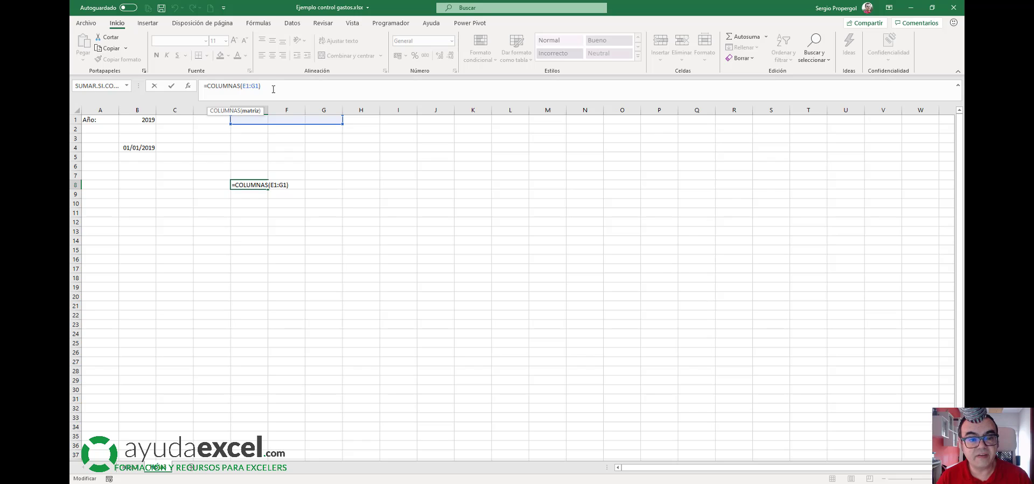
{"action": "key", "text": "F4"}
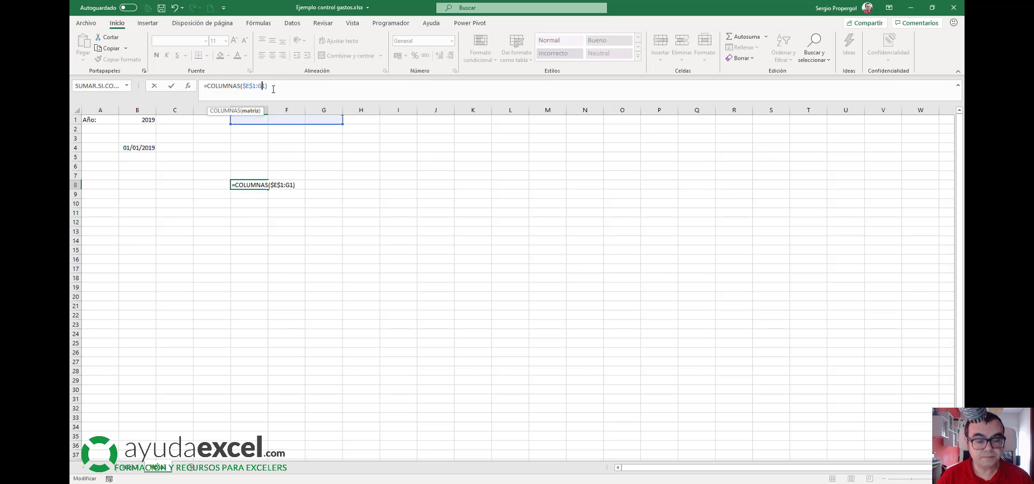
{"action": "key", "text": "BackSpace"}
{"action": "key", "text": "BackSpace"}
{"action": "type", "text": "e"}
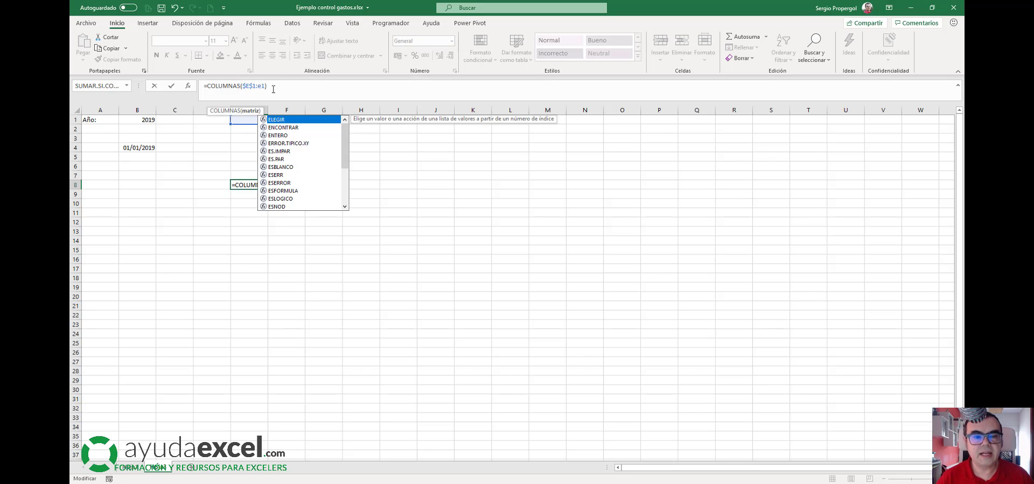
{"action": "type", "text": "1"}
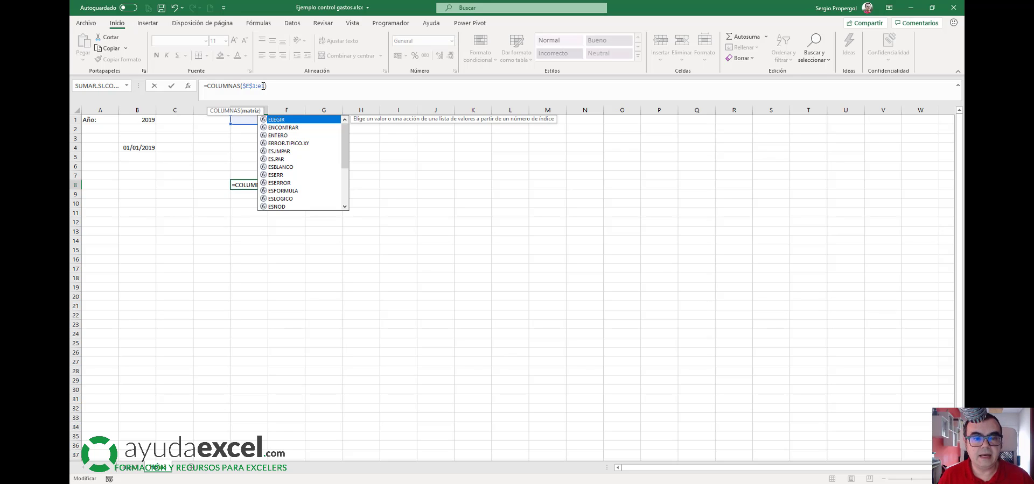
{"action": "type", "text": "1"}
{"action": "key", "text": "Return"}
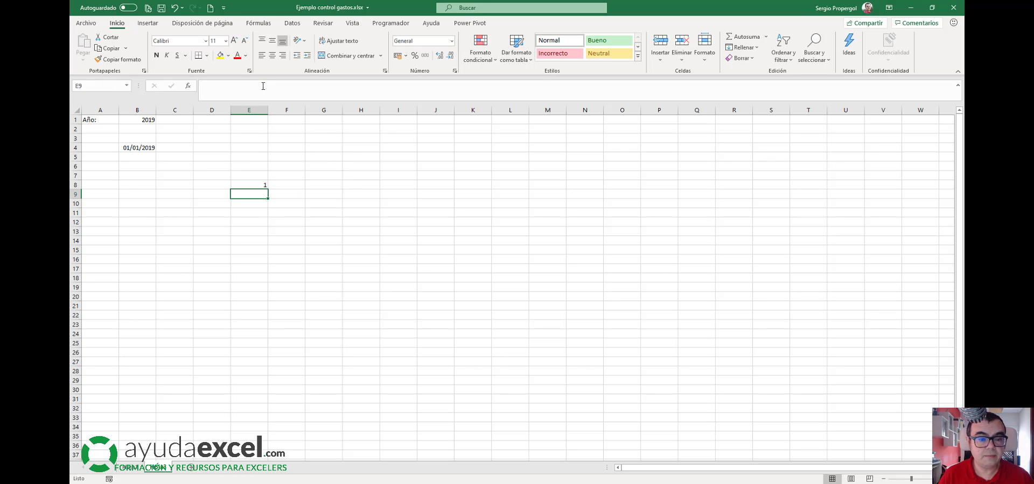
Copy the E8 COLUMNAS formula to F8, inspect its range reference there, and extend it across to M8.
{"action": "left_click", "coordinate": [251, 183]}
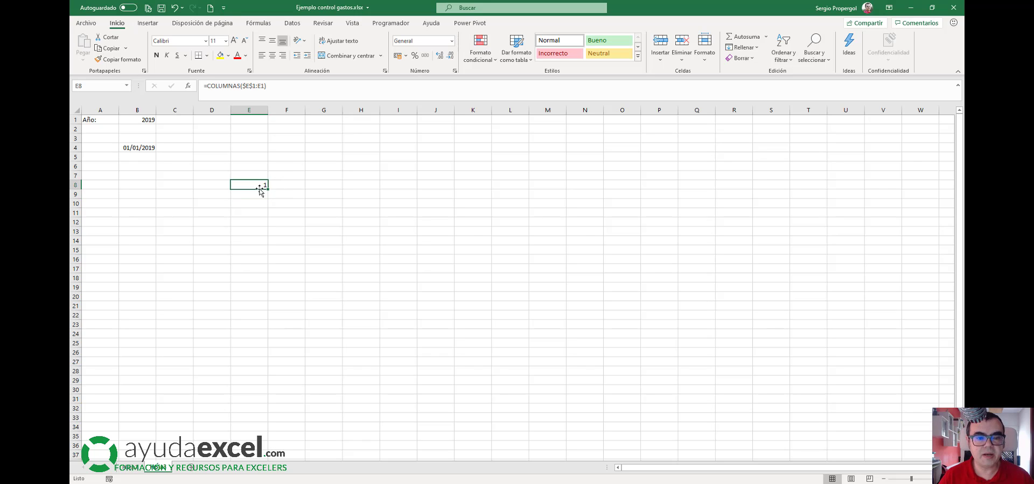
{"action": "left_click_drag", "start_coordinate": [268, 187], "coordinate": [298, 184]}
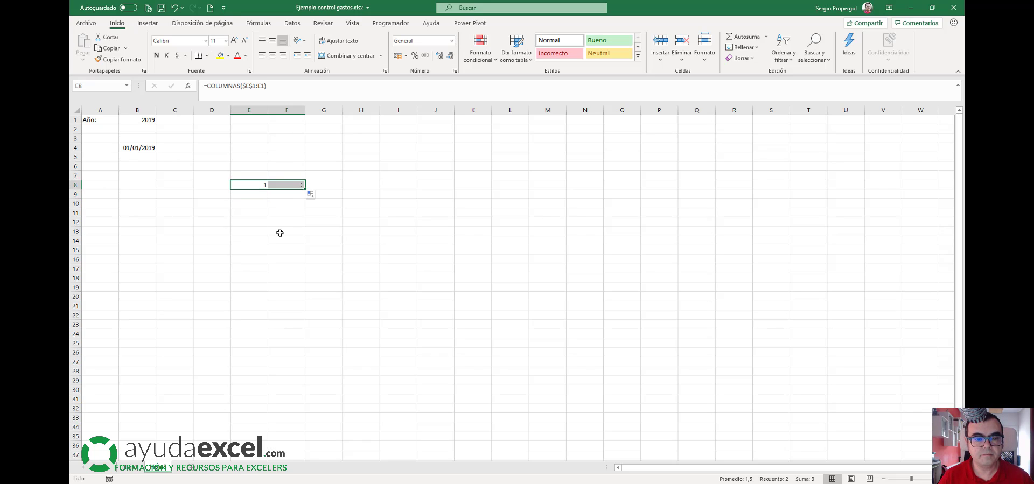
{"action": "left_click", "coordinate": [286, 186]}
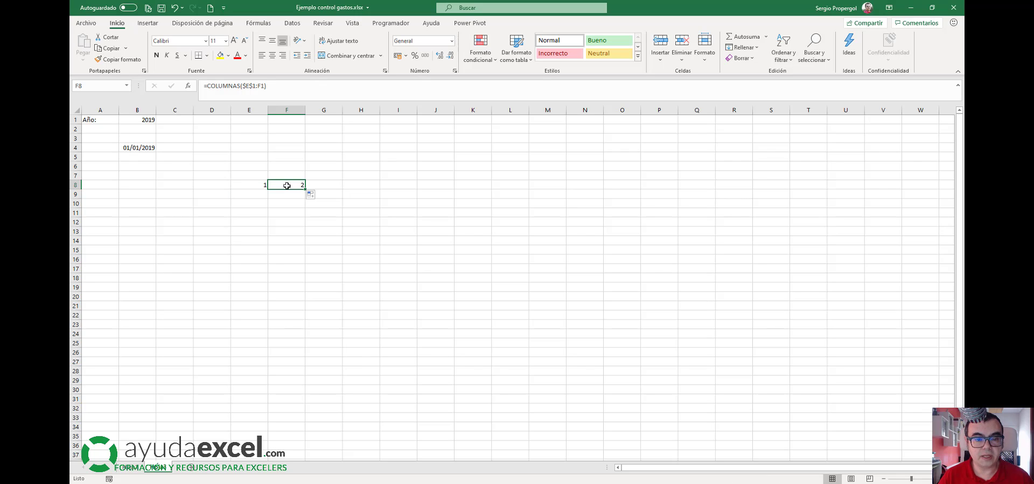
{"action": "left_click", "coordinate": [288, 88]}
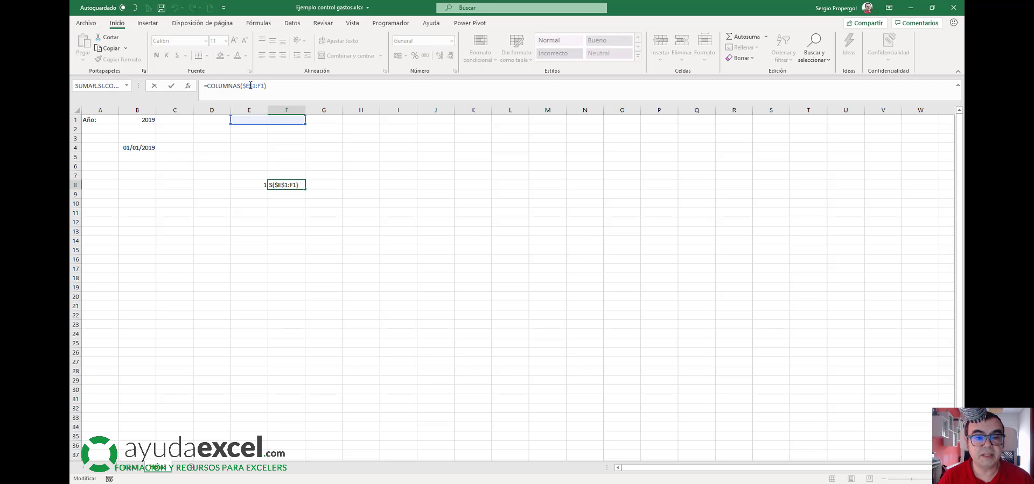
{"action": "left_click", "coordinate": [263, 85]}
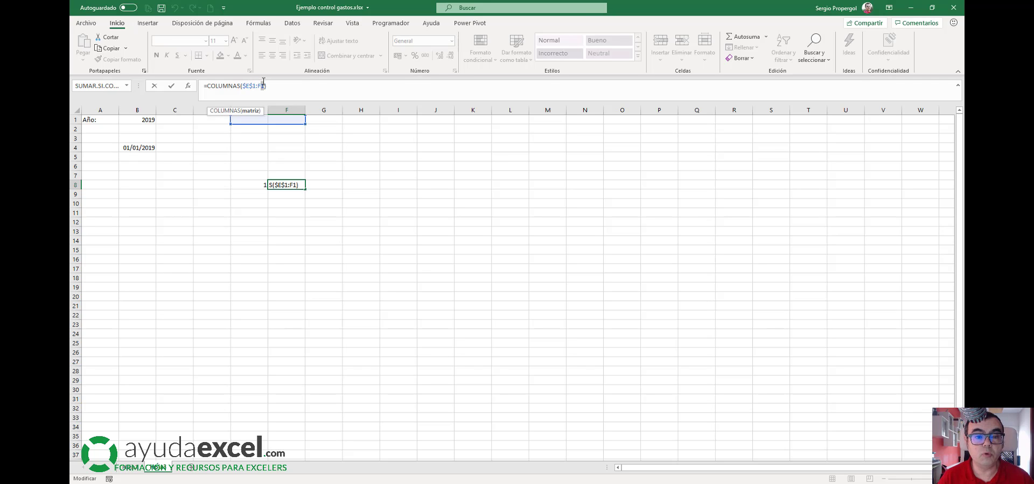
{"action": "left_click", "coordinate": [271, 87]}
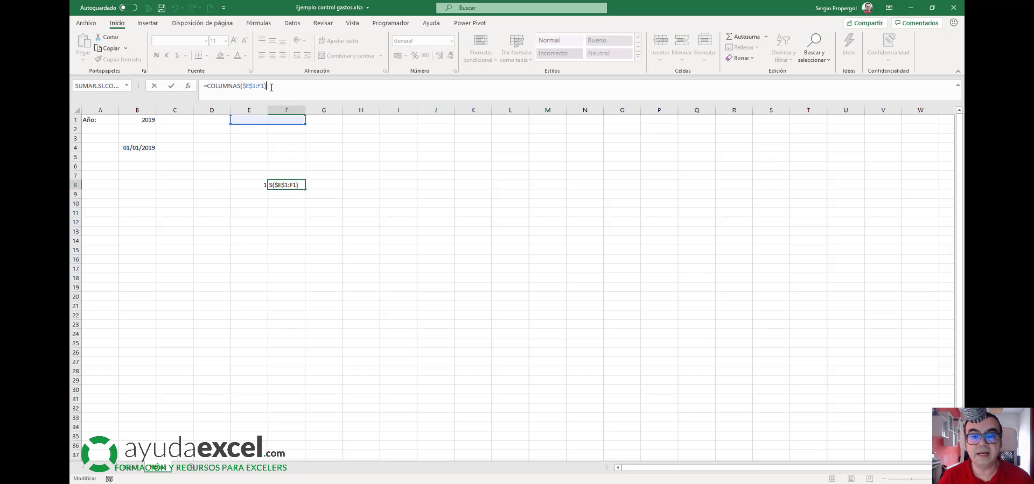
{"action": "key", "text": "ctrl+Return"}
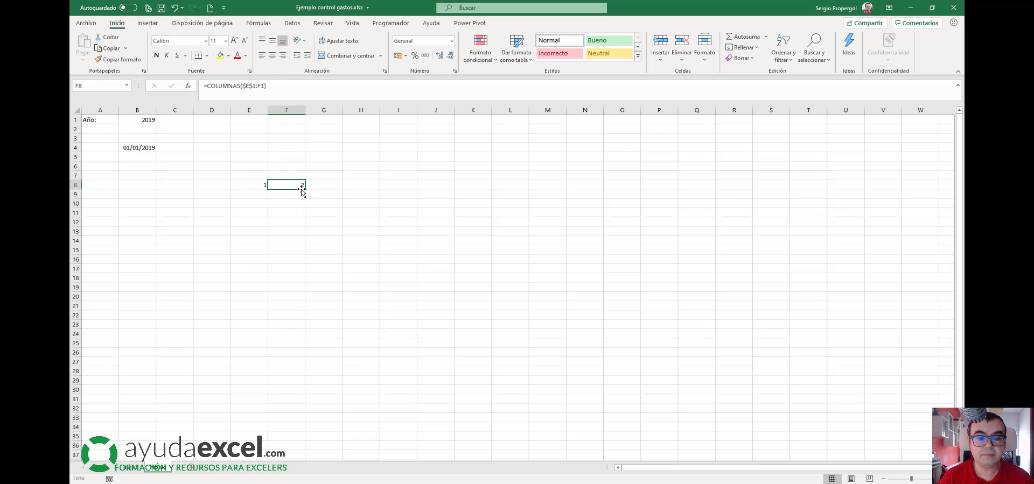
{"action": "left_click_drag", "start_coordinate": [304, 189], "coordinate": [565, 217]}
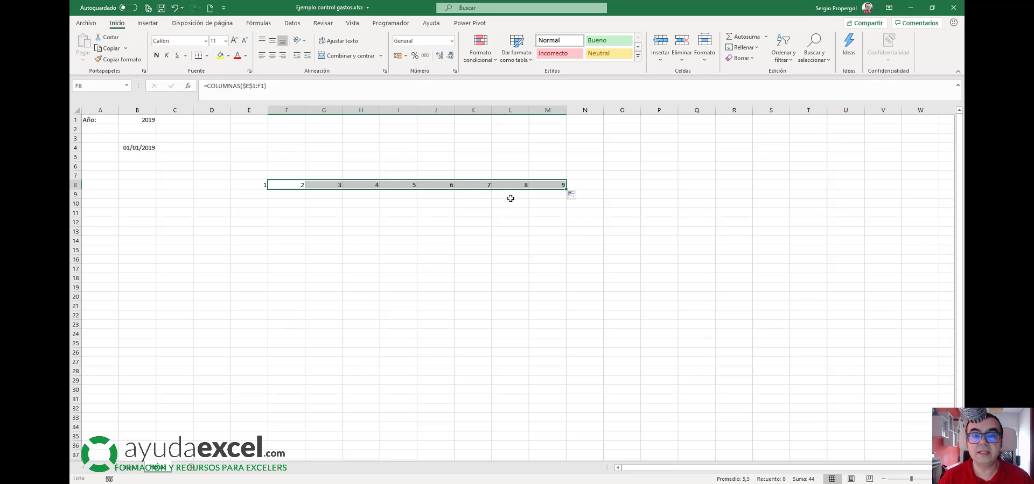
Clear the COLUMNAS test formulas from row 8.
{"action": "left_click", "coordinate": [259, 229]}
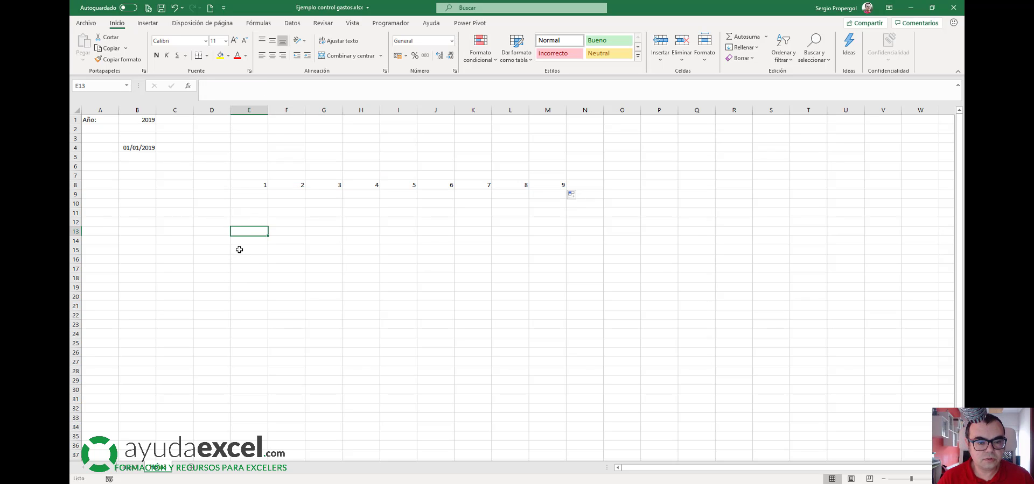
{"action": "left_click_drag", "start_coordinate": [240, 250], "coordinate": [613, 174]}
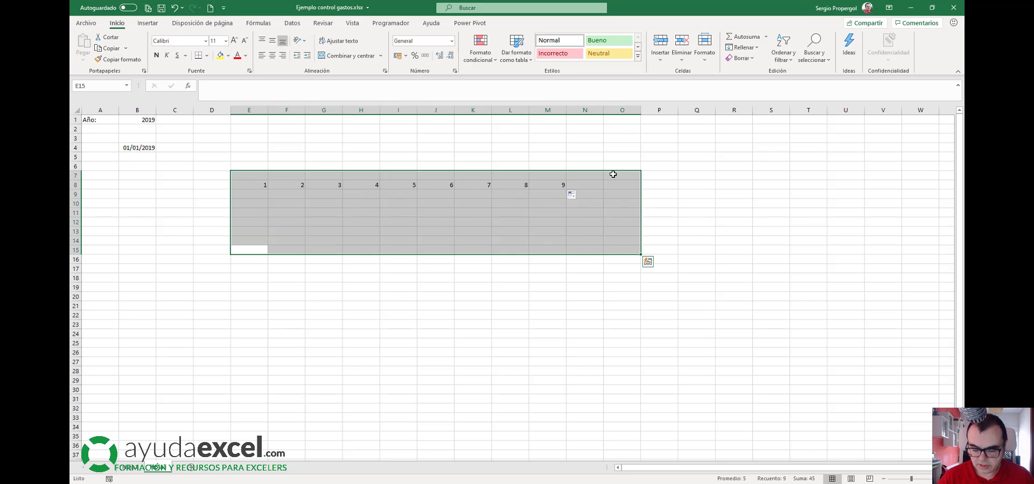
{"action": "key", "text": "Delete"}
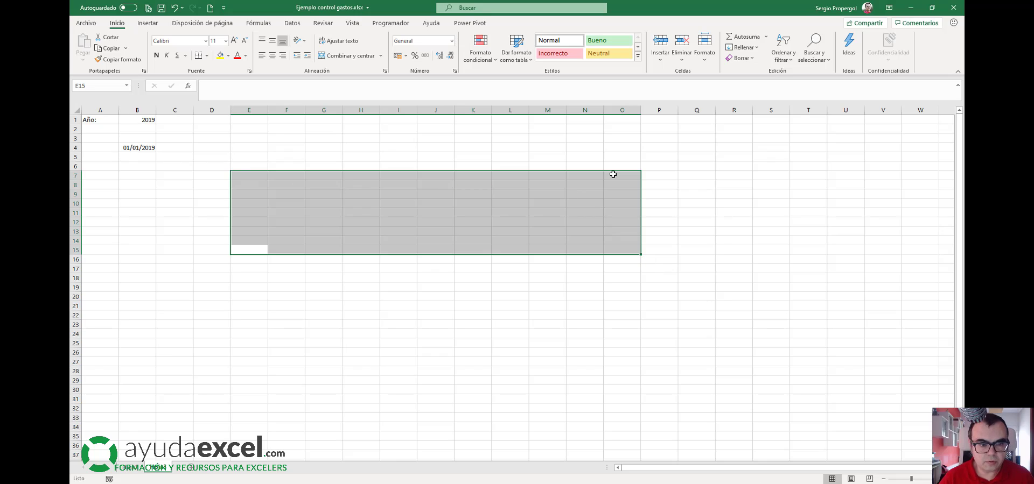
Fill the B4 date formula across to M4 and apply the custom number format mmm-aa to the dates.
{"action": "left_click", "coordinate": [140, 148]}
{"action": "left_click_drag", "start_coordinate": [155, 152], "coordinate": [562, 152]}
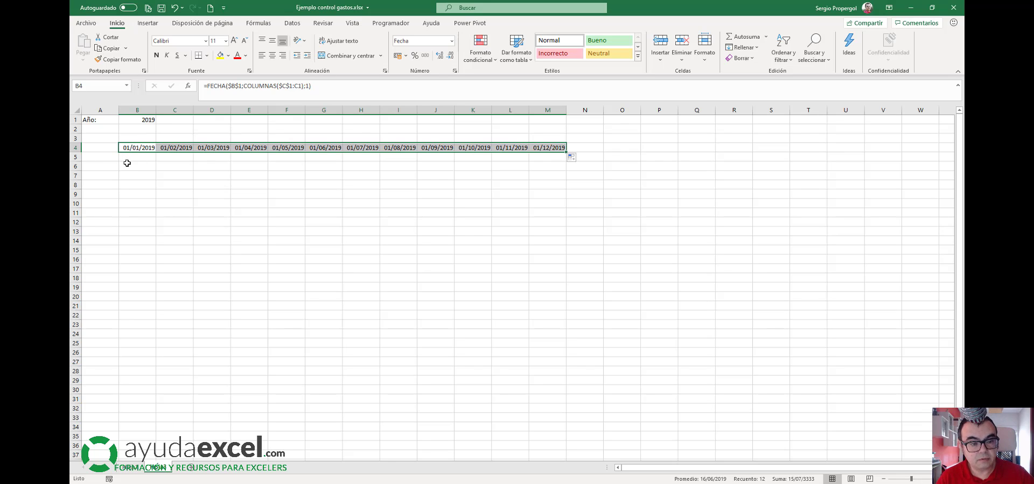
{"action": "key", "text": "ctrl+1"}
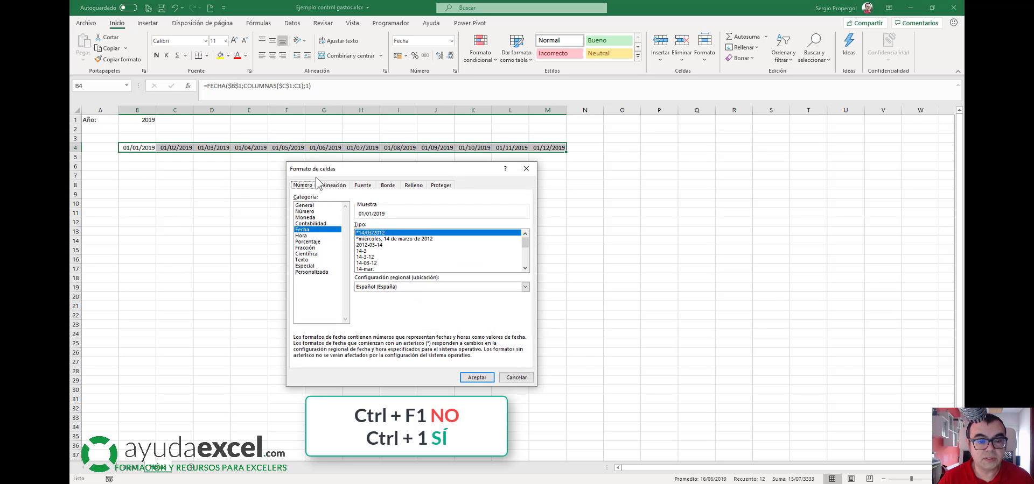
{"action": "left_click", "coordinate": [311, 272]}
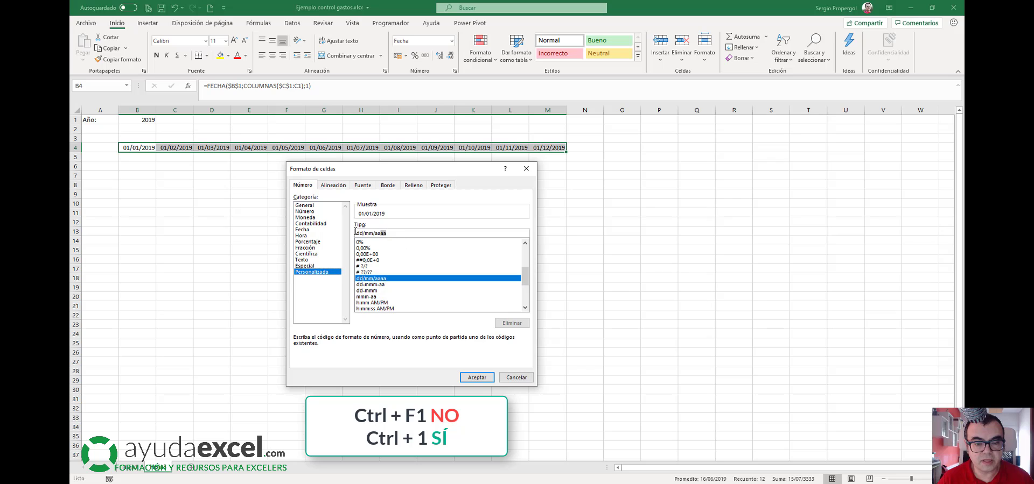
{"action": "left_click_drag", "start_coordinate": [386, 233], "coordinate": [355, 233]}
{"action": "type", "text": "m"}
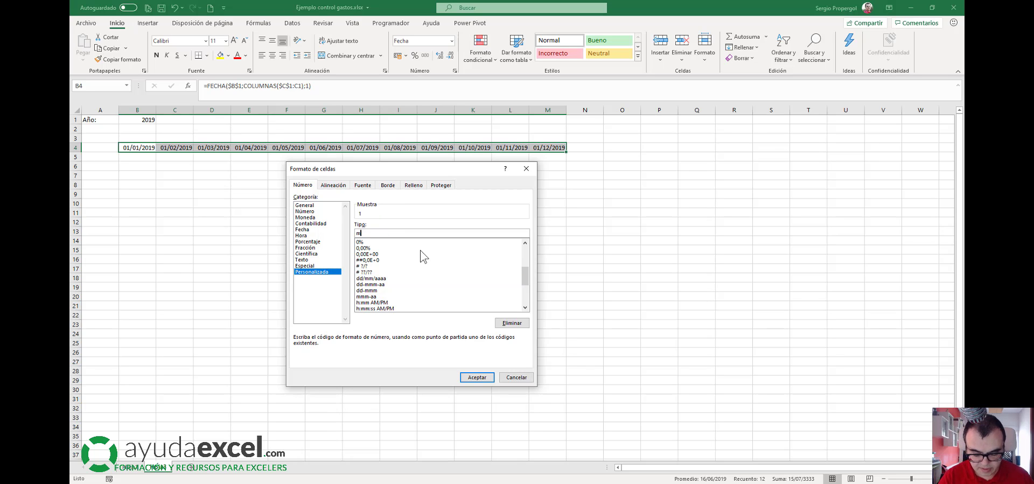
{"action": "type", "text": "mm-aa"}
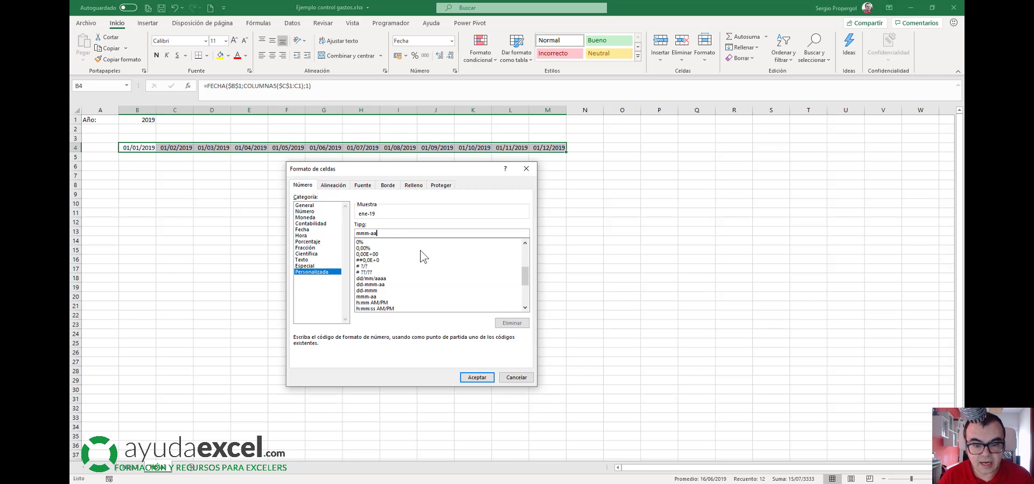
{"action": "left_click", "coordinate": [477, 377]}
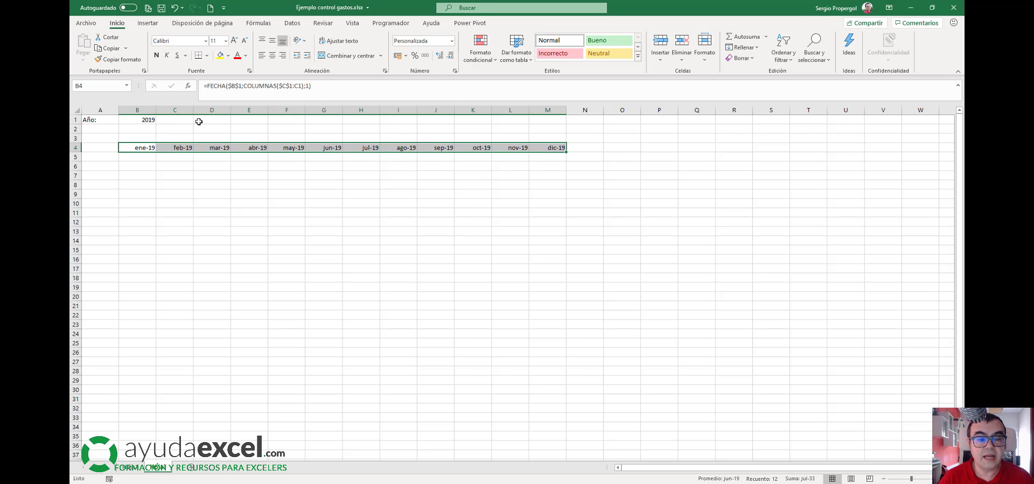
Enter the row labels Ingresos in A5 and Gastos in A6.
{"action": "left_click", "coordinate": [100, 156]}
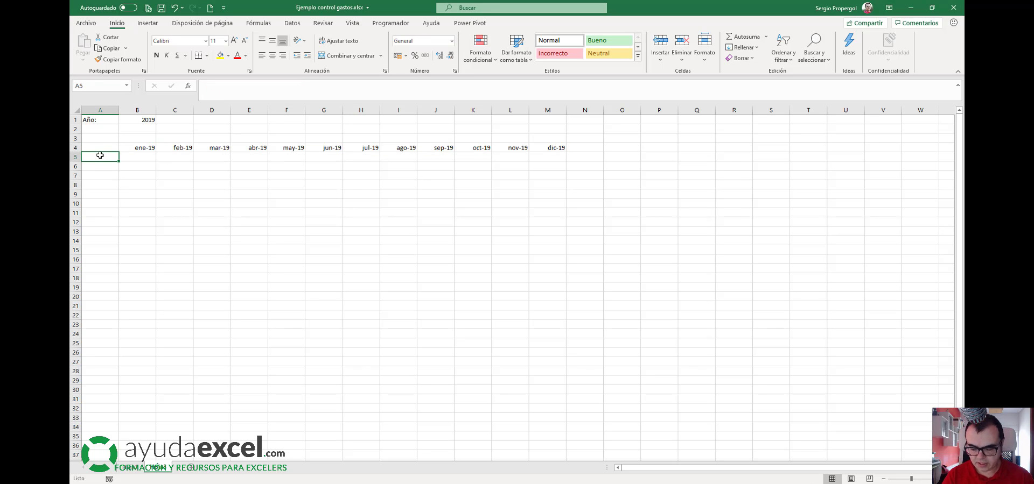
{"action": "type", "text": "Ingresos"}
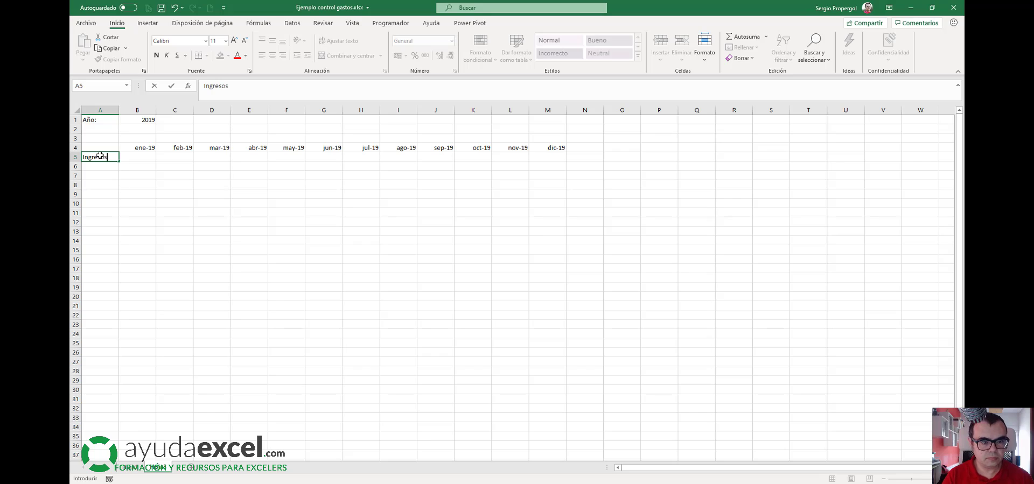
{"action": "key", "text": "Return"}
{"action": "type", "text": "G"}
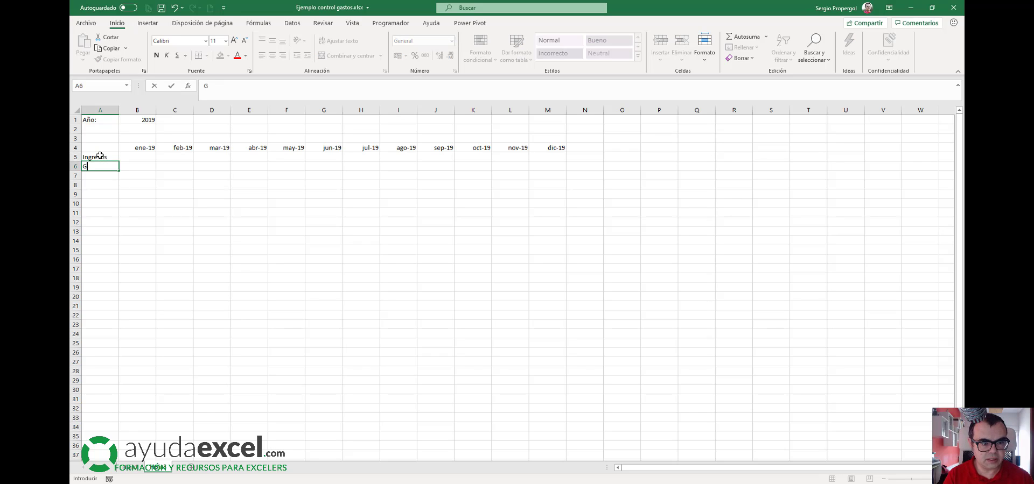
{"action": "type", "text": "astos"}
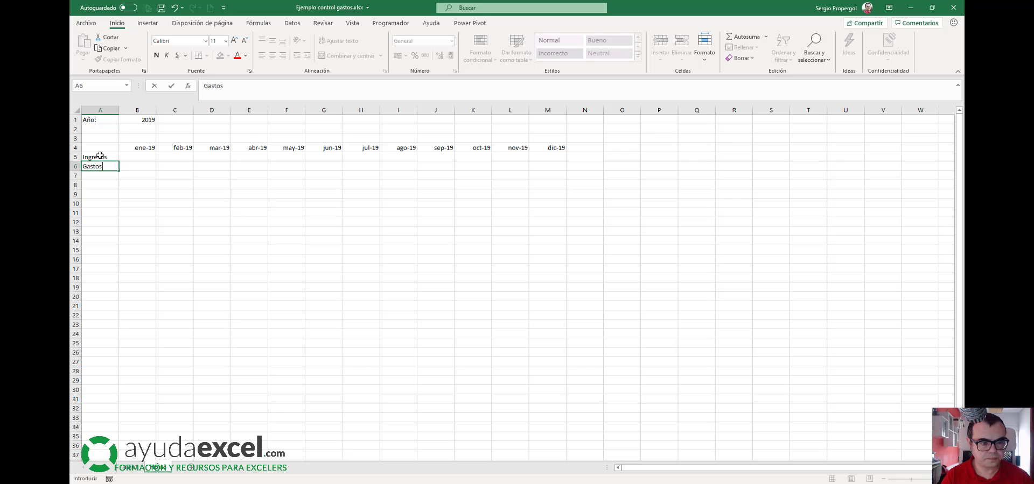
{"action": "key", "text": "Return"}
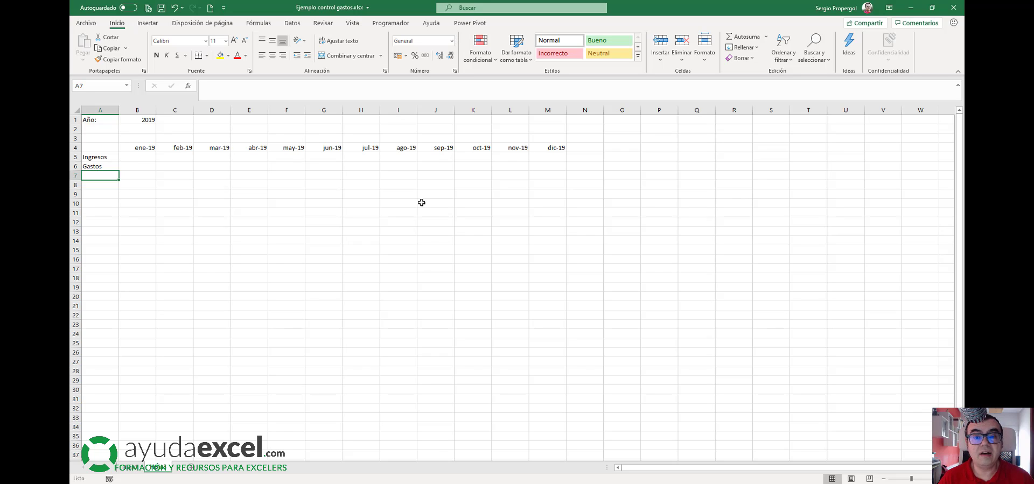
{"action": "left_click", "coordinate": [134, 158]}
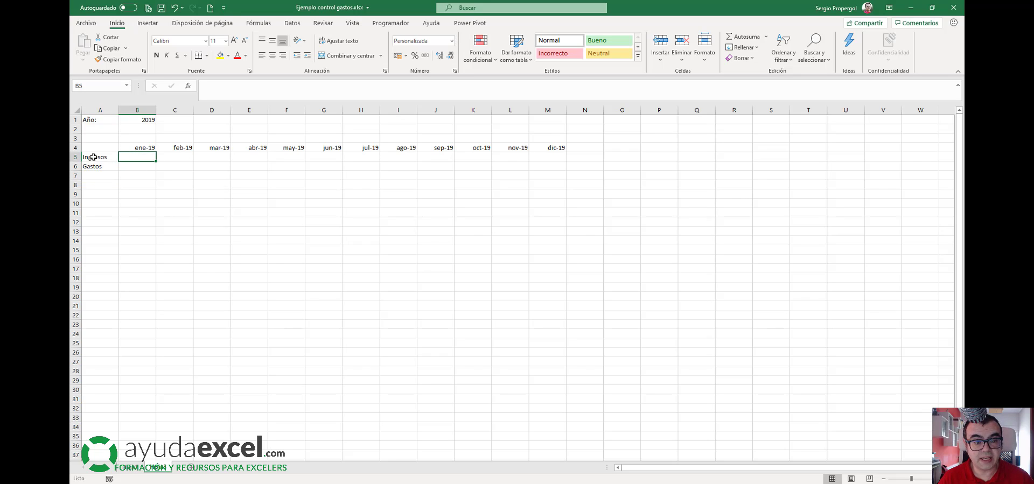
{"action": "left_click", "coordinate": [76, 157]}
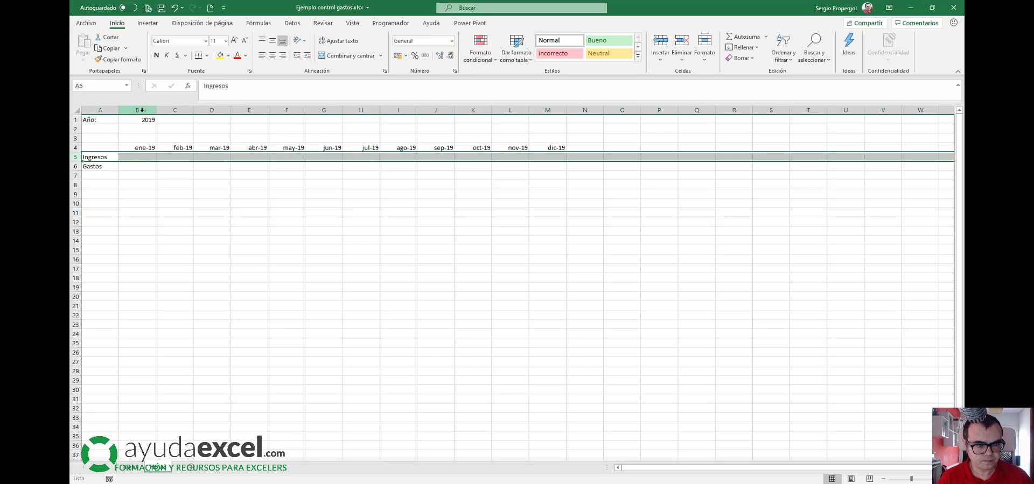
{"action": "left_click", "coordinate": [141, 112]}
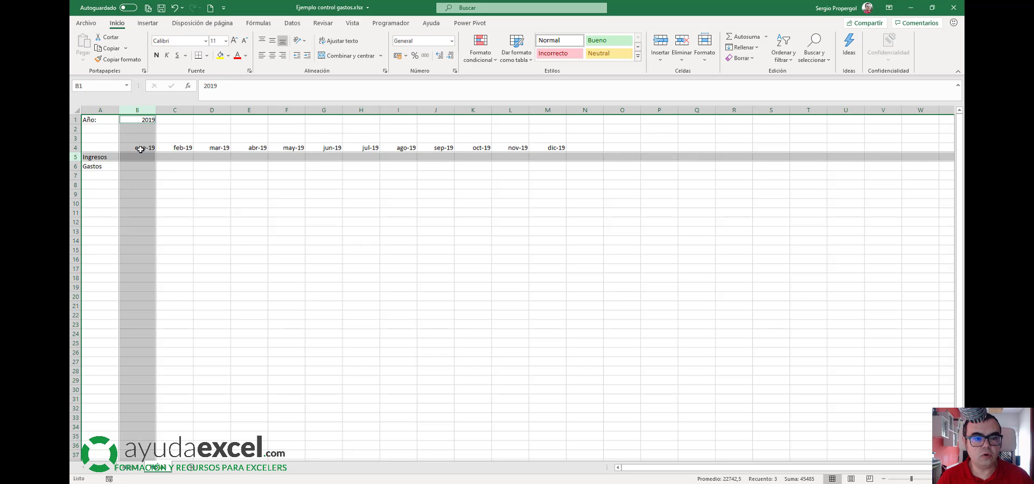
{"action": "left_click", "coordinate": [177, 157]}
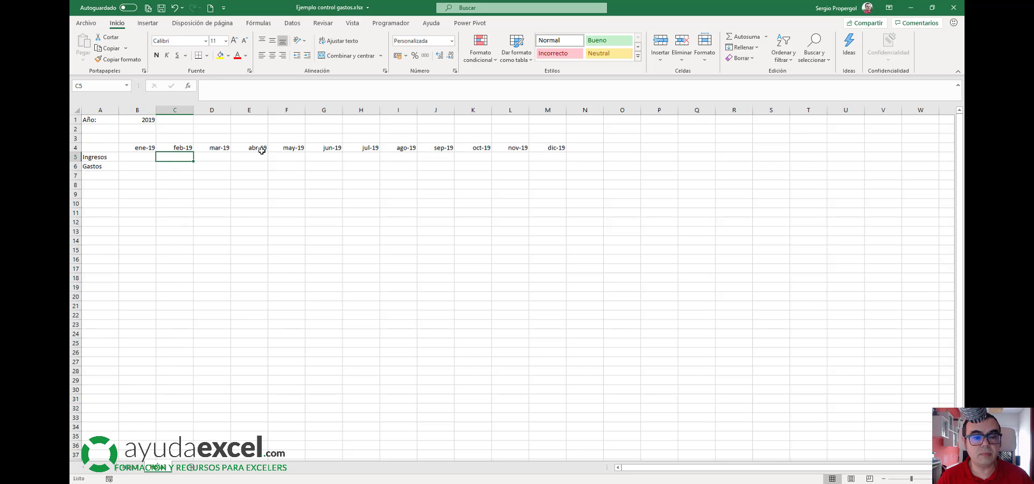
{"action": "left_click", "coordinate": [133, 165]}
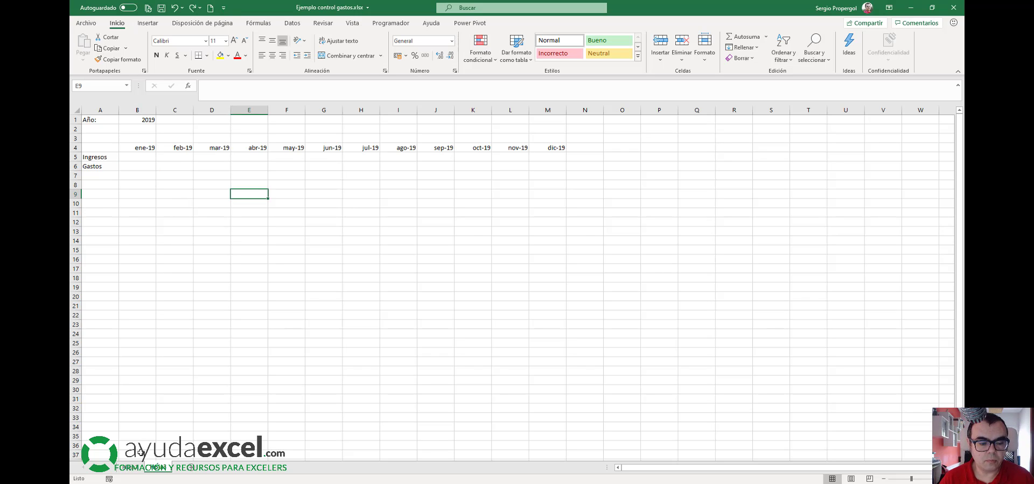
Format the bank transaction data in A3:C759 of Hoja1 as a table with headers, using the first green medium style.
{"action": "left_click", "coordinate": [129, 468]}
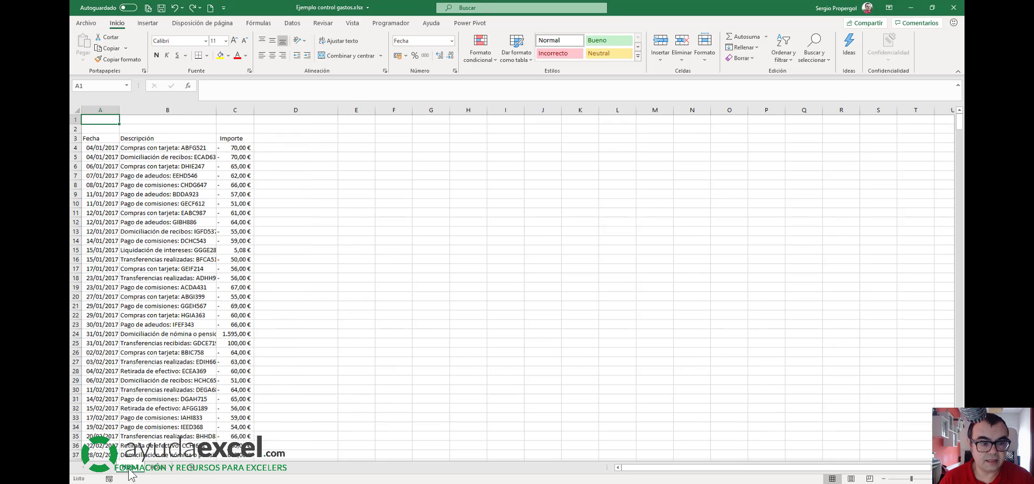
{"action": "left_click", "coordinate": [161, 242]}
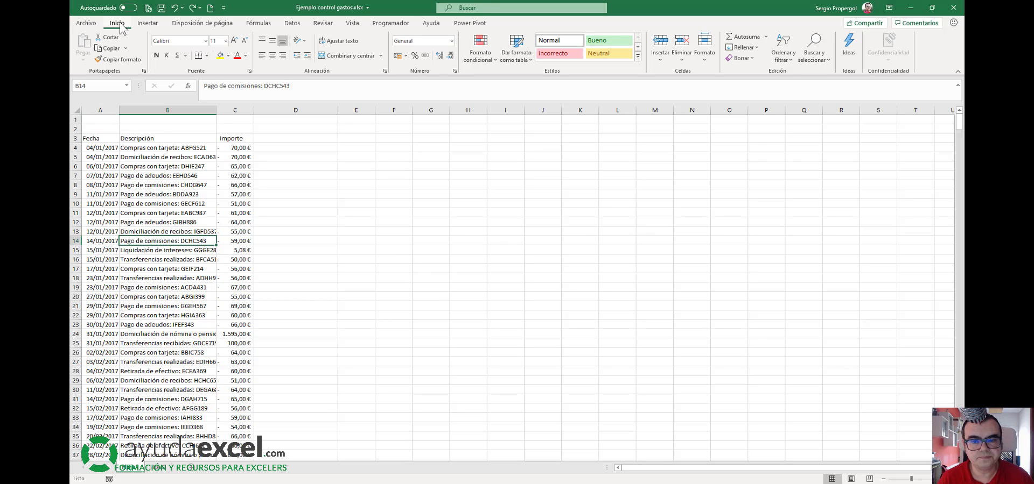
{"action": "left_click", "coordinate": [515, 47]}
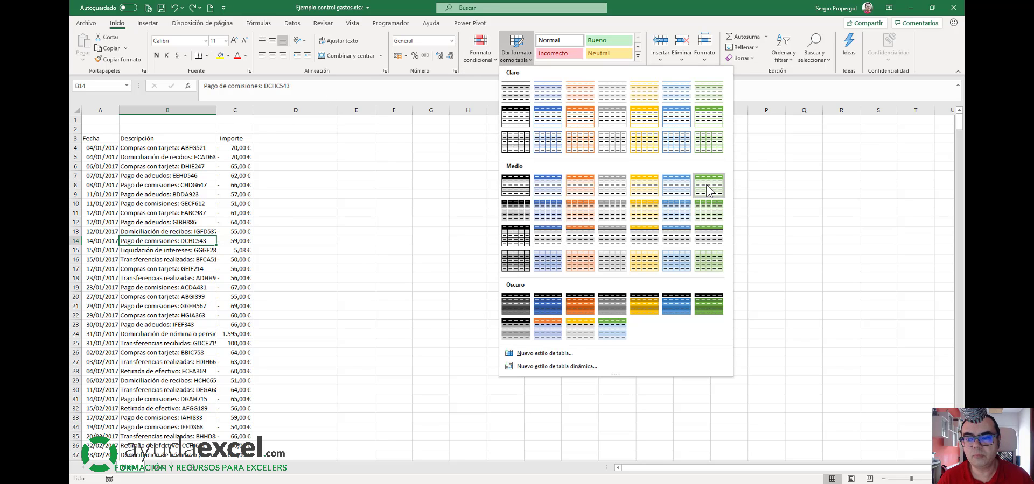
{"action": "left_click", "coordinate": [706, 187]}
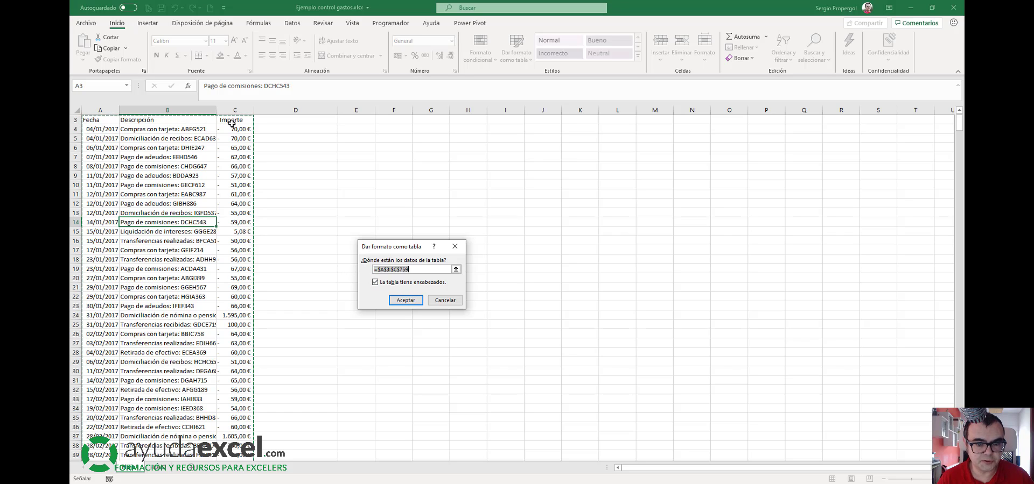
{"action": "left_click", "coordinate": [407, 301]}
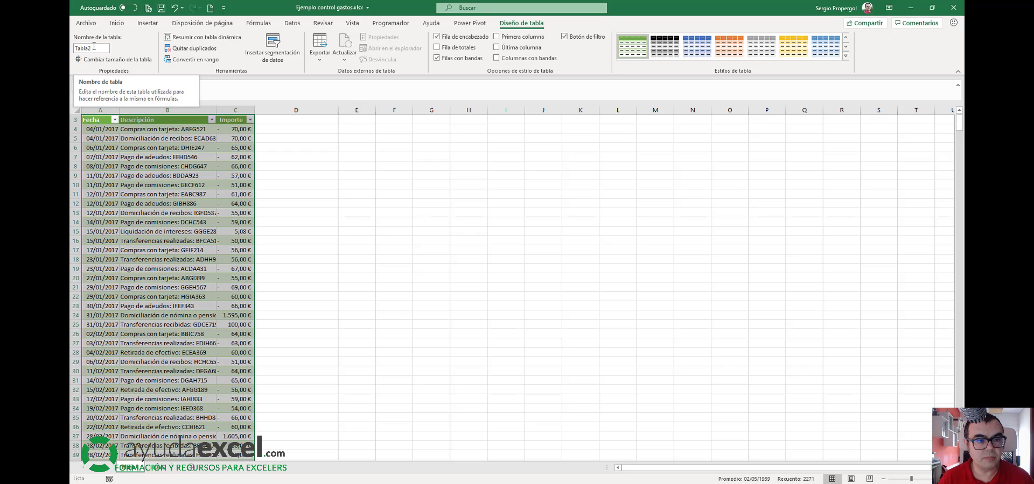
Name the bank transaction table Movimientos.
{"action": "left_click", "coordinate": [75, 48]}
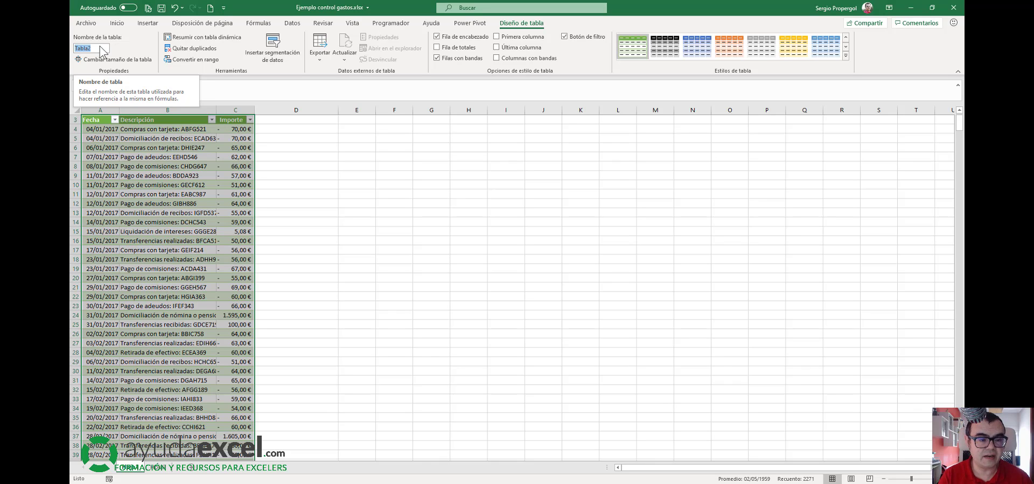
{"action": "type", "text": "Mov"}
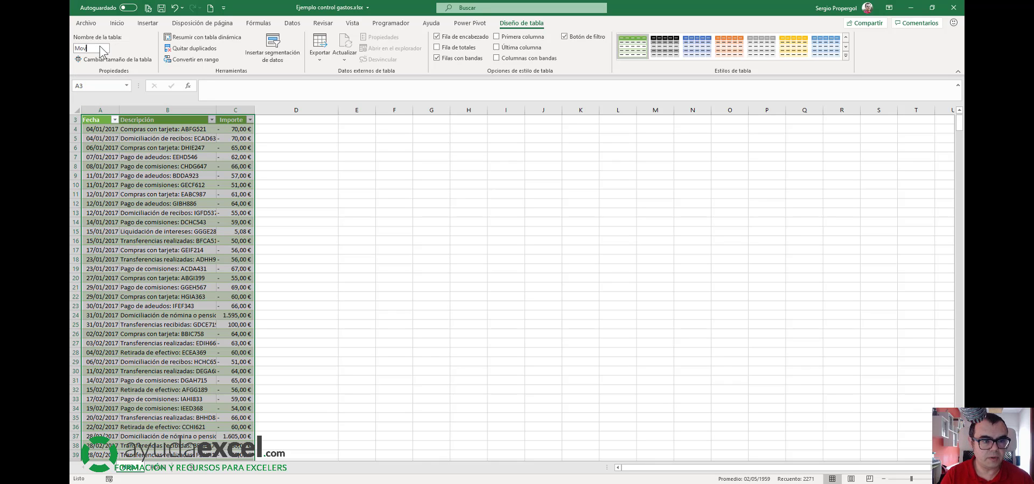
{"action": "type", "text": "imientos"}
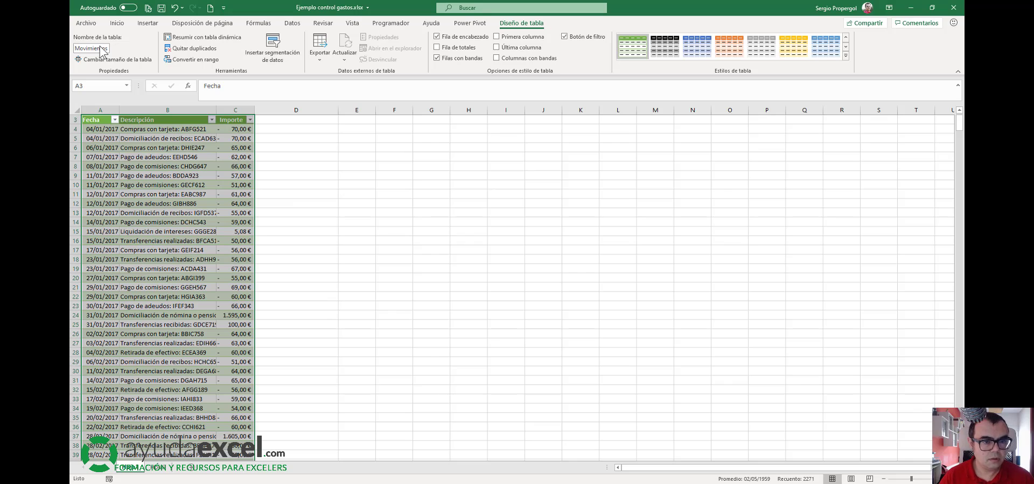
{"action": "left_click", "coordinate": [184, 232]}
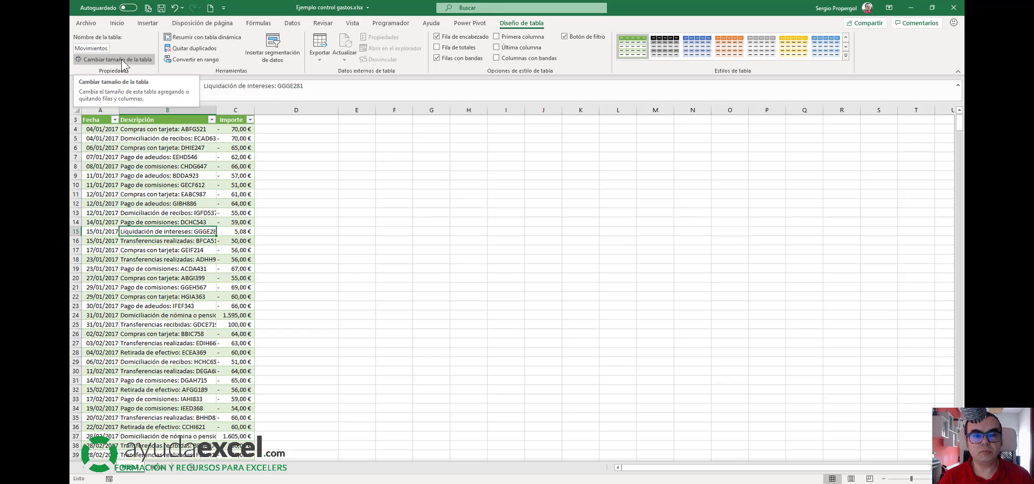
Start a SUMAR.SI.CONJUNTO formula in B5 of the control sheet, where the Ingresos row meets the first month.
{"action": "left_click", "coordinate": [160, 467]}
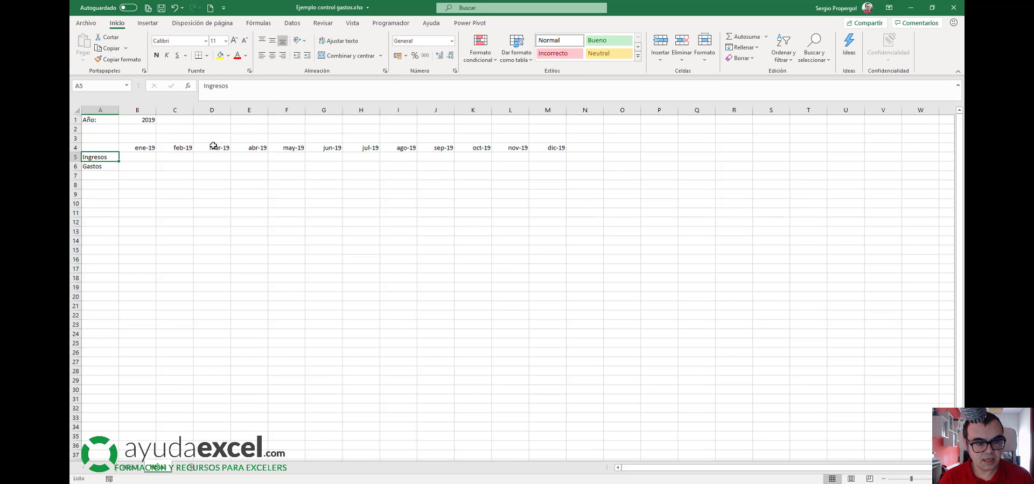
{"action": "left_click", "coordinate": [141, 158]}
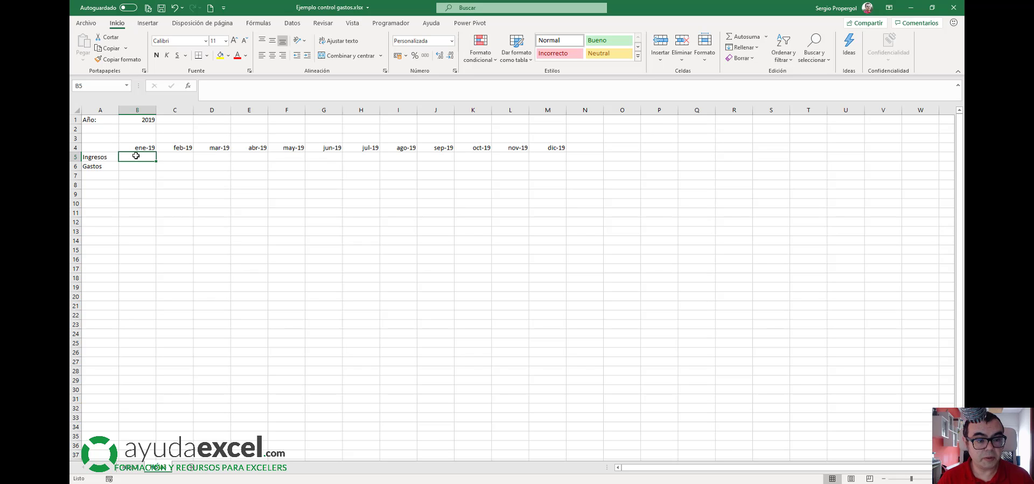
{"action": "left_click", "coordinate": [140, 109]}
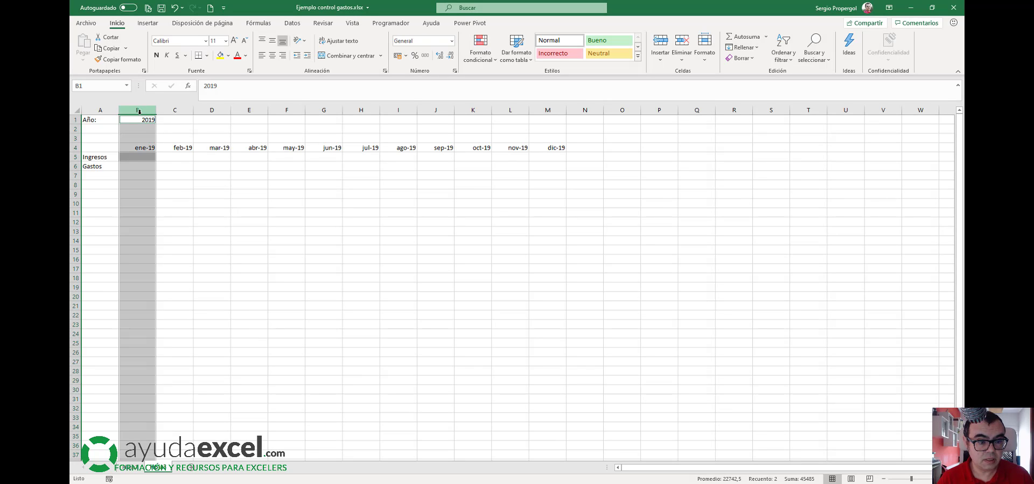
{"action": "left_click", "coordinate": [76, 157], "text": "ctrl"}
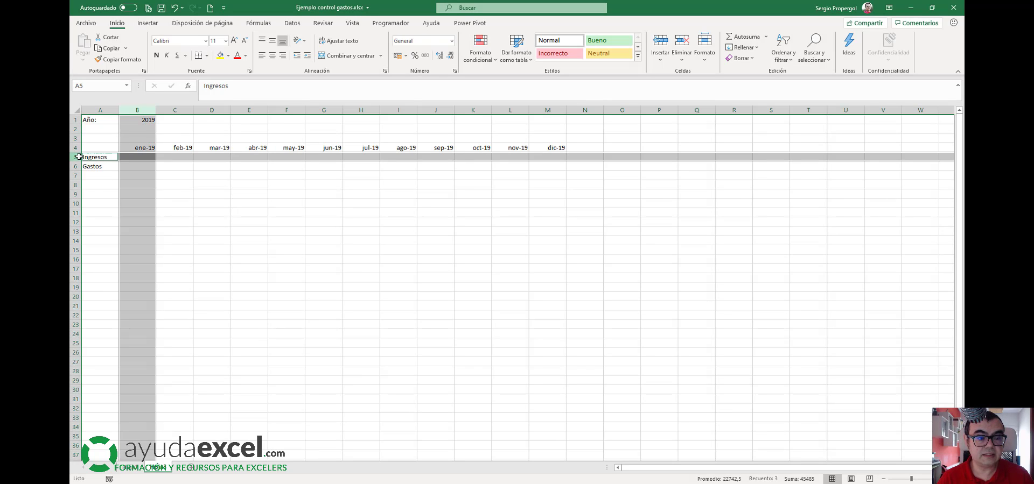
{"action": "left_click", "coordinate": [132, 157]}
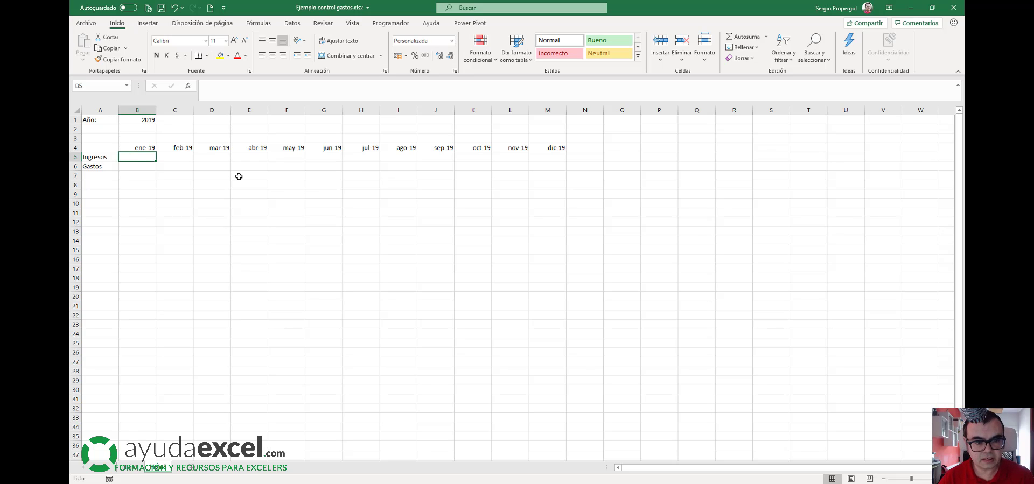
{"action": "type", "text": "="}
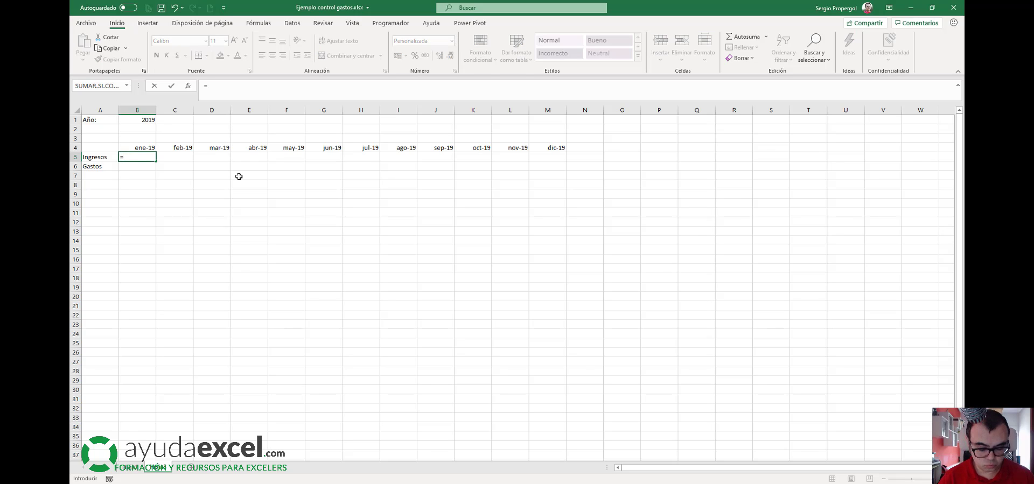
{"action": "type", "text": "sumar.si"}
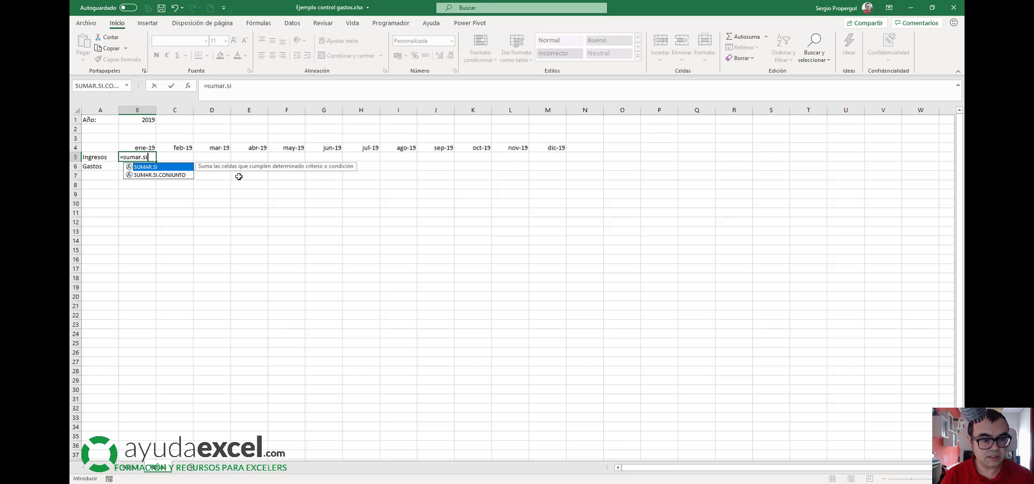
{"action": "type", "text": ".conjunto"}
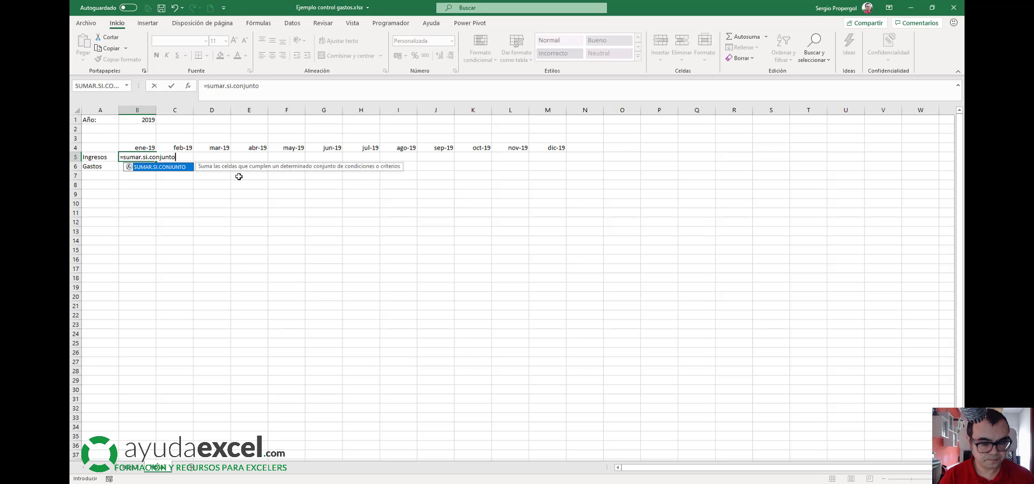
{"action": "type", "text": "("}
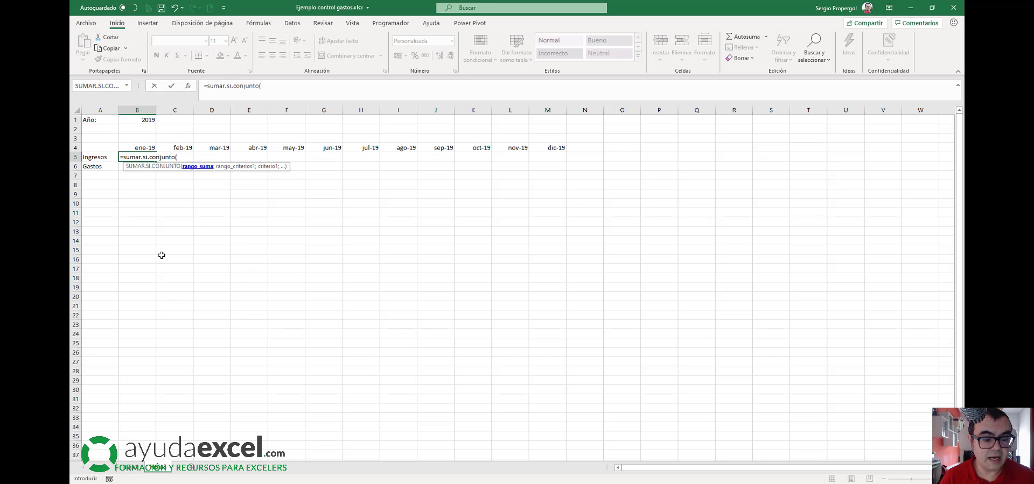
Set the sum range of the B5 formula to the whole Importe column, Movimientos[Importe], and continue to the next argument.
{"action": "left_click", "coordinate": [136, 468]}
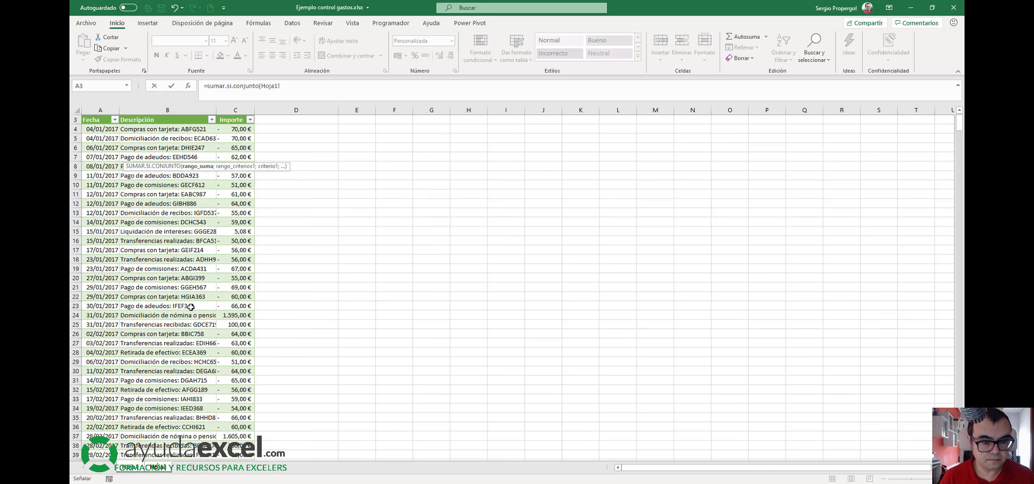
{"action": "left_click", "coordinate": [230, 249]}
{"action": "key", "text": "ctrl+Up"}
{"action": "key", "text": "Down"}
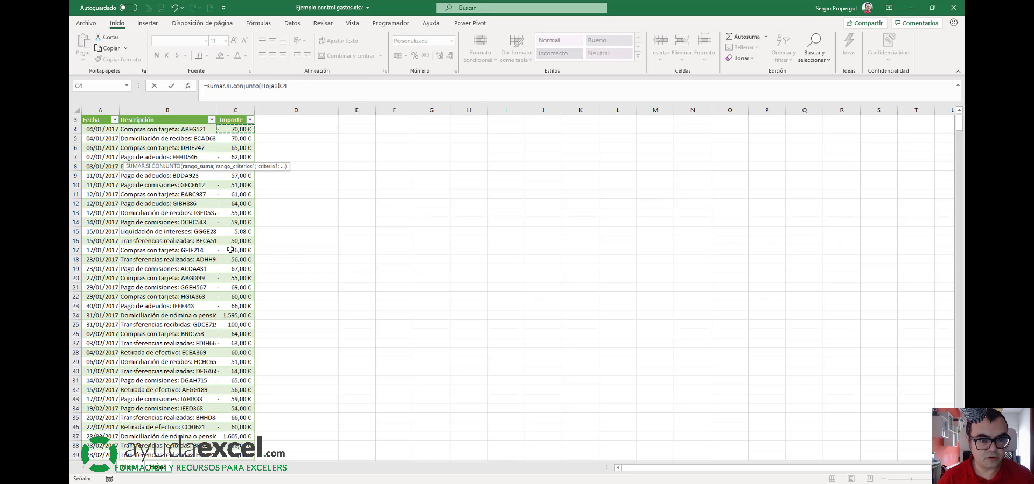
{"action": "key", "text": "ctrl+shift+Down"}
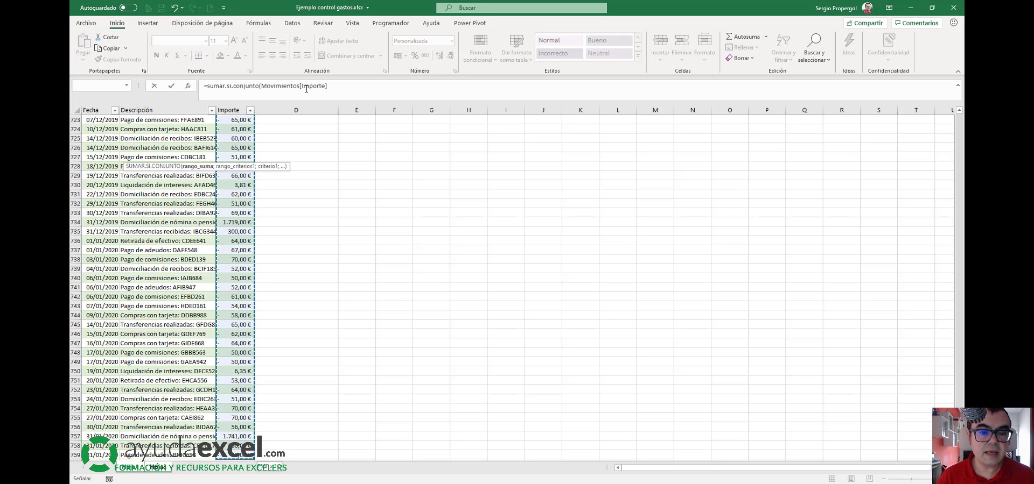
{"action": "left_click", "coordinate": [336, 89]}
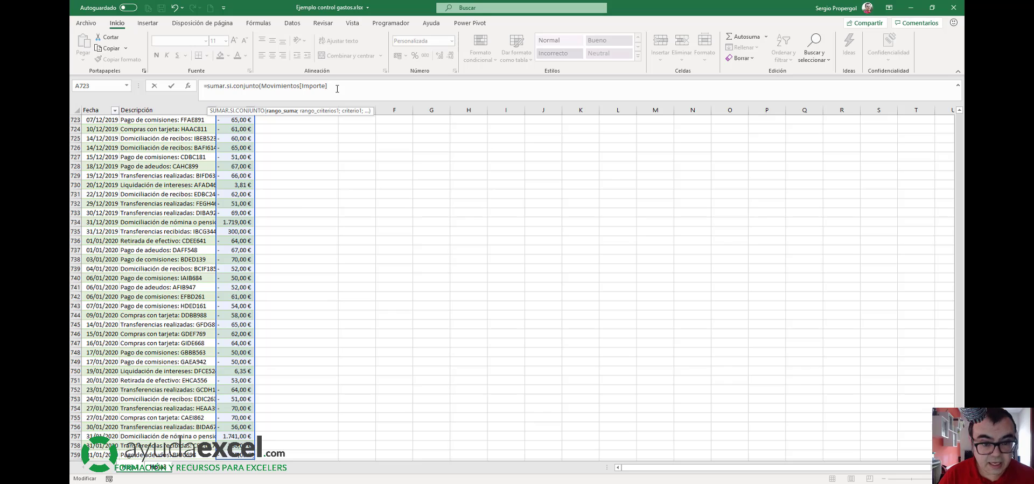
{"action": "type", "text": ";"}
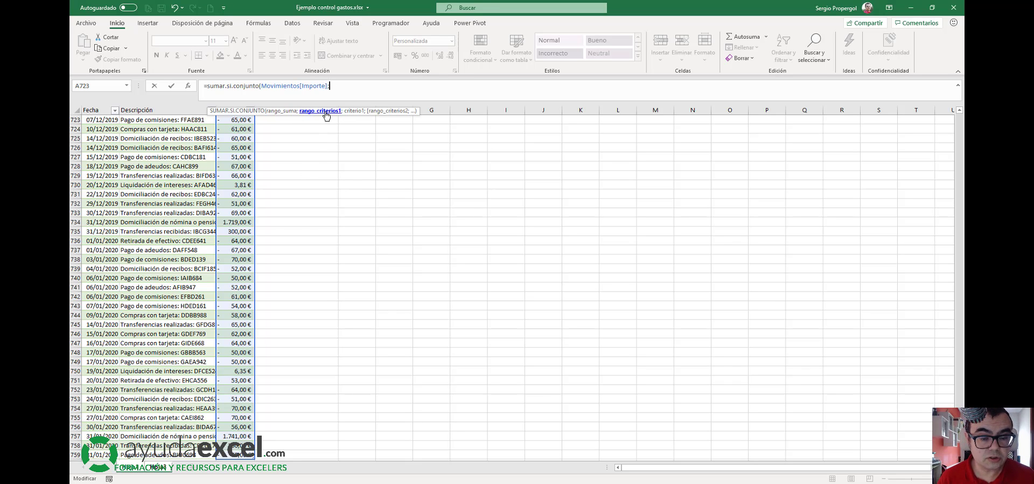
Set the first criteria range of the B5 formula to the whole Importe column, Movimientos[Importe], and continue to its criterion.
{"action": "left_click", "coordinate": [239, 173]}
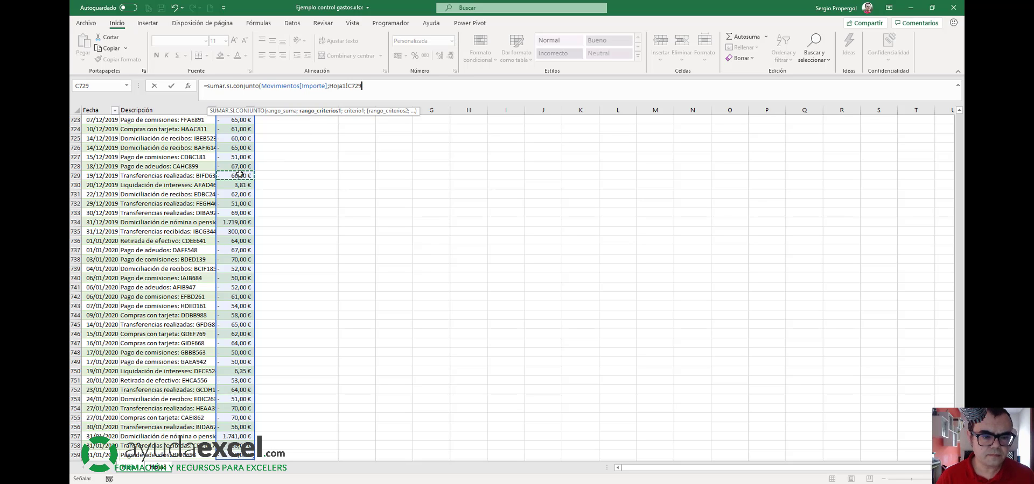
{"action": "key", "text": "ctrl+Up"}
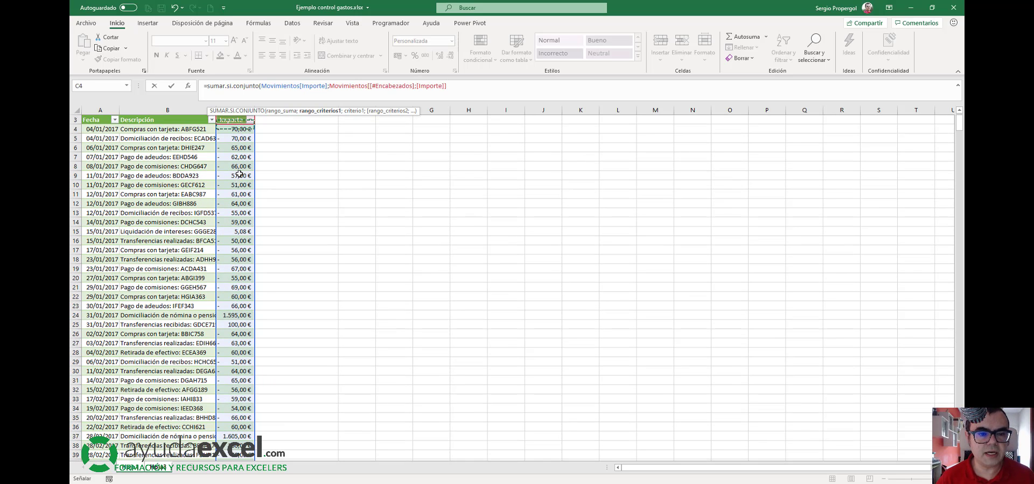
{"action": "key", "text": "Down"}
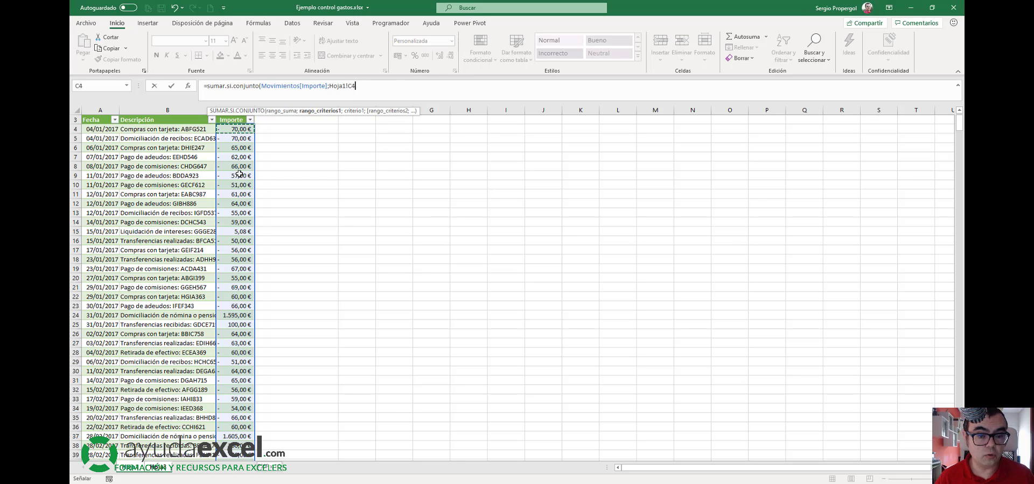
{"action": "key", "text": "ctrl+shift+Down"}
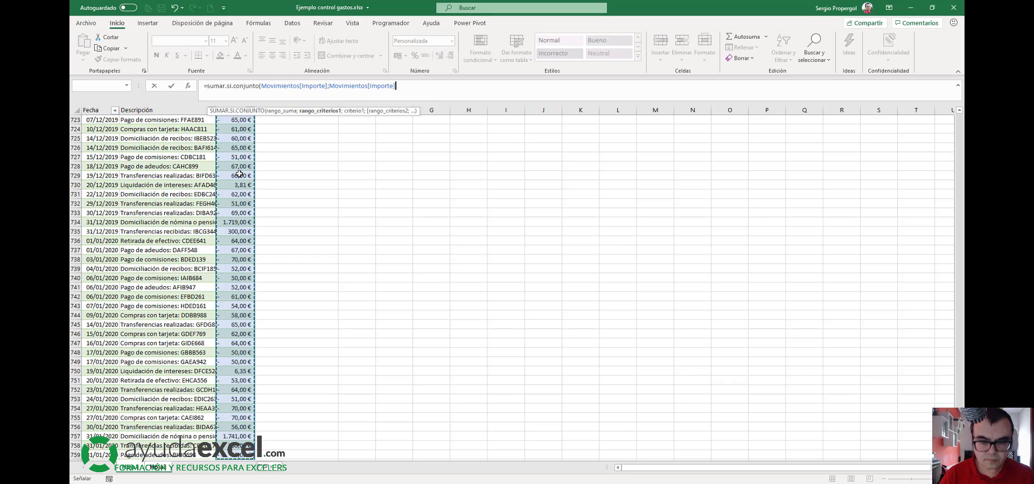
{"action": "type", "text": ";"}
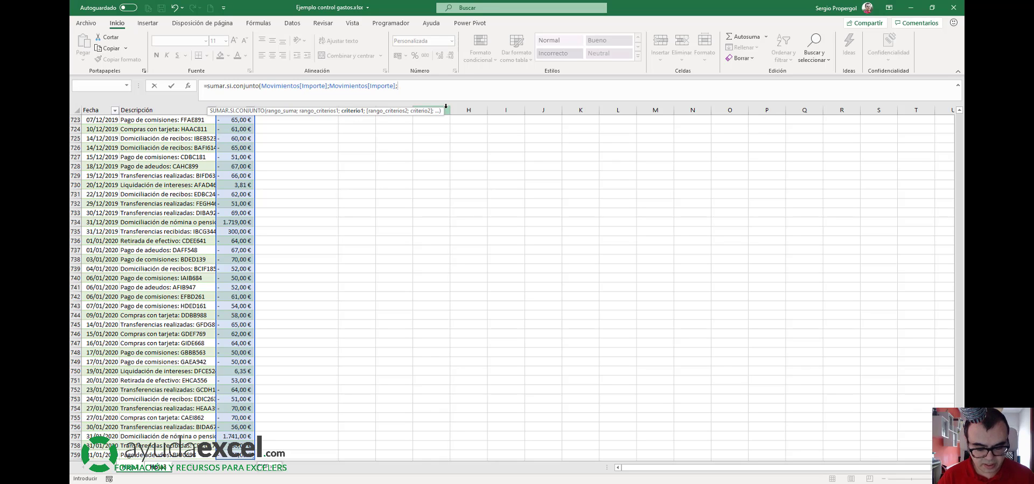
Enter ">0" as the first criterion, close the parenthesis and complete the B5 formula.
{"action": "type", "text": "\"<"}
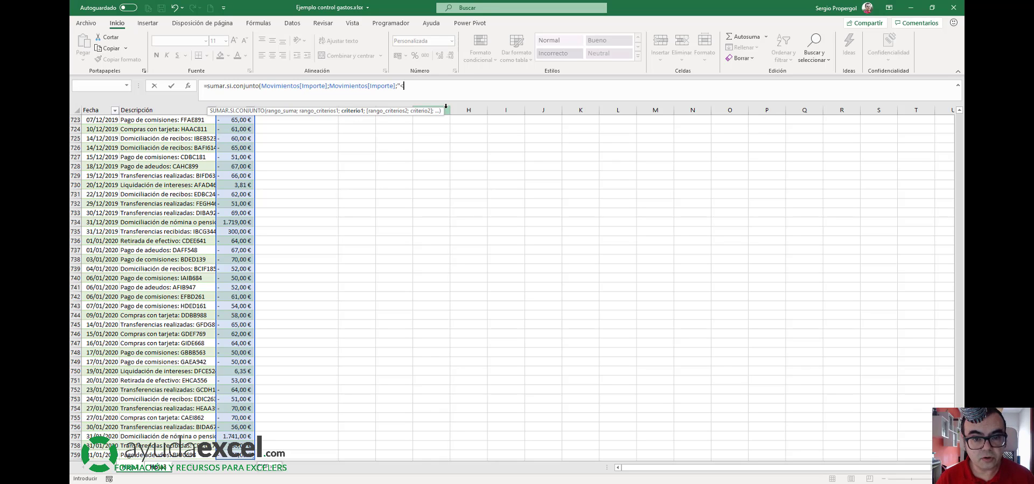
{"action": "key", "text": "BackSpace"}
{"action": "type", "text": ">"}
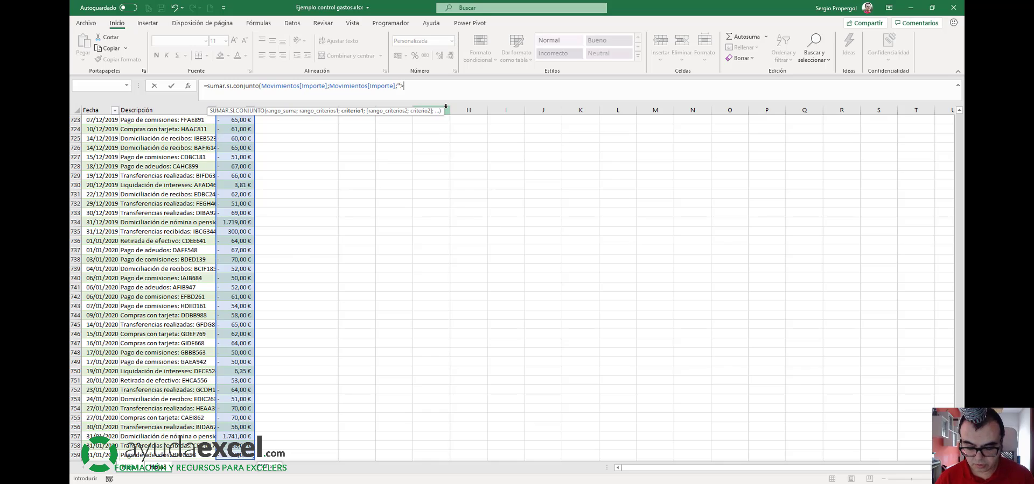
{"action": "type", "text": "0"}
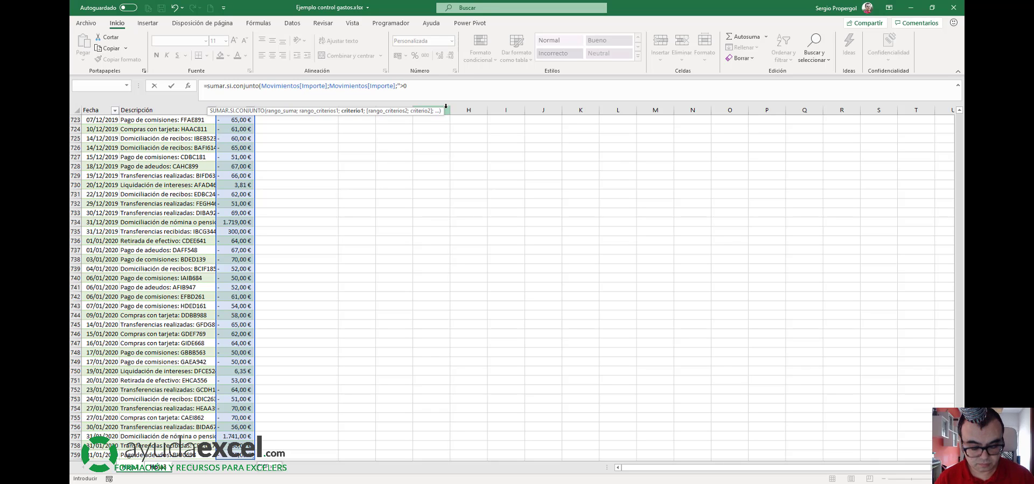
{"action": "type", "text": "\""}
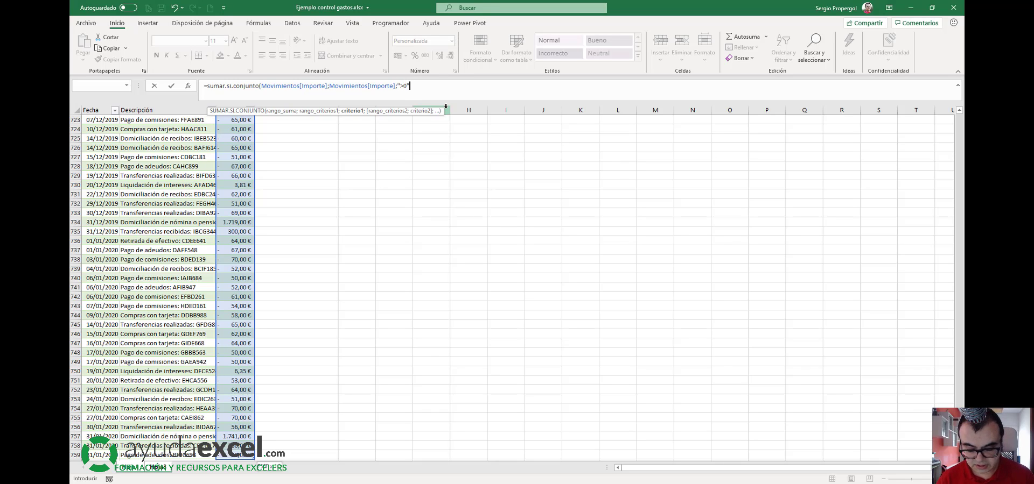
{"action": "type", "text": ")"}
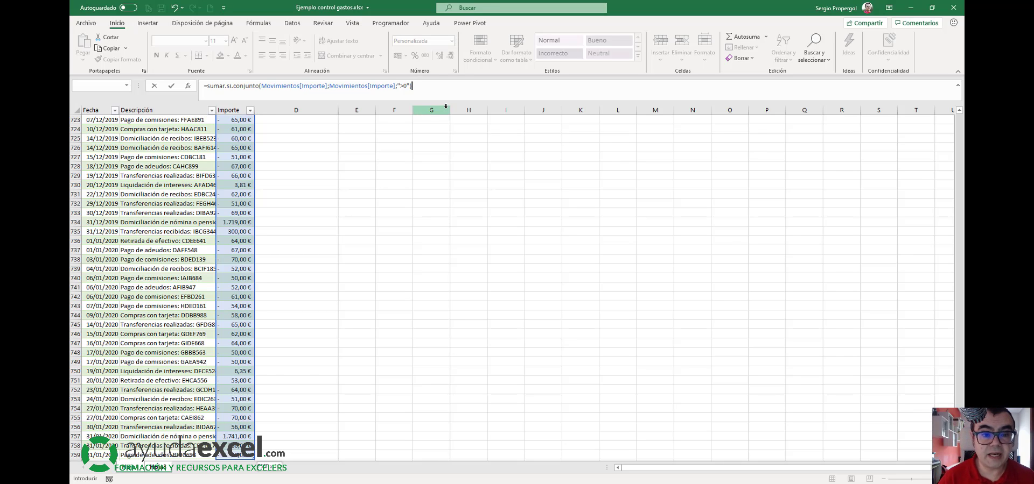
{"action": "key", "text": "Return"}
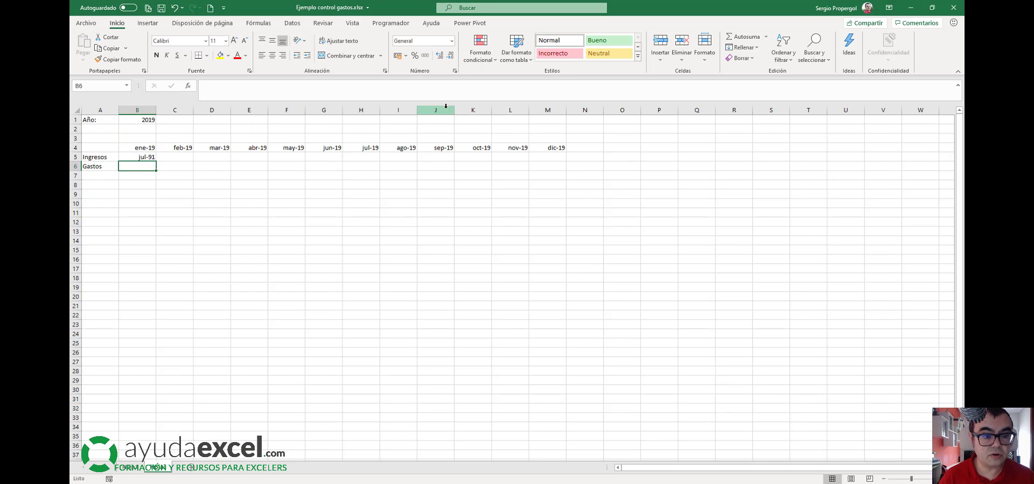
Apply the Moneda number format to B5:M8 of the control sheet.
{"action": "left_click", "coordinate": [144, 158]}
{"action": "left_click_drag", "start_coordinate": [144, 158], "coordinate": [555, 186]}
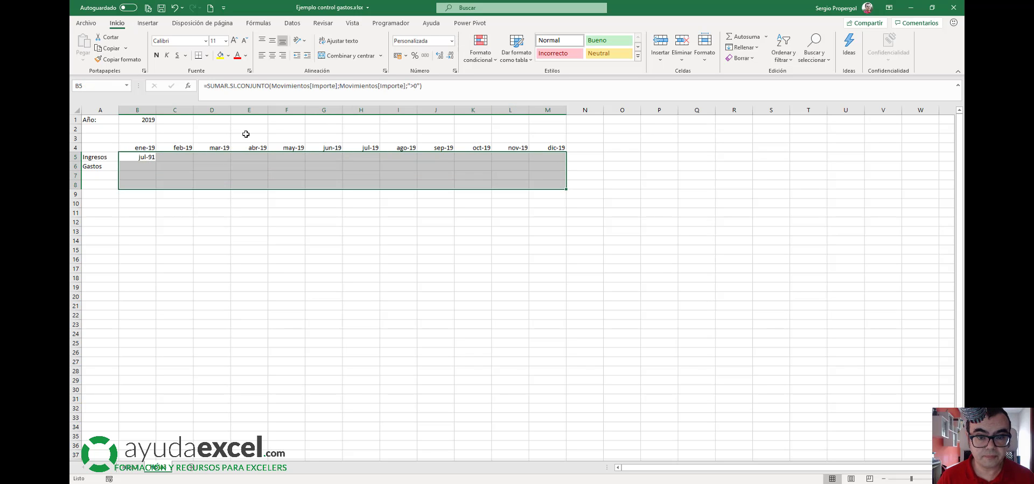
{"action": "left_click", "coordinate": [452, 42]}
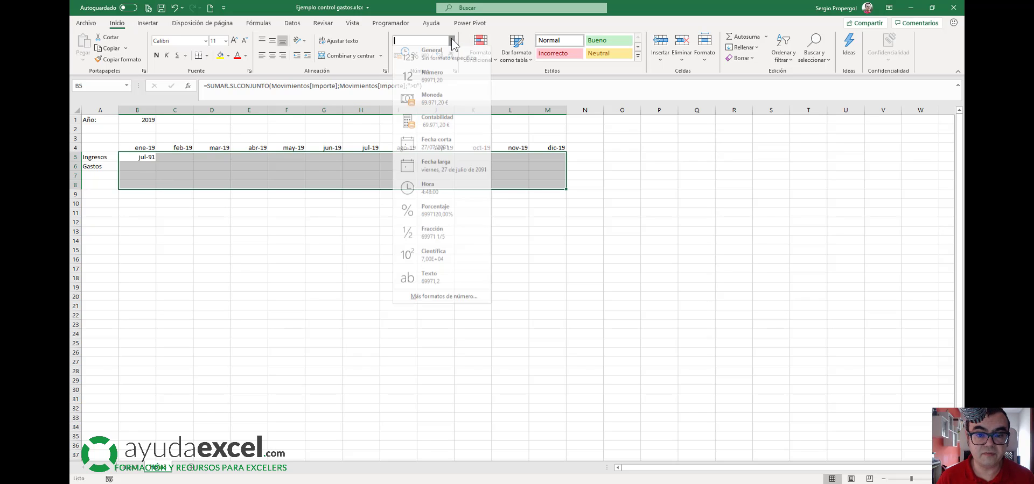
{"action": "left_click", "coordinate": [435, 107]}
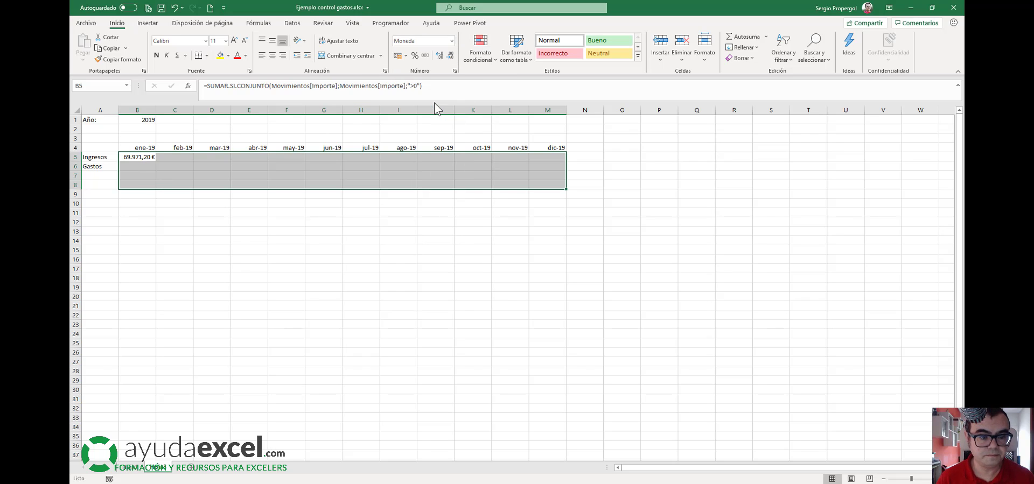
{"action": "left_click", "coordinate": [140, 159]}
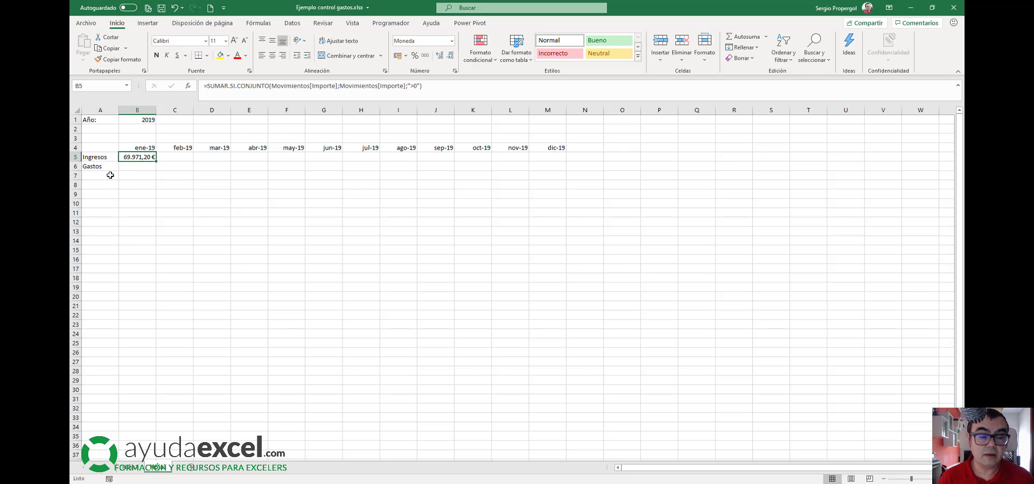
{"action": "left_click", "coordinate": [141, 148]}
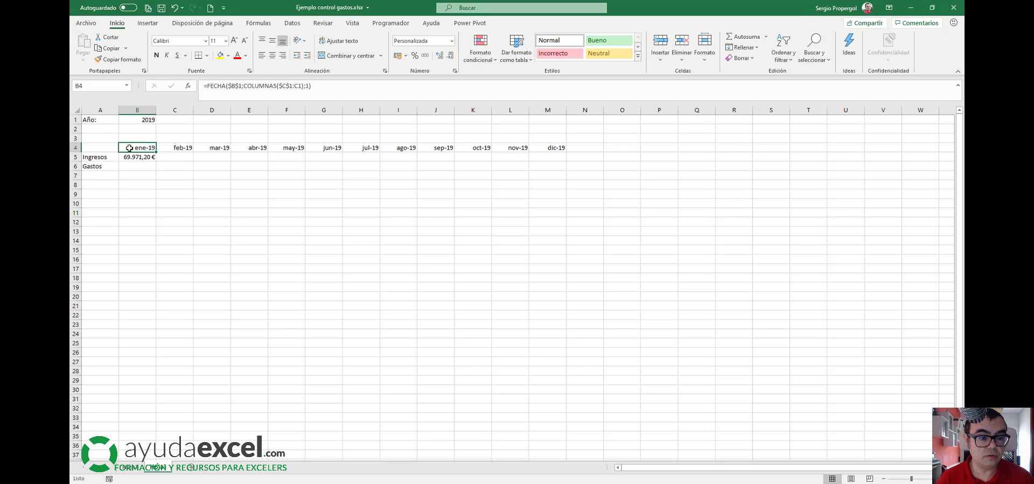
{"action": "left_click", "coordinate": [139, 159]}
Edit the B5 formula to add the Fecha column of the transaction table, Movimientos[Fecha], as the second criteria range.
{"action": "left_click", "coordinate": [130, 157]}
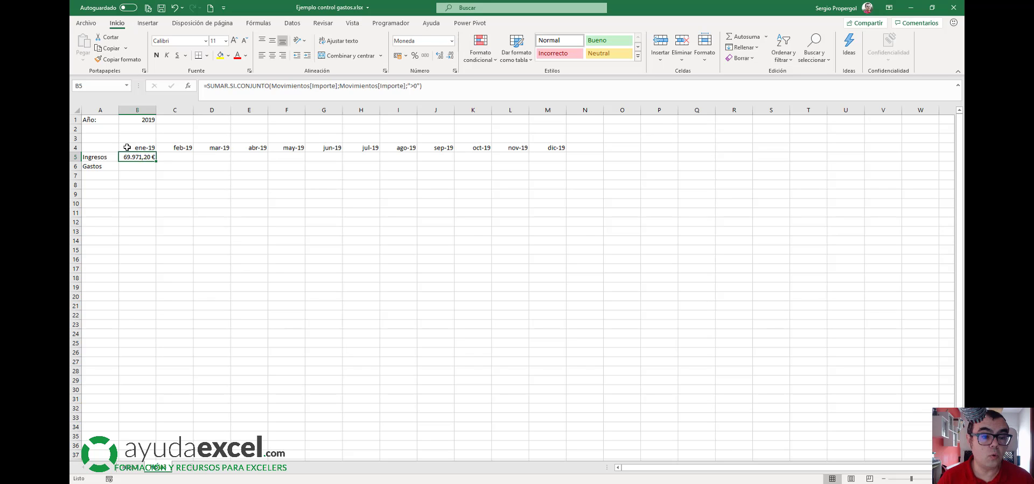
{"action": "left_click", "coordinate": [420, 87]}
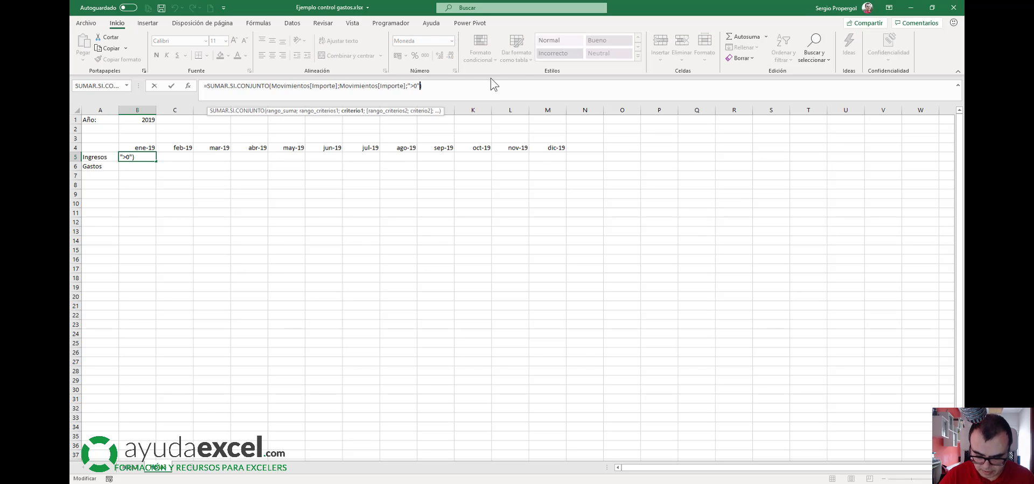
{"action": "type", "text": ";"}
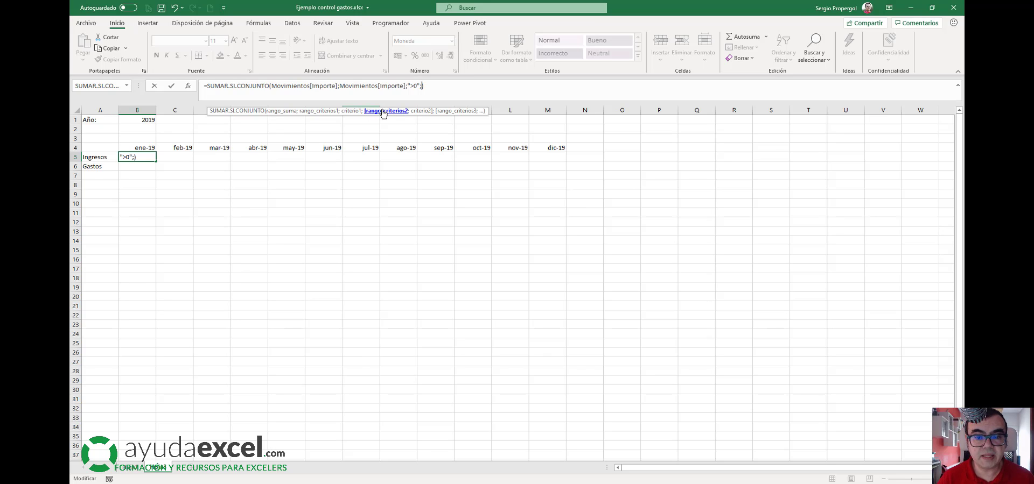
{"action": "key", "text": "ctrl+Return"}
{"action": "left_click", "coordinate": [133, 472]}
{"action": "left_click", "coordinate": [102, 352]}
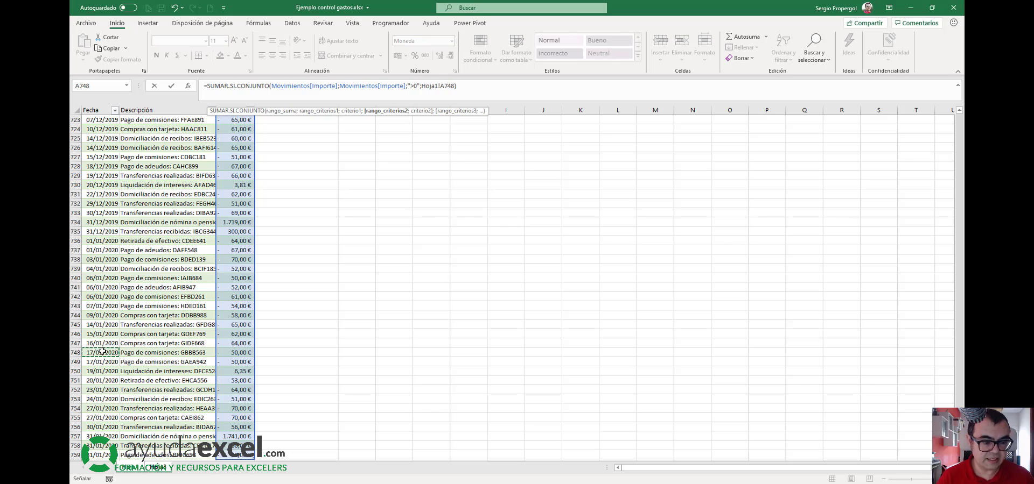
{"action": "key", "text": "ctrl+Up"}
{"action": "key", "text": "Down"}
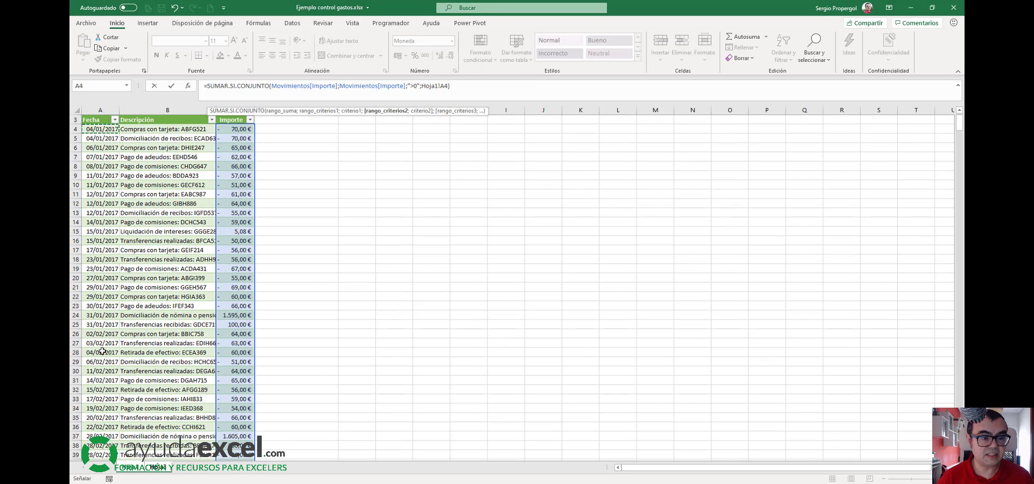
{"action": "key", "text": "ctrl+shift+Down"}
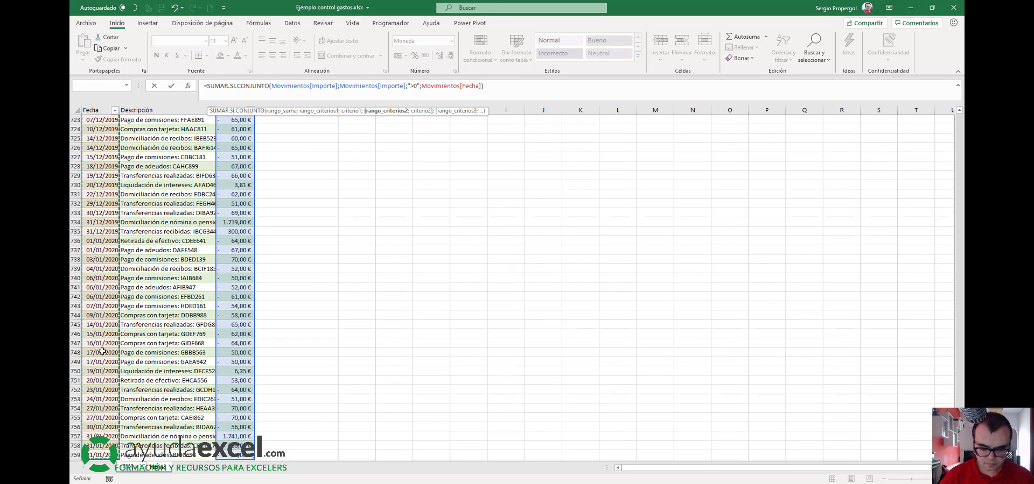
Return to the control sheet and begin the second criterion of the B5 formula with ">="&.
{"action": "left_click", "coordinate": [162, 469]}
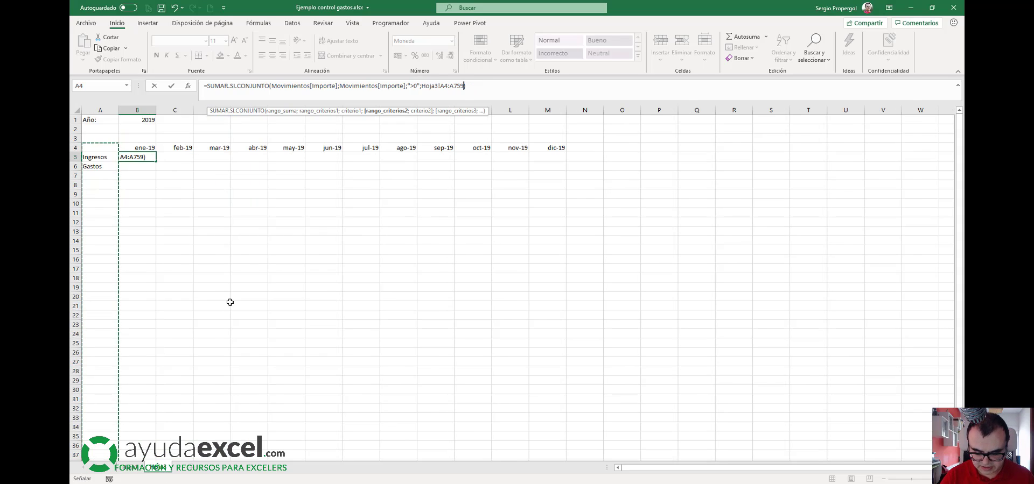
{"action": "type", "text": ";"}
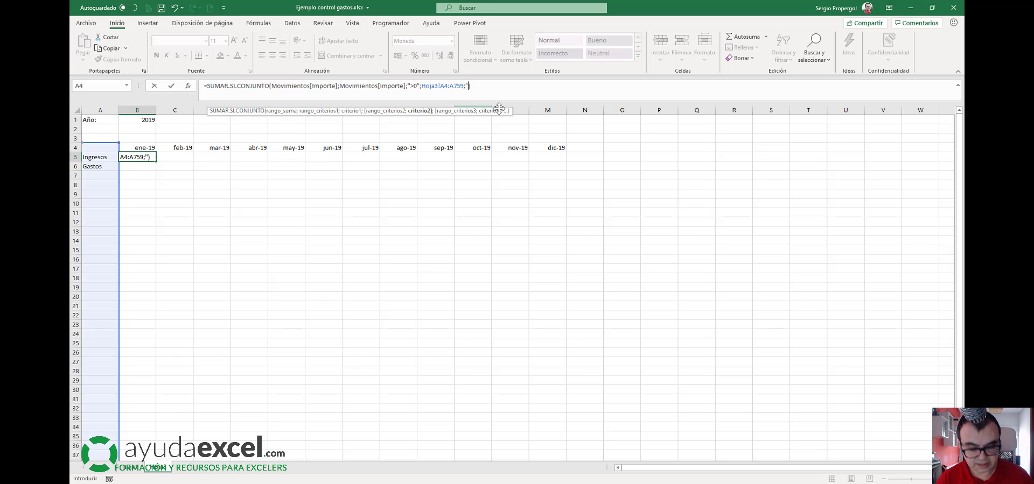
{"action": "type", "text": ">"}
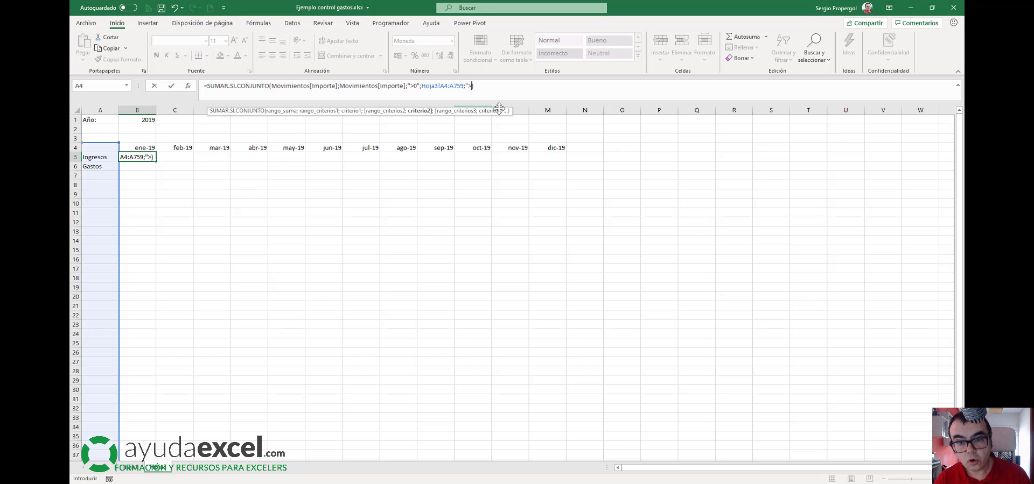
{"action": "type", "text": "="}
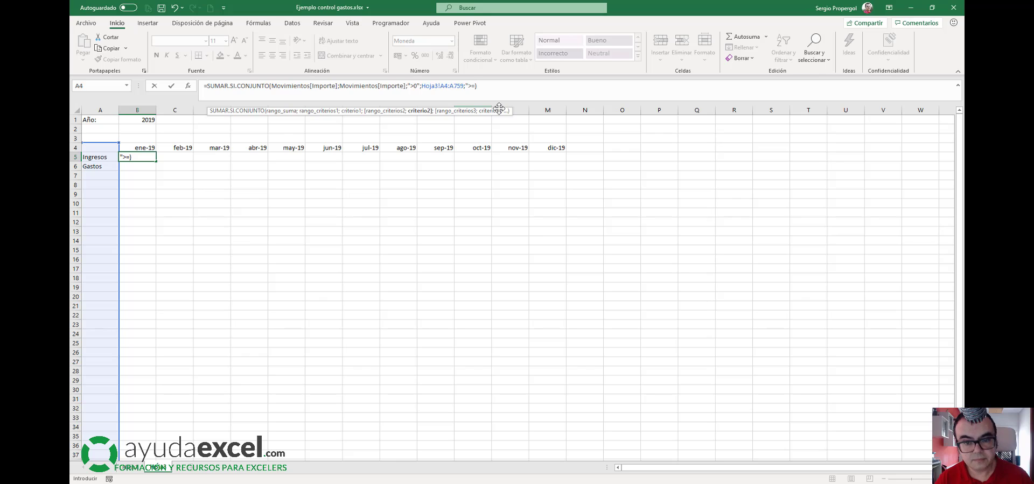
{"action": "type", "text": "\""}
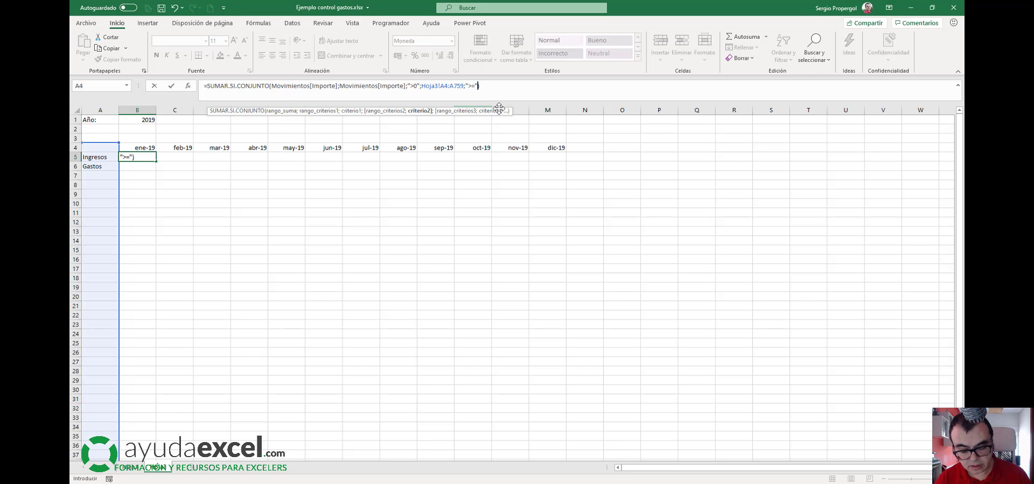
{"action": "type", "text": "&"}
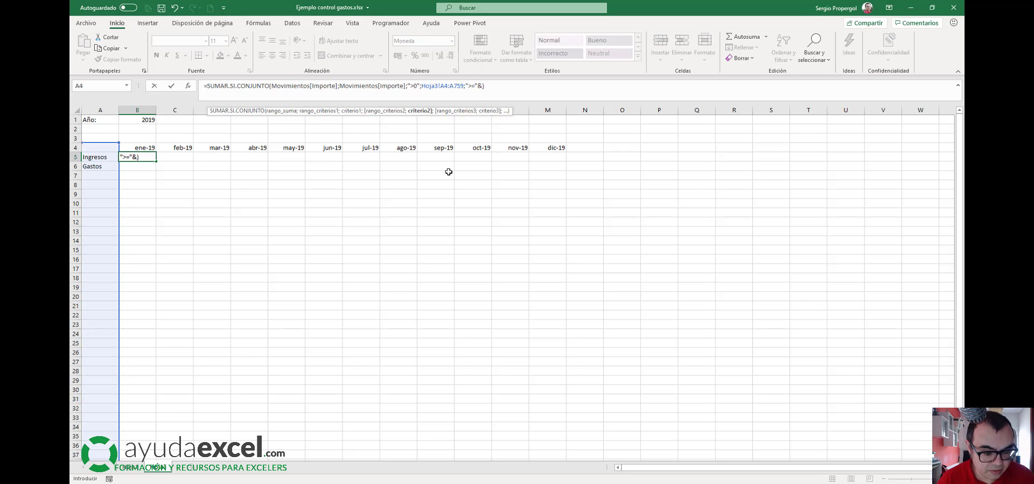
Correct the sheet name in the second criteria range so the reference reads Hoja1!A4:A759.
{"action": "left_click", "coordinate": [437, 86]}
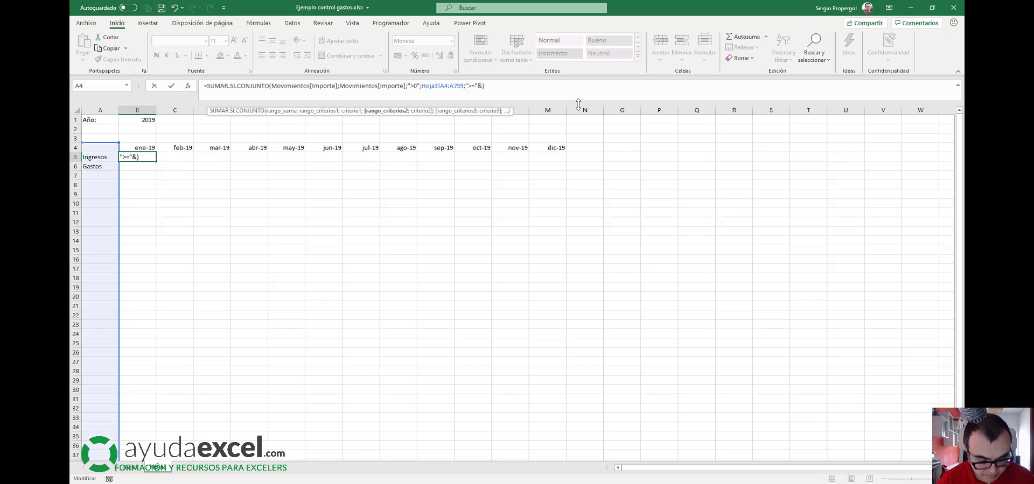
{"action": "key", "text": "Delete"}
{"action": "type", "text": "1"}
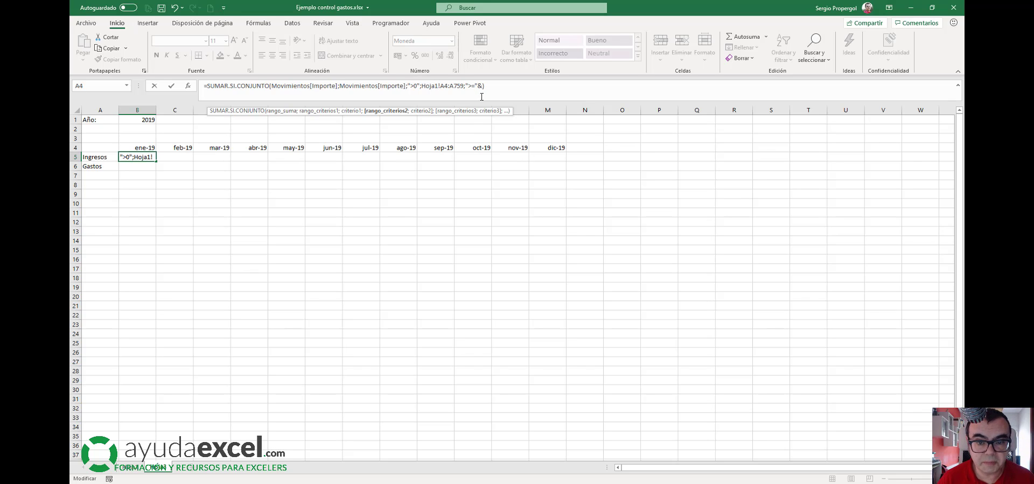
Complete the second criterion with a reference to the first month header, fixing only its row as Hoja3!B$4.
{"action": "left_click", "coordinate": [479, 86]}
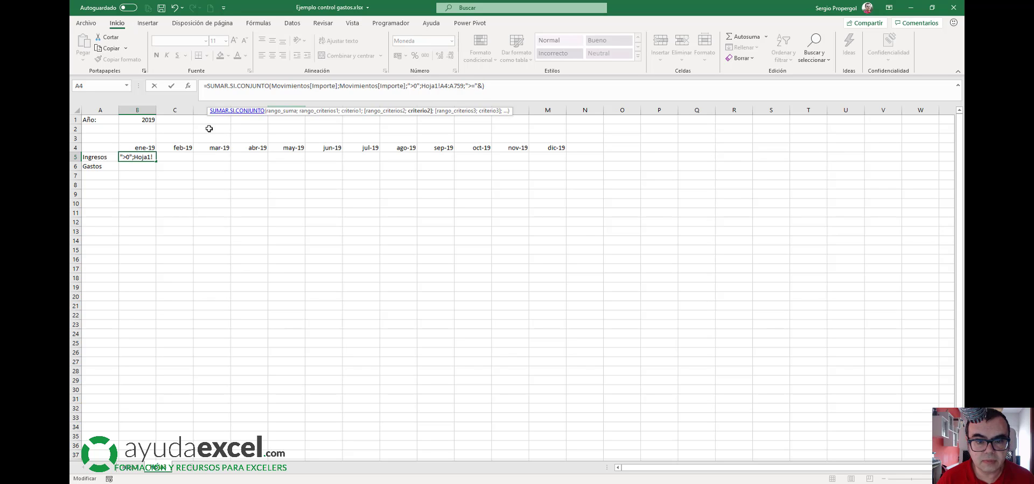
{"action": "left_click", "coordinate": [139, 148]}
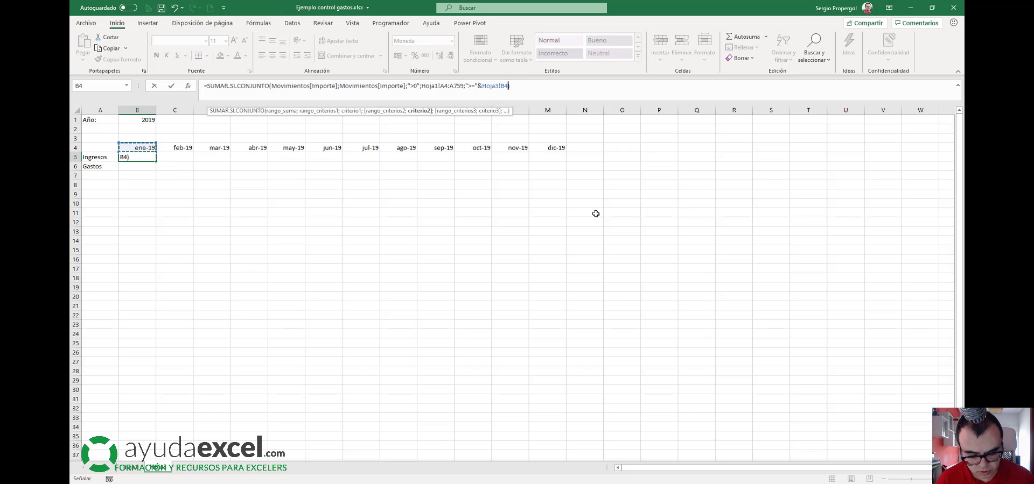
{"action": "key", "text": "F4"}
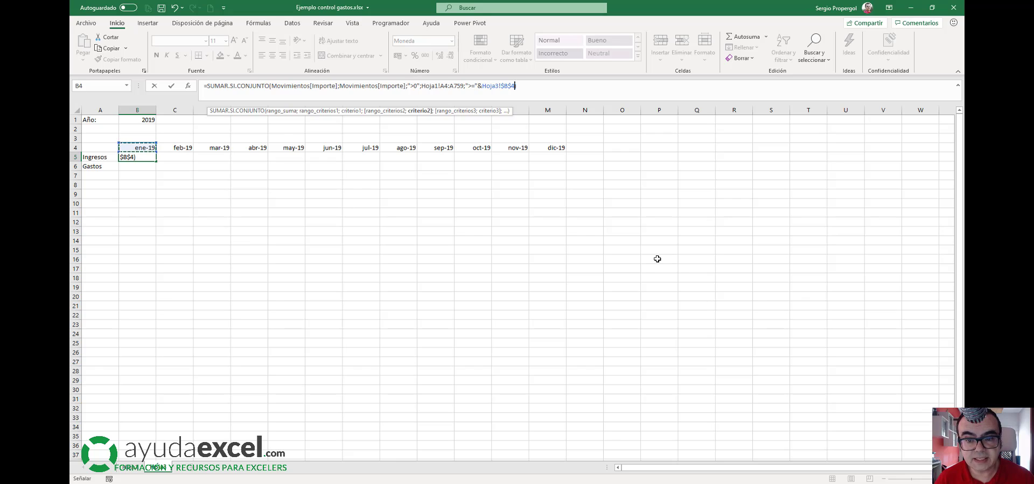
{"action": "key", "text": "F4"}
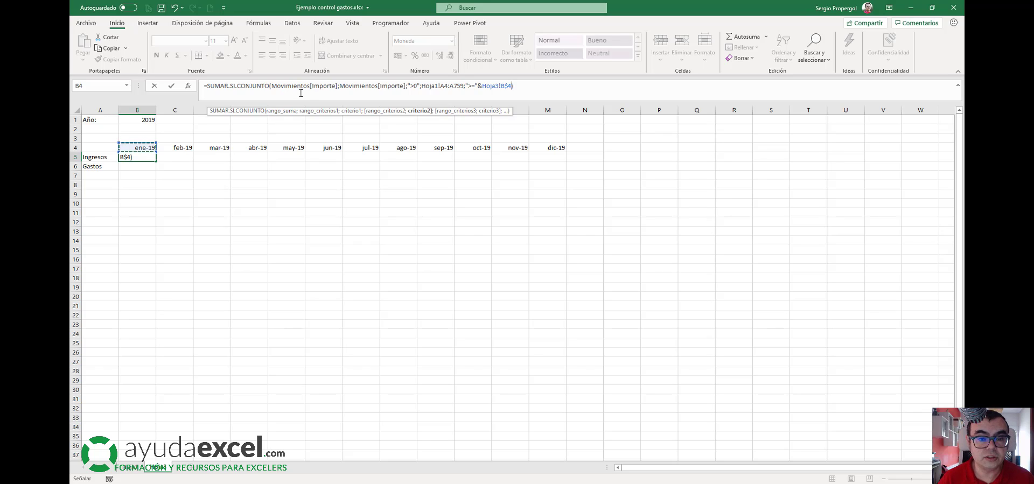
{"action": "left_click", "coordinate": [387, 101]}
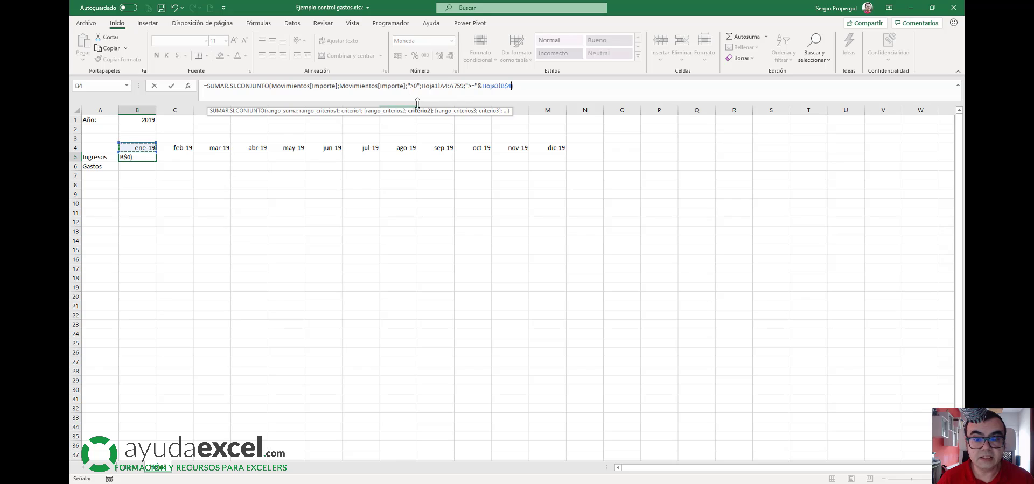
Close and enter the B5 income formula, and review it against the formula of the first month header in B4.
{"action": "type", "text": ")"}
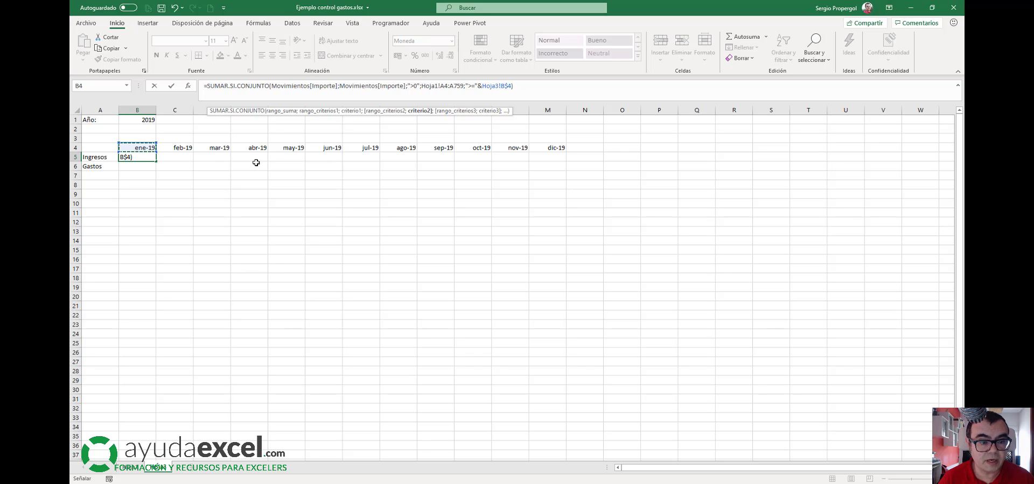
{"action": "key", "text": "Return"}
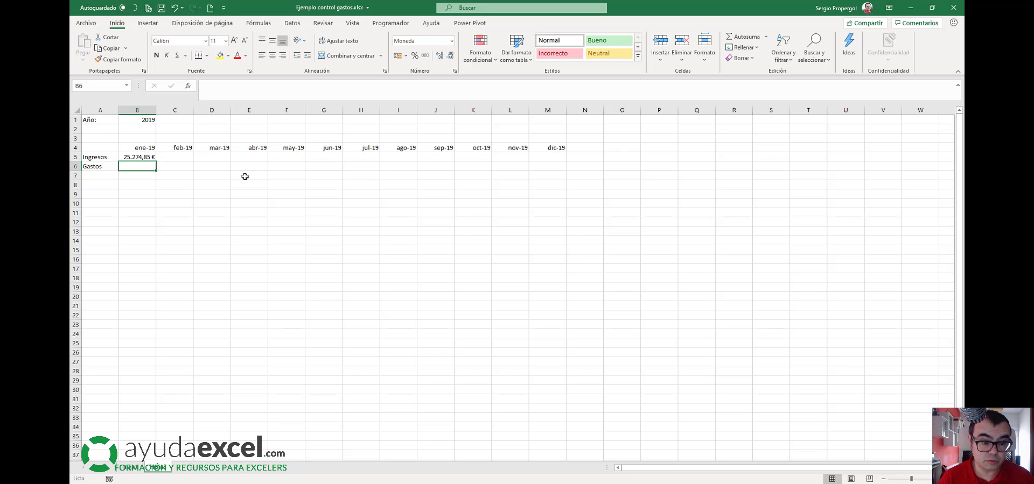
{"action": "left_click", "coordinate": [124, 157]}
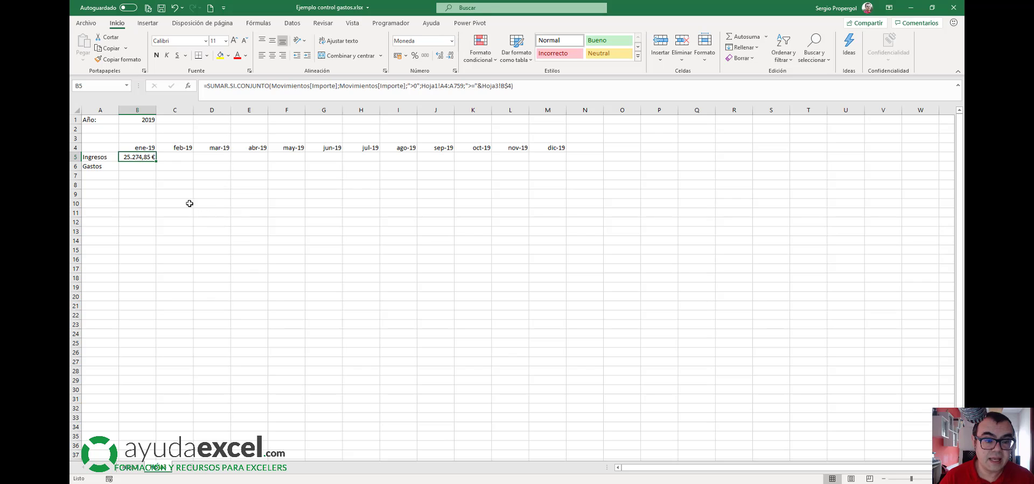
{"action": "left_click", "coordinate": [132, 147]}
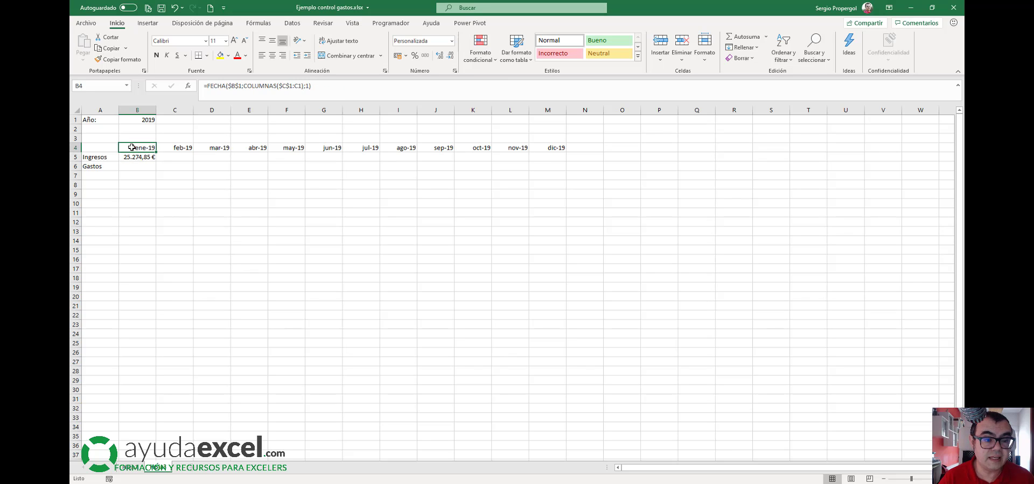
{"action": "left_click", "coordinate": [140, 158]}
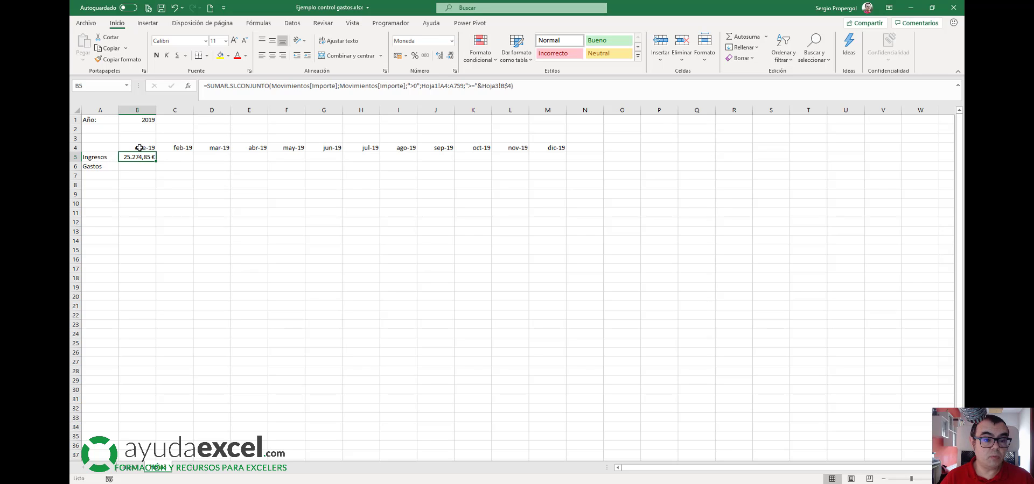
{"action": "left_click", "coordinate": [139, 148]}
{"action": "left_click", "coordinate": [138, 157]}
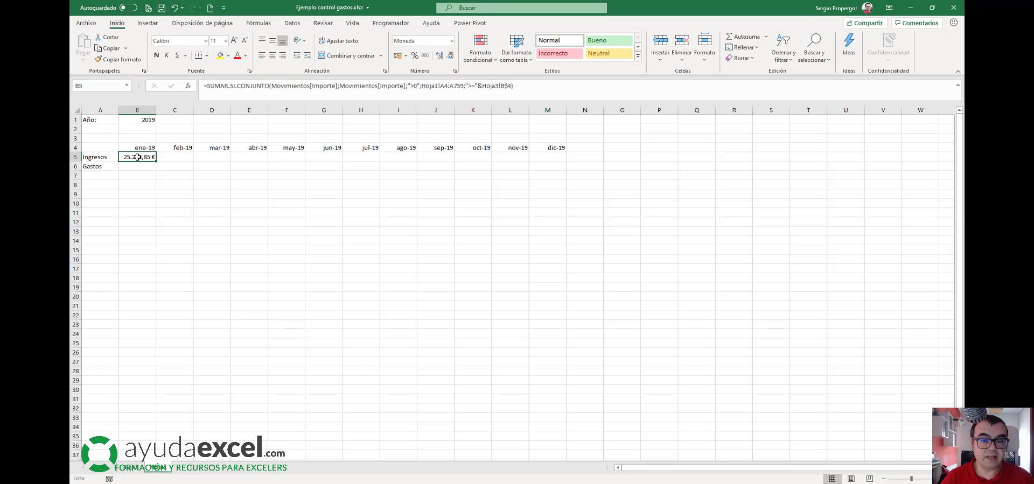
Extend the B5 formula with the Fecha column of the transaction table, Movimientos[Fecha], as the third criteria range.
{"action": "left_click", "coordinate": [513, 86]}
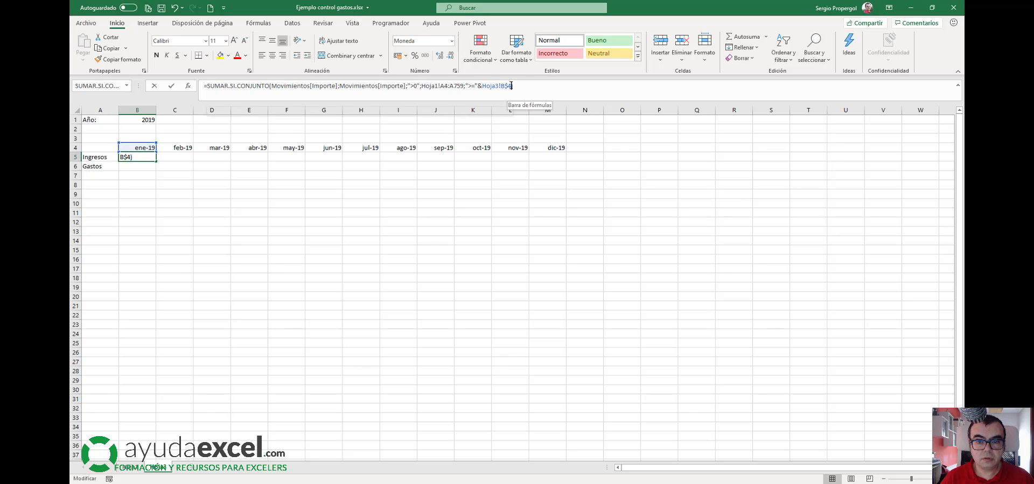
{"action": "type", "text": ";"}
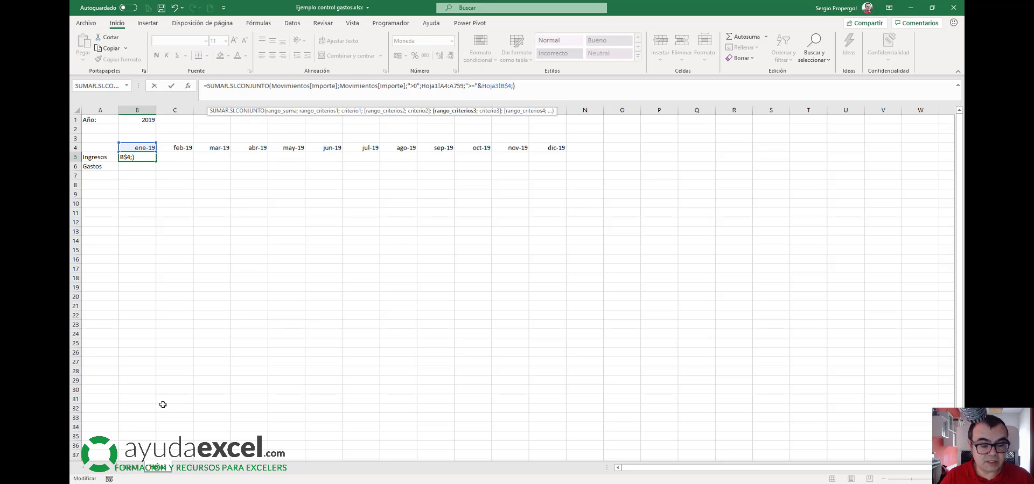
{"action": "left_click", "coordinate": [131, 473]}
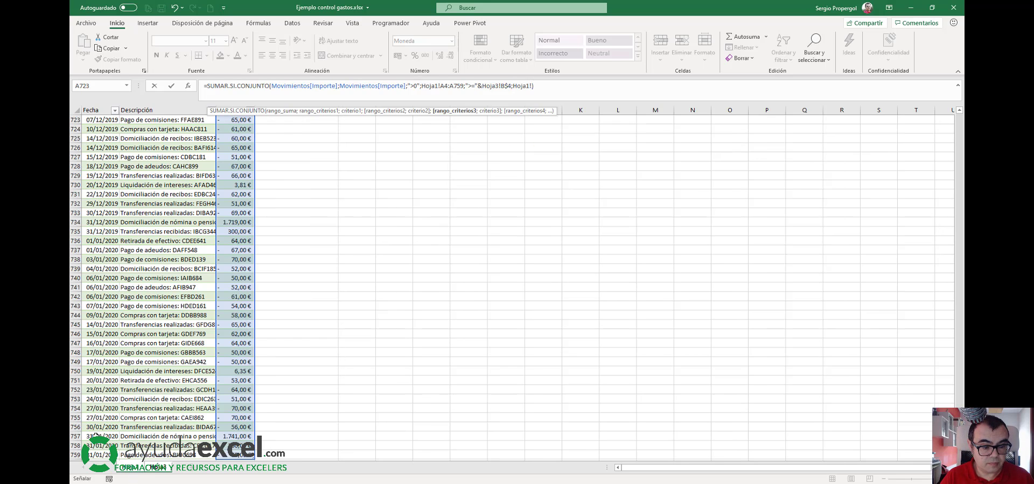
{"action": "left_click", "coordinate": [100, 372]}
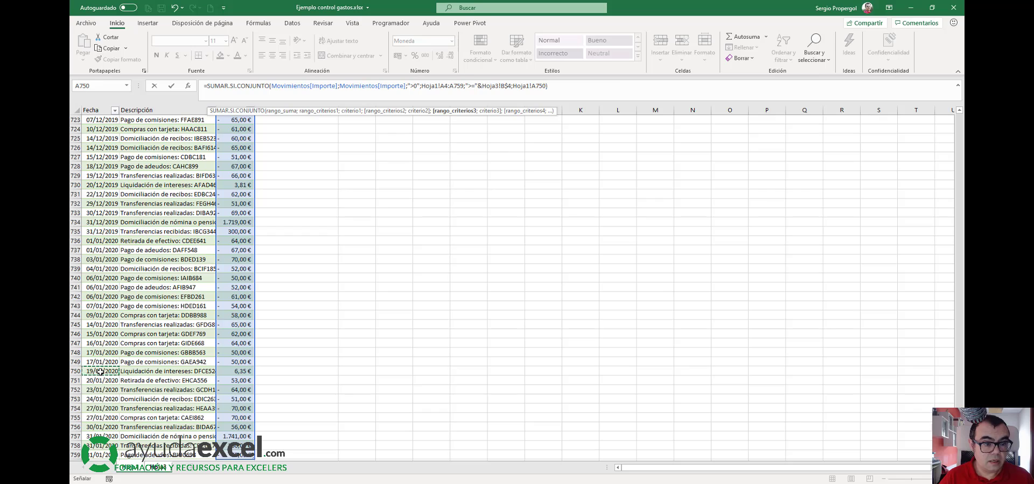
{"action": "key", "text": "ctrl+Up"}
{"action": "key", "text": "Down"}
{"action": "key", "text": "ctrl+shift+Down"}
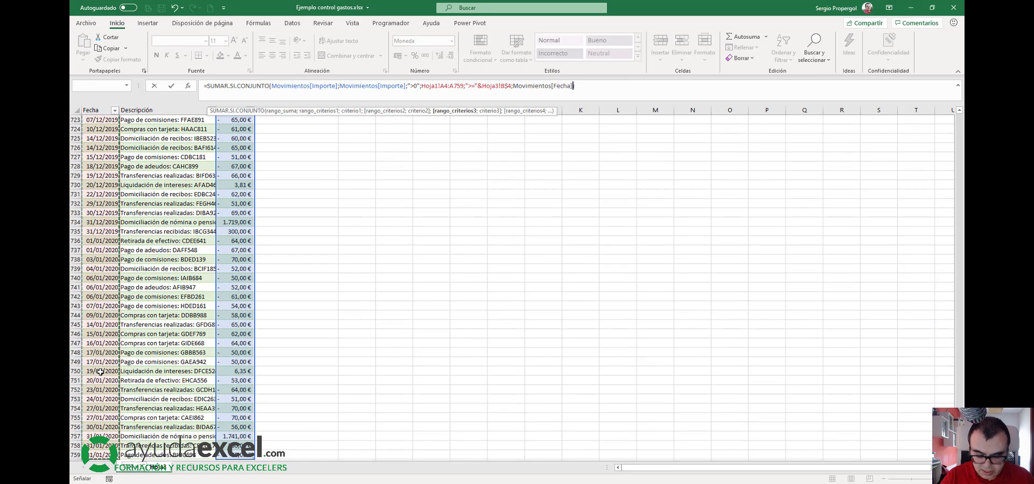
Enter "<=" as the start of the third criterion and return to the control sheet, removing the inserted Hoja3! reference.
{"action": "type", "text": ";"}
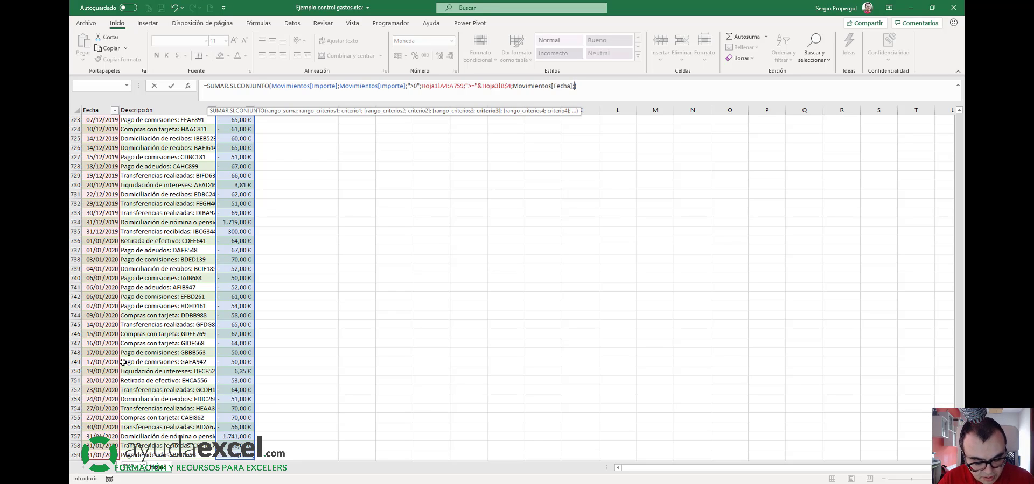
{"action": "type", "text": "\"<="}
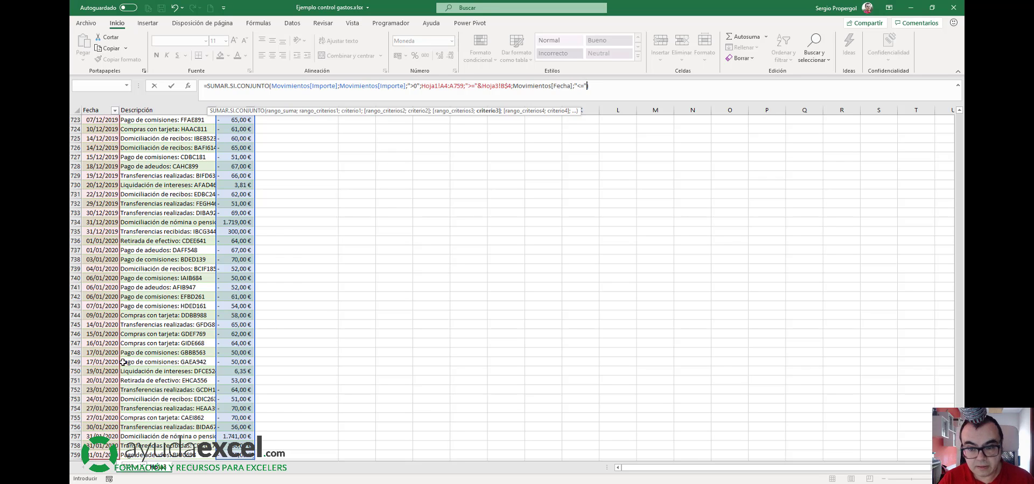
{"action": "type", "text": "\";"}
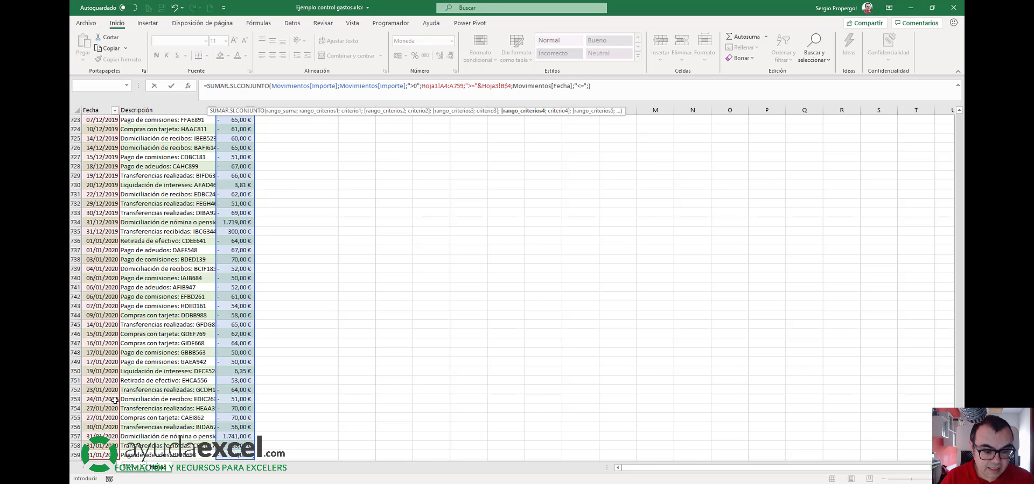
{"action": "left_click", "coordinate": [151, 469]}
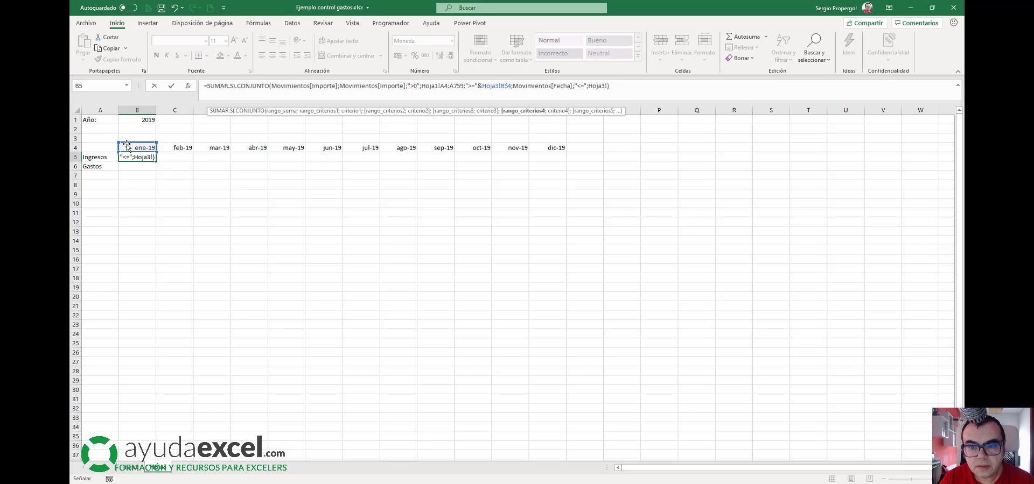
{"action": "key", "text": "BackSpace"}
{"action": "key", "text": "BackSpace"}
{"action": "key", "text": "BackSpace"}
{"action": "key", "text": "BackSpace"}
{"action": "key", "text": "BackSpace"}
{"action": "key", "text": "BackSpace"}
Add FIN.MES(Hoja3!B4;0) as the end-of-month limit based on the first month header, and try to enter the formula.
{"action": "type", "text": "f"}
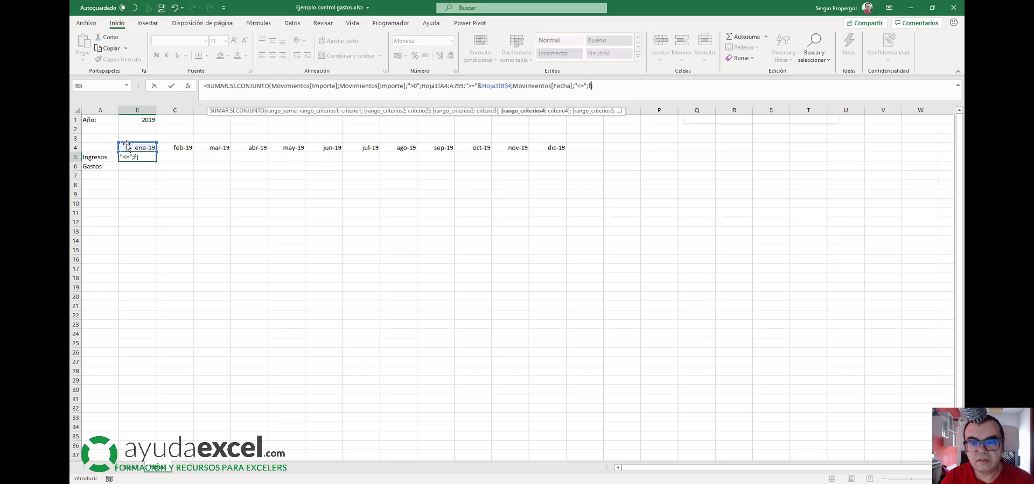
{"action": "type", "text": "in.mes"}
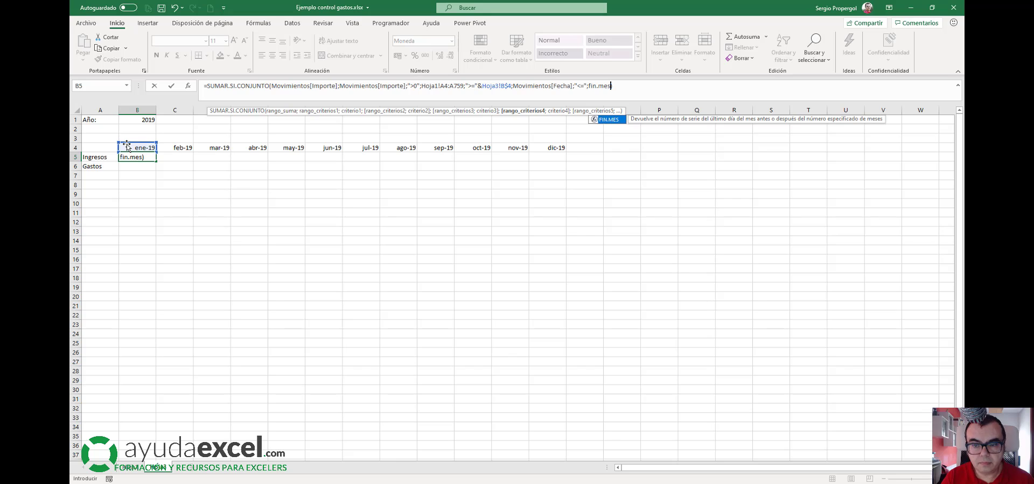
{"action": "type", "text": "("}
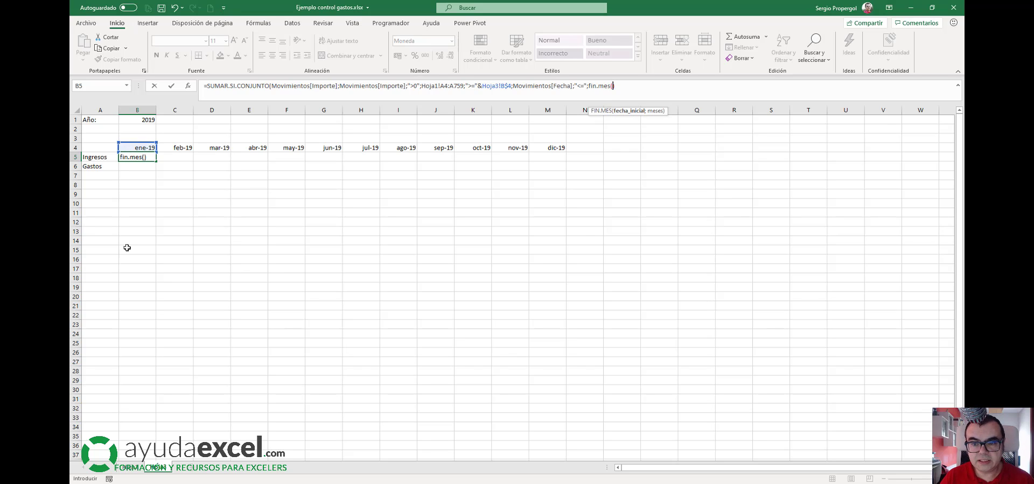
{"action": "left_click", "coordinate": [133, 148]}
{"action": "type", "text": ";"}
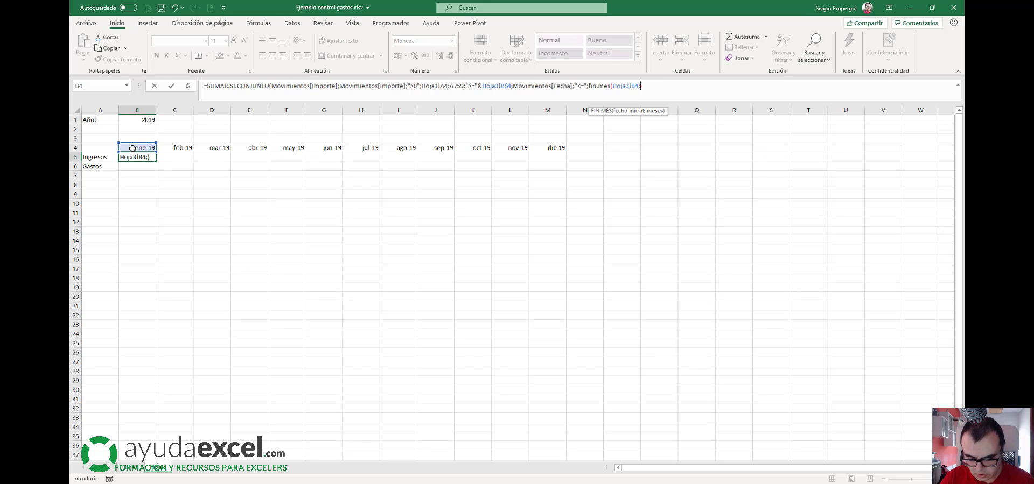
{"action": "type", "text": "0"}
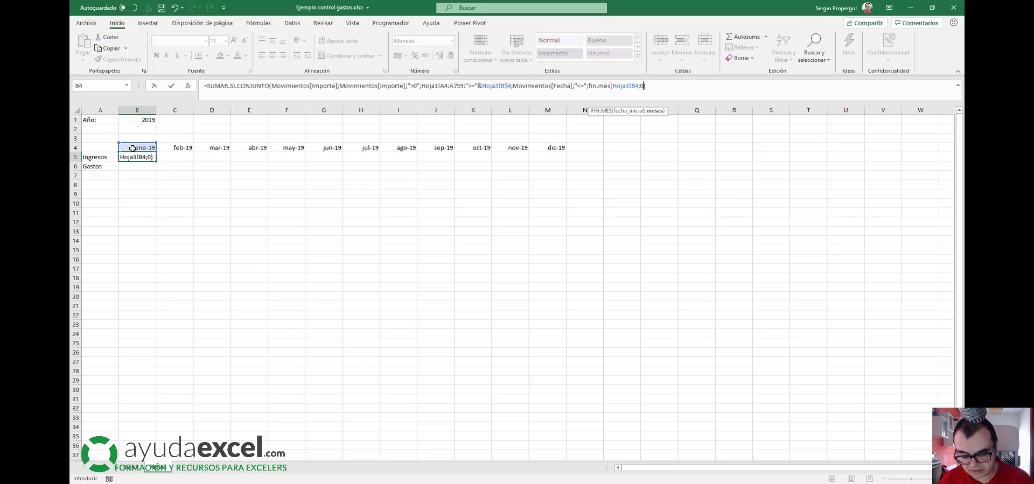
{"action": "type", "text": ")"}
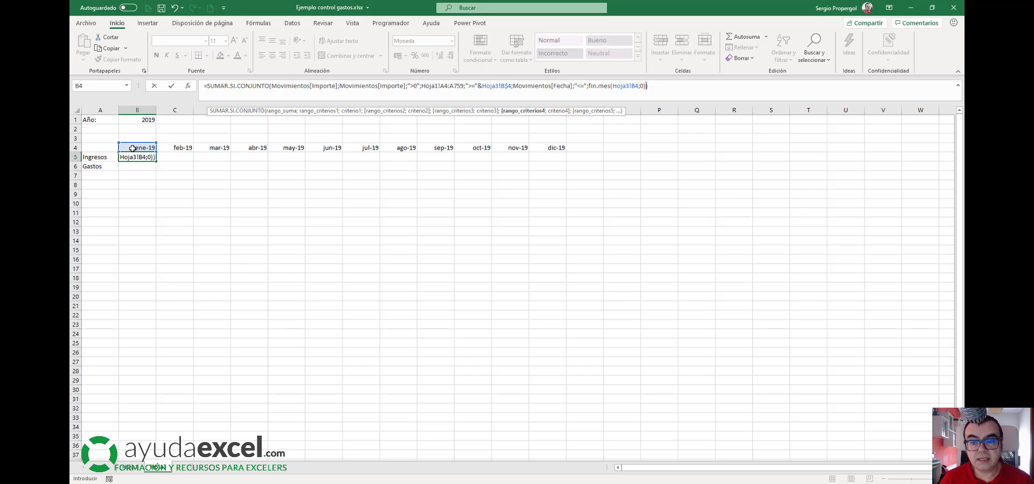
{"action": "key", "text": "Return"}
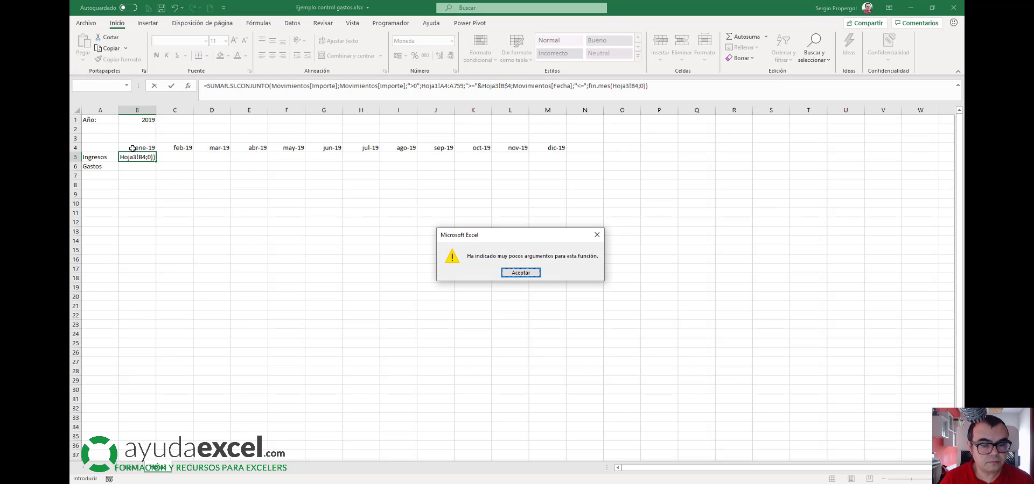
{"action": "left_click", "coordinate": [521, 274]}
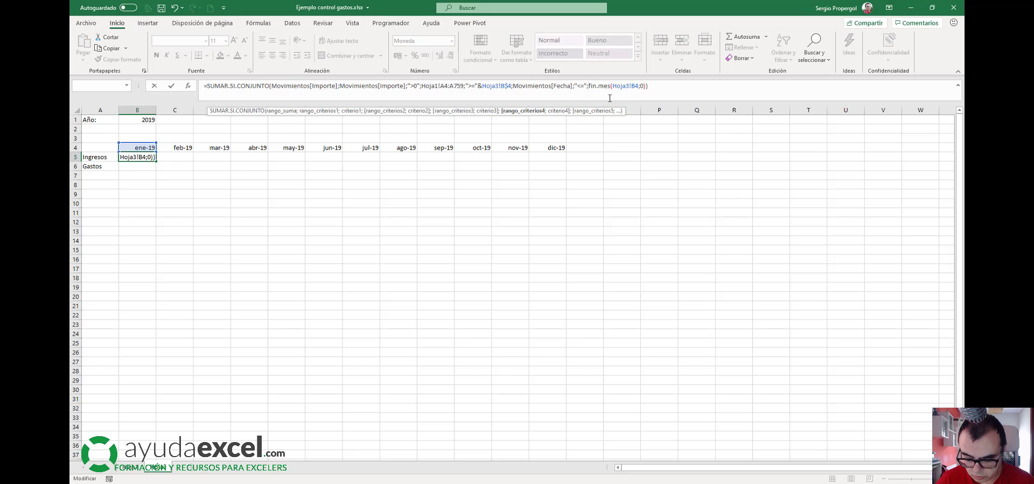
Replace the semicolon before FIN.MES with & so the limit joins "<=", and enter the B5 formula.
{"action": "key", "text": "BackSpace"}
{"action": "type", "text": "&"}
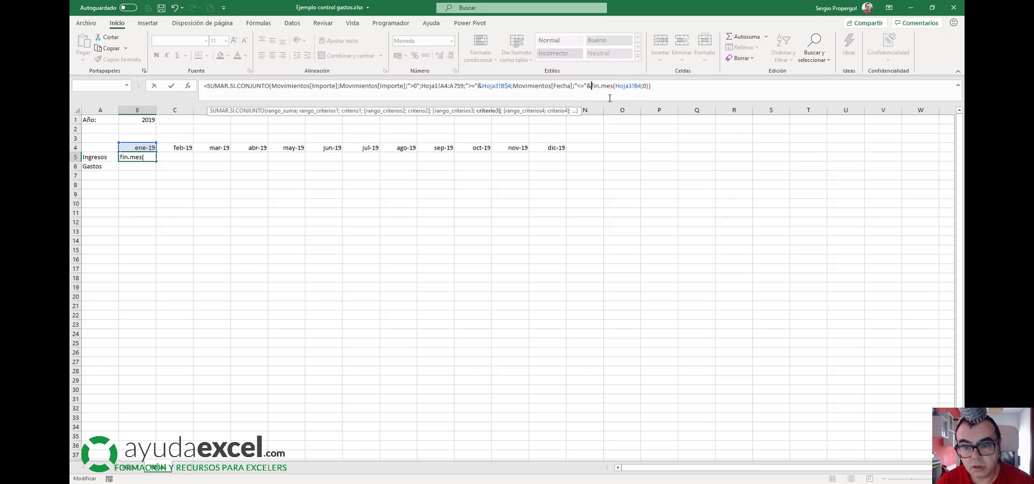
{"action": "key", "text": "ctrl+Return"}
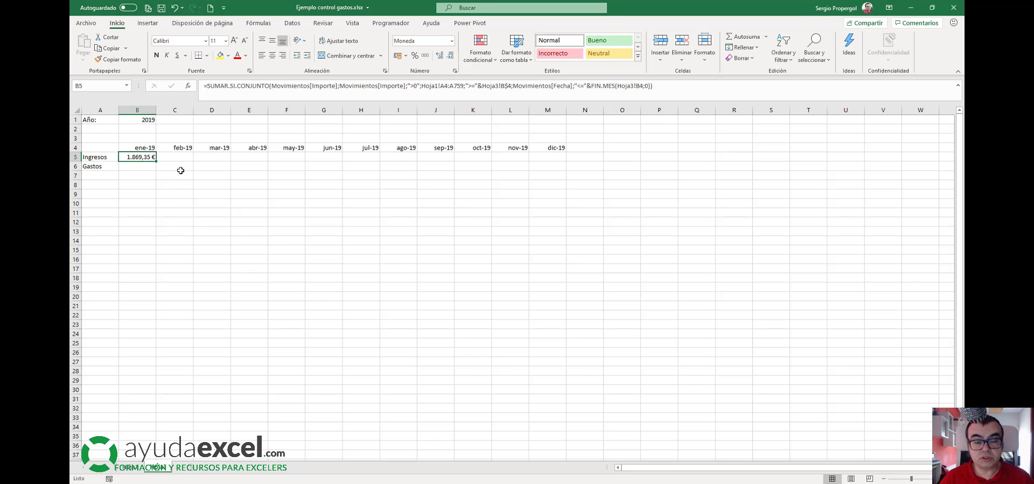
Try to fill the January income formula across to the December column, and clear the copied cells.
{"action": "left_click_drag", "start_coordinate": [156, 161], "coordinate": [565, 169]}
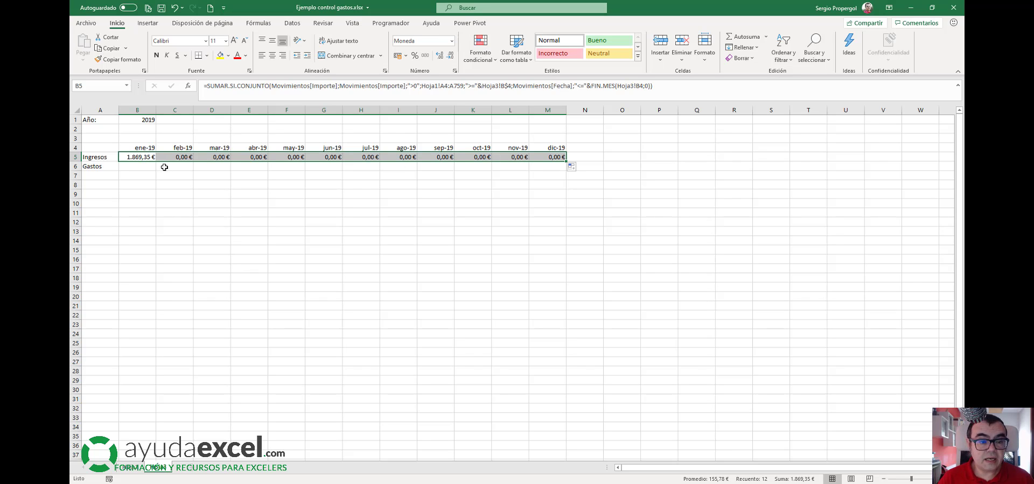
{"action": "left_click", "coordinate": [147, 157]}
{"action": "left_click_drag", "start_coordinate": [176, 157], "coordinate": [569, 226]}
{"action": "key", "text": "Delete"}
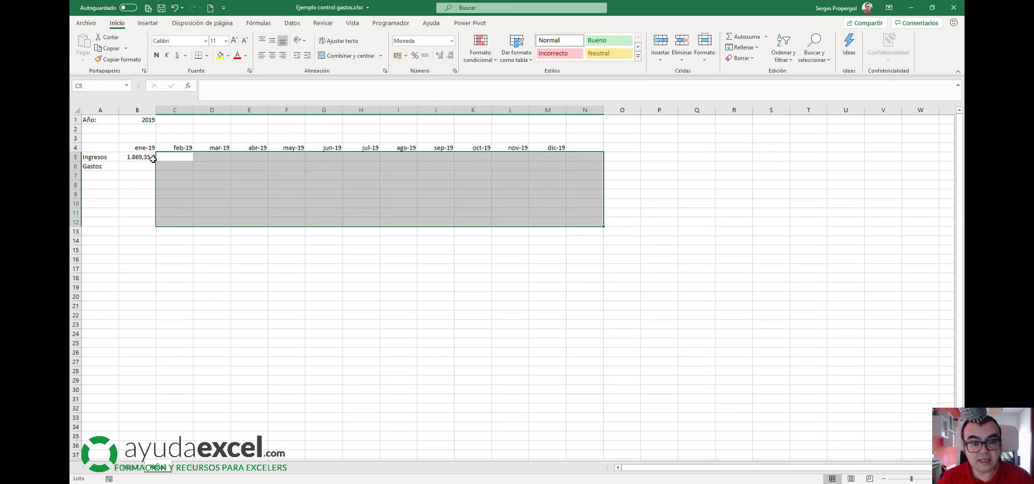
Copy the B5 formula into the February cell C5 to inspect how its references shift, and clear the copy.
{"action": "left_click", "coordinate": [133, 157]}
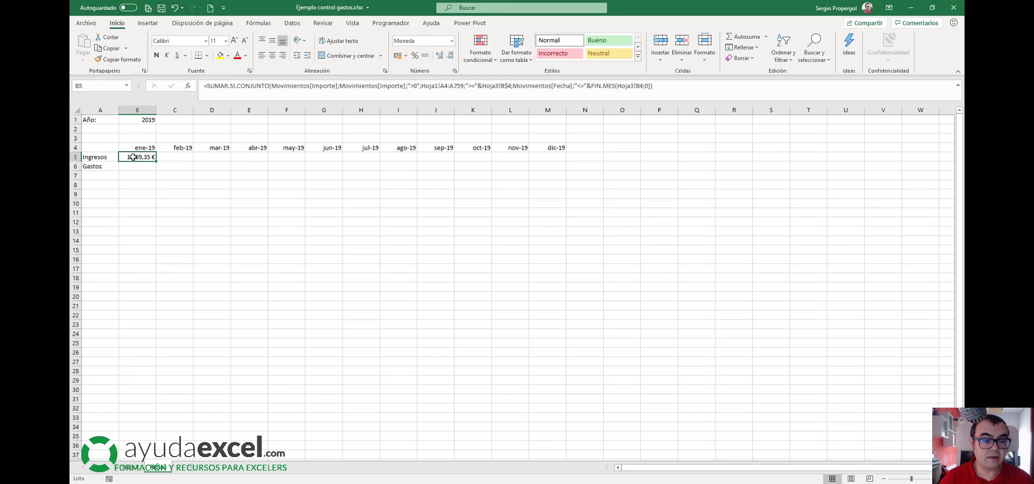
{"action": "left_click", "coordinate": [309, 87]}
{"action": "key", "text": "Escape"}
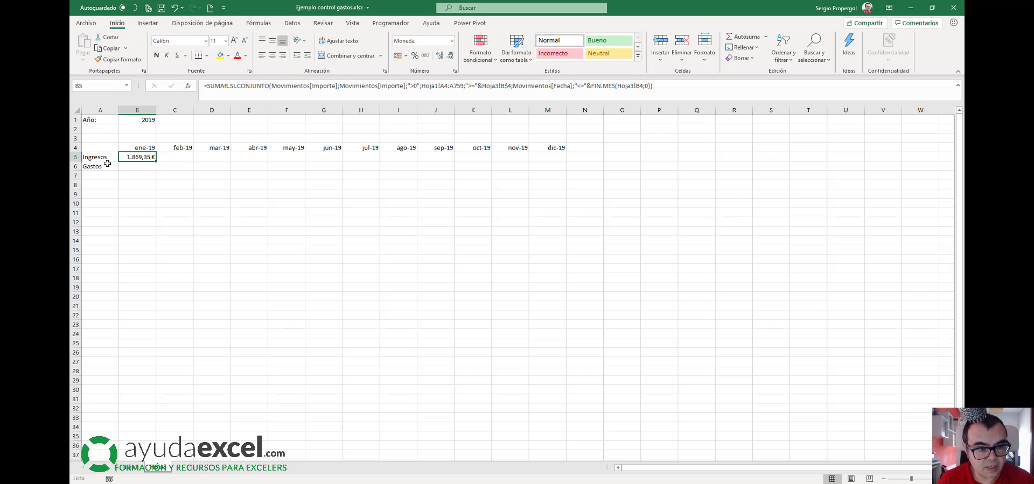
{"action": "left_click_drag", "start_coordinate": [156, 161], "coordinate": [188, 159]}
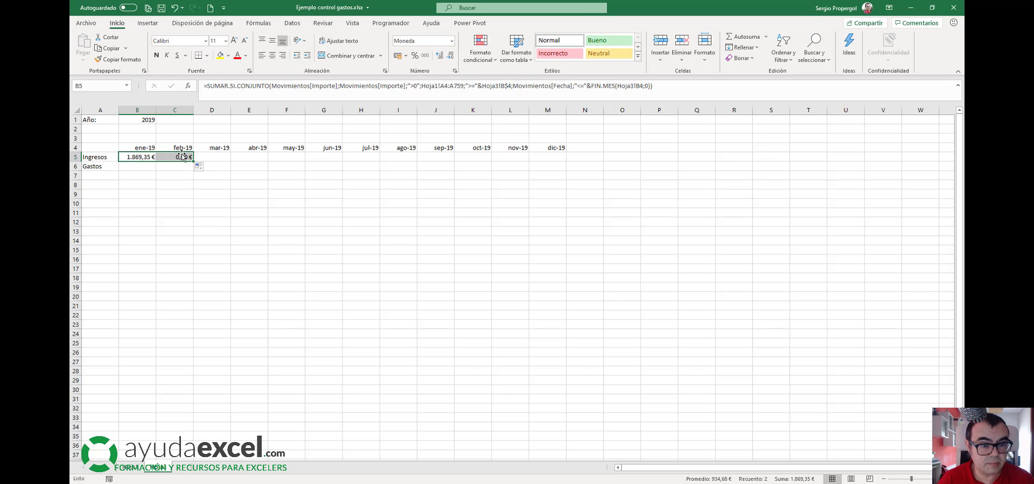
{"action": "left_click", "coordinate": [175, 157]}
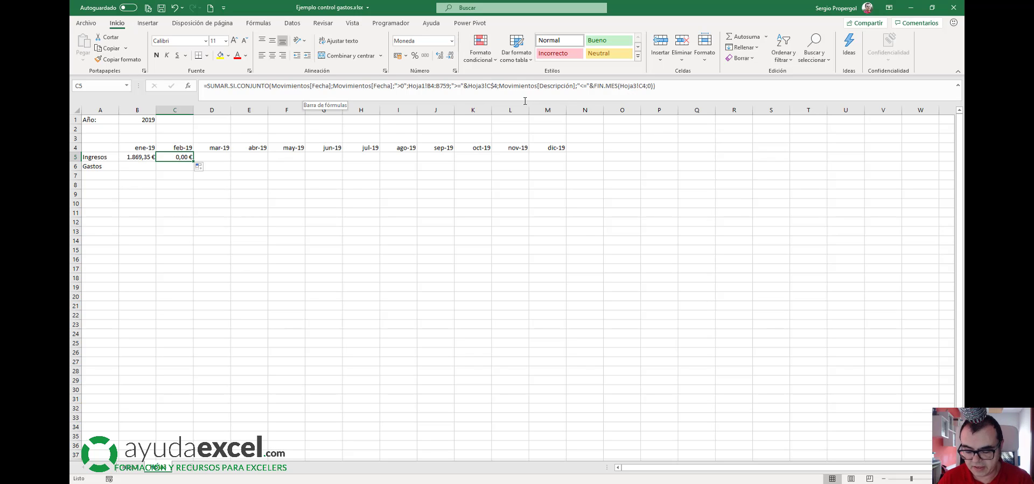
{"action": "key", "text": "Delete"}
Select the January income cell B5 and examine the Importe column references in its formula.
{"action": "left_click", "coordinate": [135, 158]}
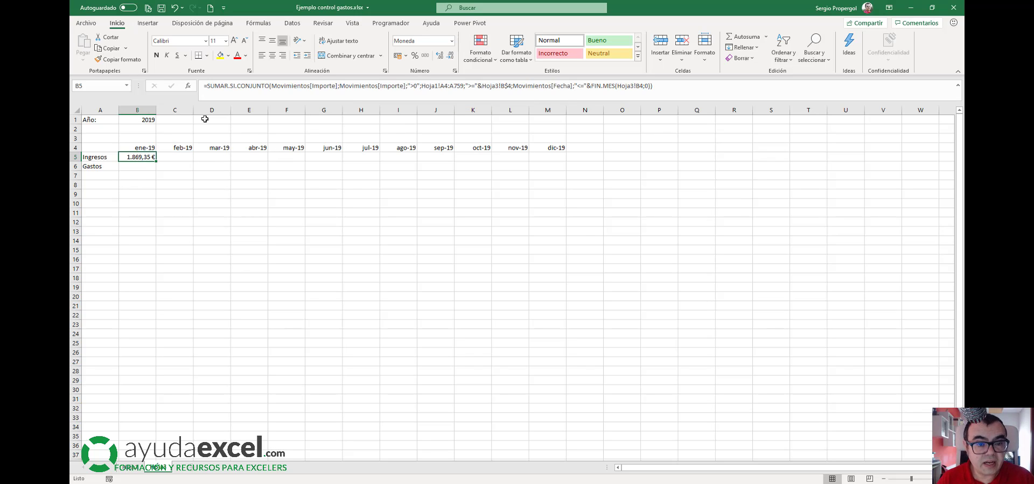
{"action": "left_click", "coordinate": [281, 86]}
{"action": "left_click_drag", "start_coordinate": [288, 85], "coordinate": [354, 86]}
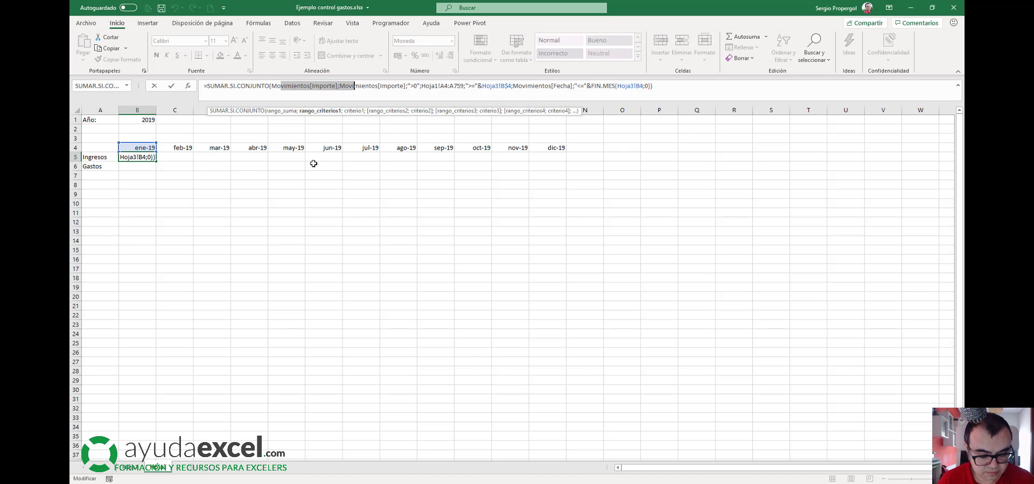
{"action": "key", "text": "Escape"}
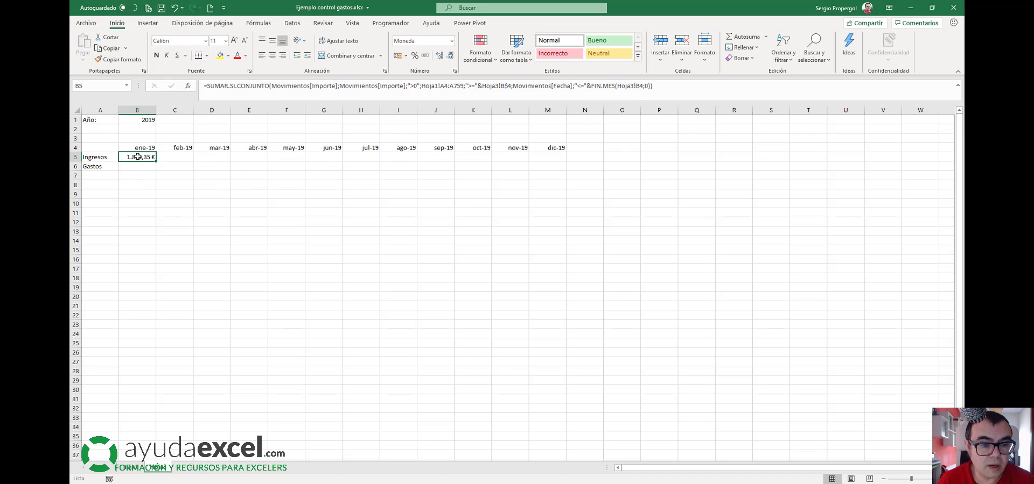
In the B5 formula's sum range, insert [importe]: before the existing [Importe] column reference.
{"action": "left_click", "coordinate": [309, 87]}
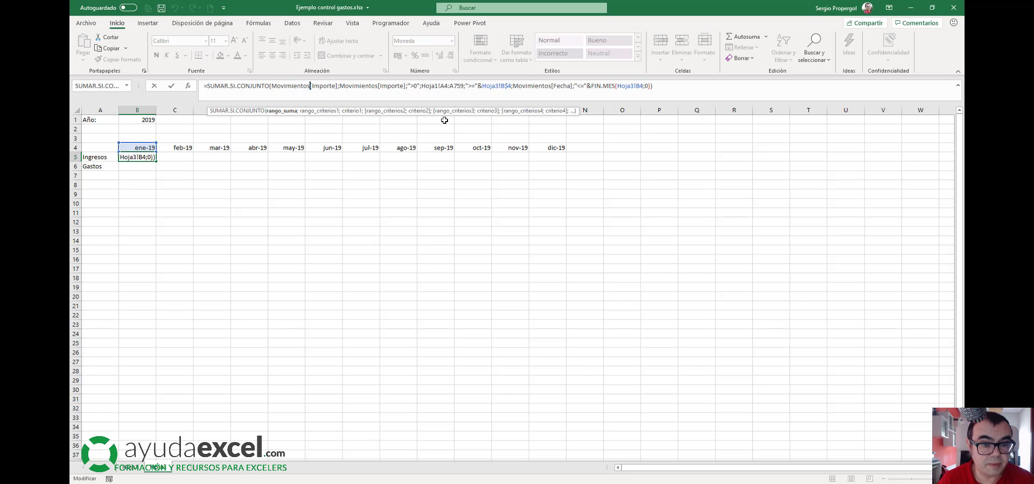
{"action": "type", "text": "["}
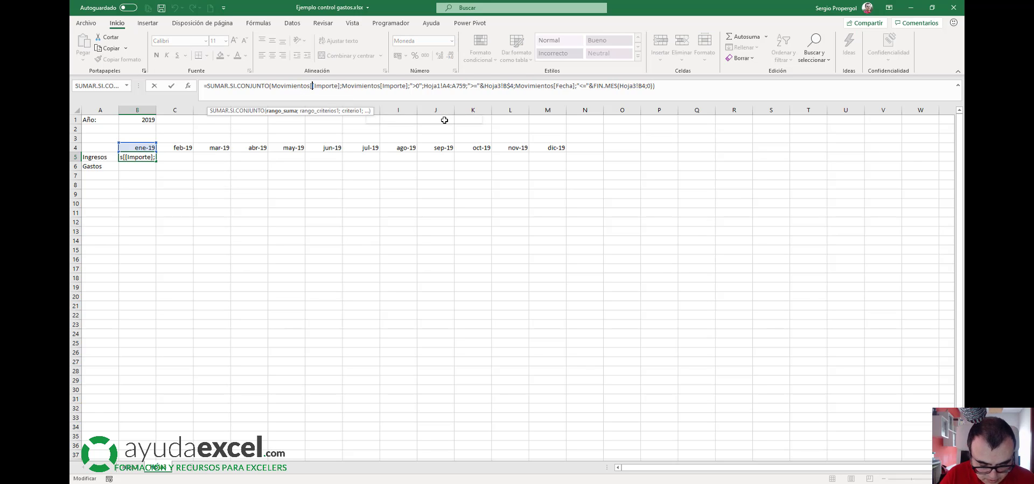
{"action": "type", "text": "importe"}
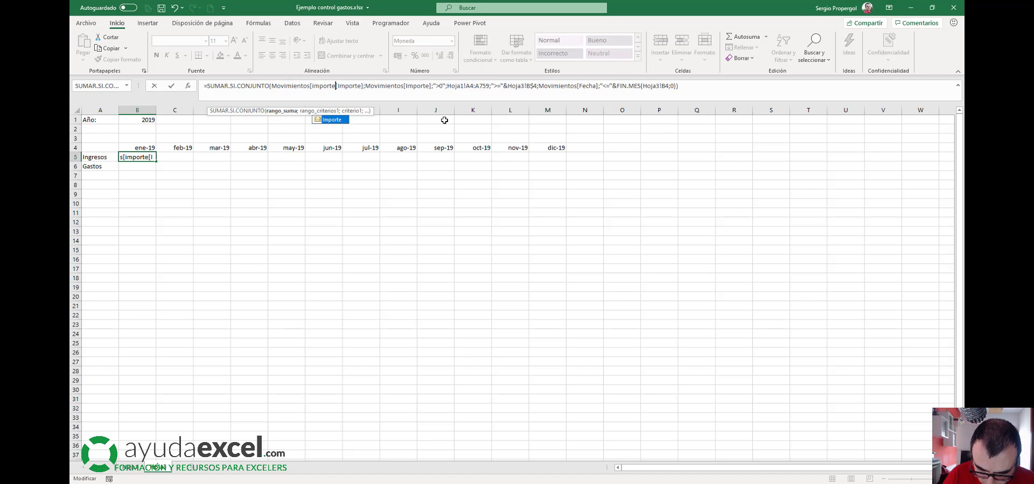
{"action": "type", "text": "];"}
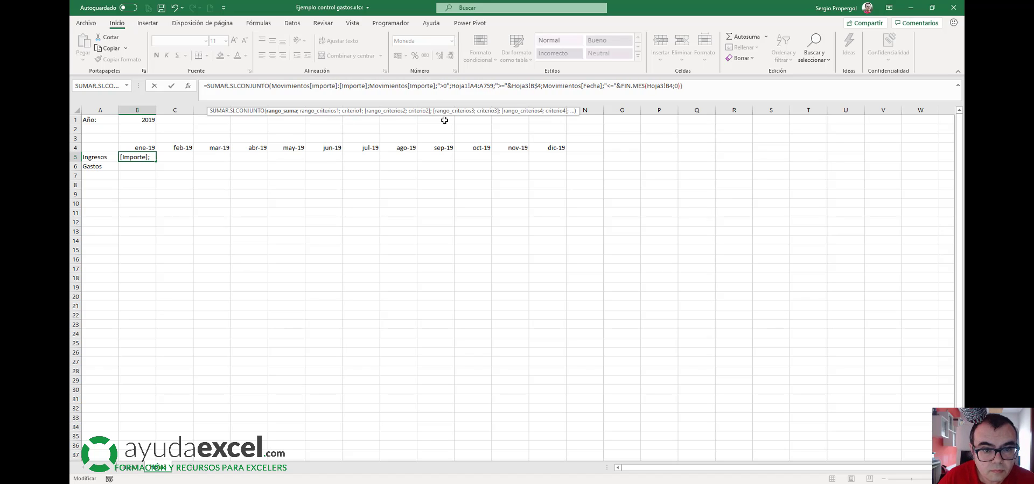
Enclose the sum range's column pair in outer brackets so it reads Movimientos[[importe]:[Importe]].
{"action": "key", "text": "Left"}
{"action": "key", "text": "Left"}
{"action": "key", "text": "Left"}
{"action": "key", "text": "Left"}
{"action": "key", "text": "Left"}
{"action": "key", "text": "Left"}
{"action": "key", "text": "Left"}
{"action": "key", "text": "Left"}
{"action": "key", "text": "Left"}
{"action": "key", "text": "Left"}
{"action": "key", "text": "Left"}
{"action": "key", "text": "Left"}
{"action": "key", "text": "Left"}
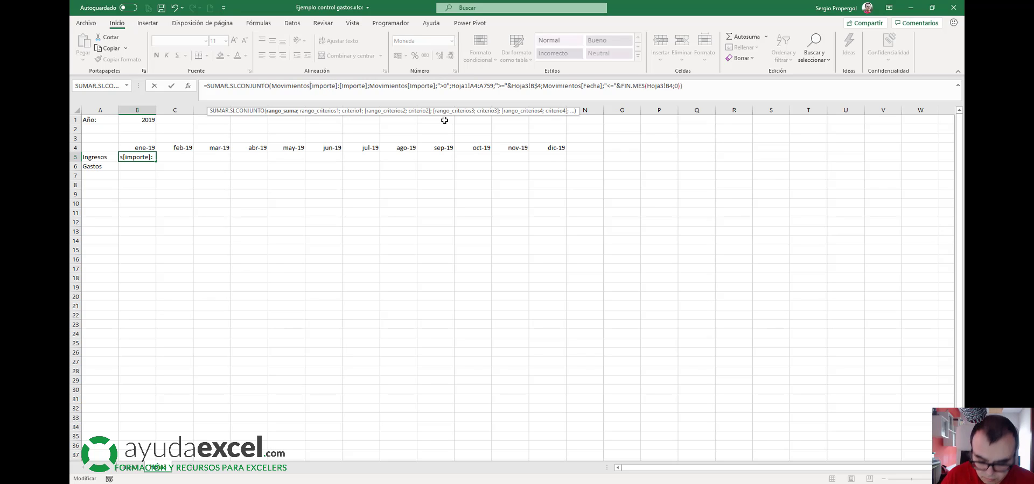
{"action": "type", "text": "["}
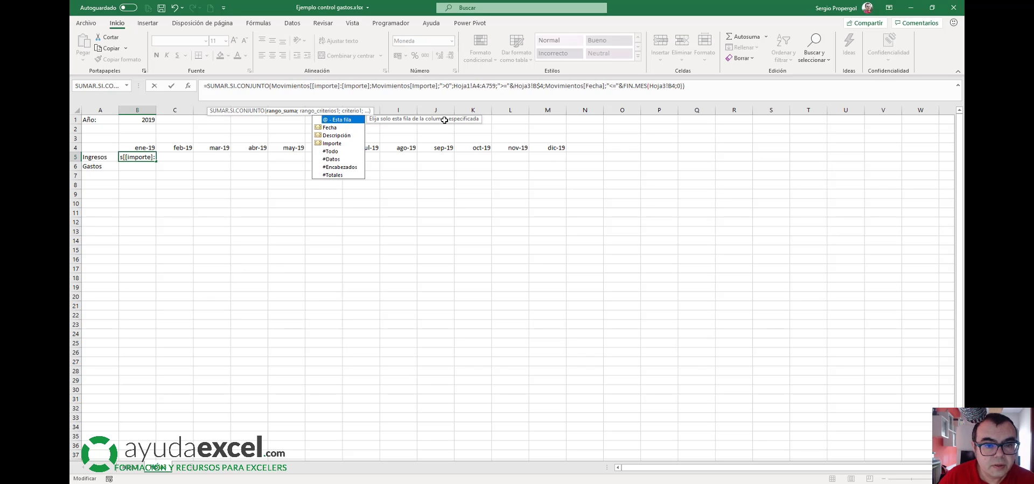
{"action": "key", "text": "Right"}
{"action": "key", "text": "Right"}
{"action": "key", "text": "Right"}
{"action": "key", "text": "Right"}
{"action": "key", "text": "Right"}
{"action": "key", "text": "Right"}
{"action": "key", "text": "Right"}
{"action": "key", "text": "Right"}
{"action": "key", "text": "Right"}
{"action": "key", "text": "Right"}
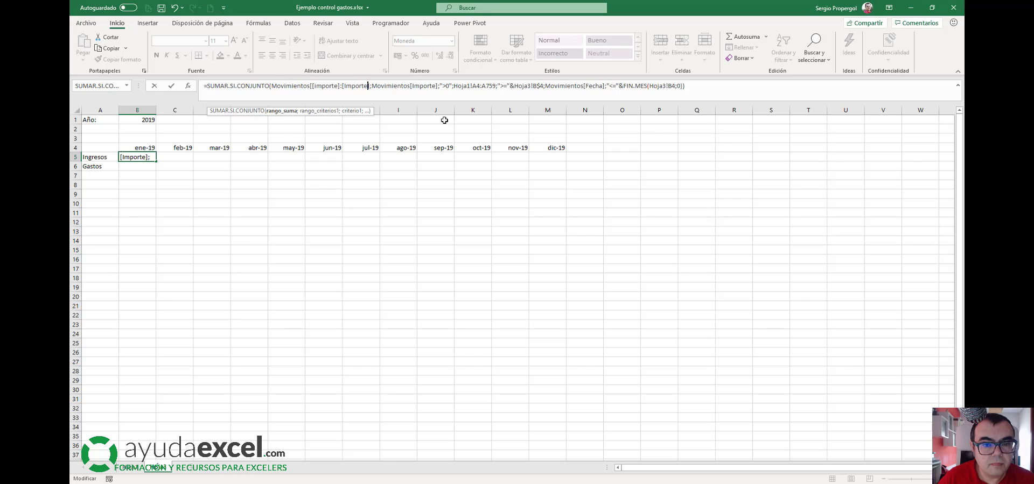
{"action": "type", "text": "]]"}
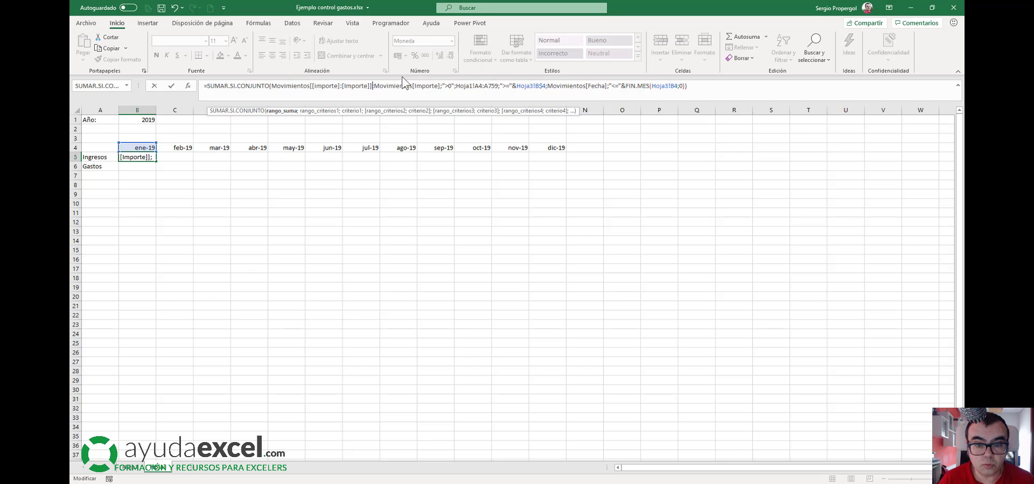
{"action": "type", "text": ";"}
Rewrite the first criteria range as the fixed column range Movimientos[[Importe]:[Importe]].
{"action": "left_click", "coordinate": [412, 85]}
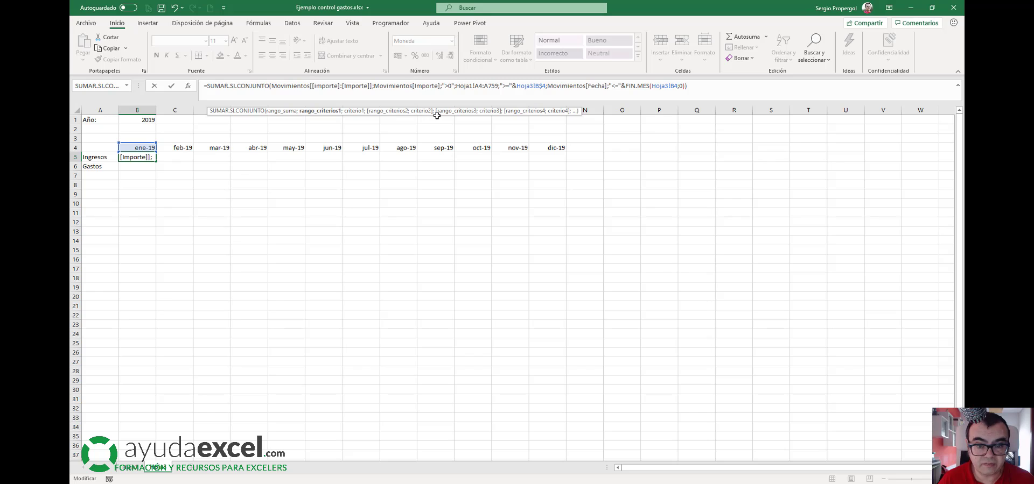
{"action": "type", "text": "["}
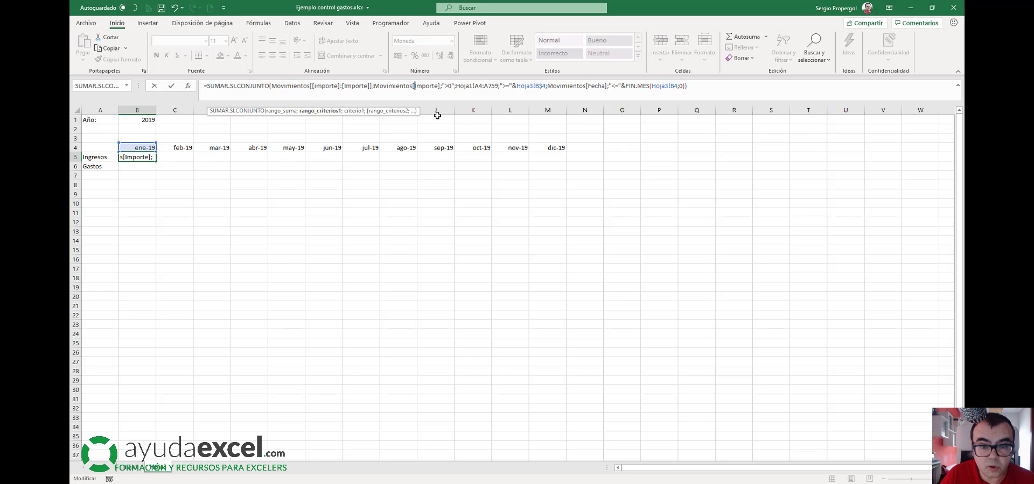
{"action": "type", "text": "[["}
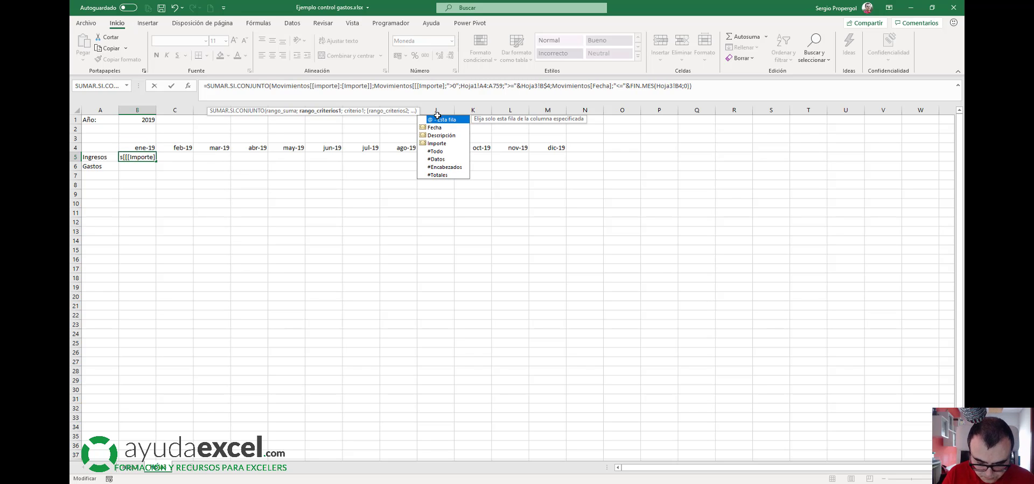
{"action": "key", "text": "BackSpace"}
{"action": "type", "text": "im"}
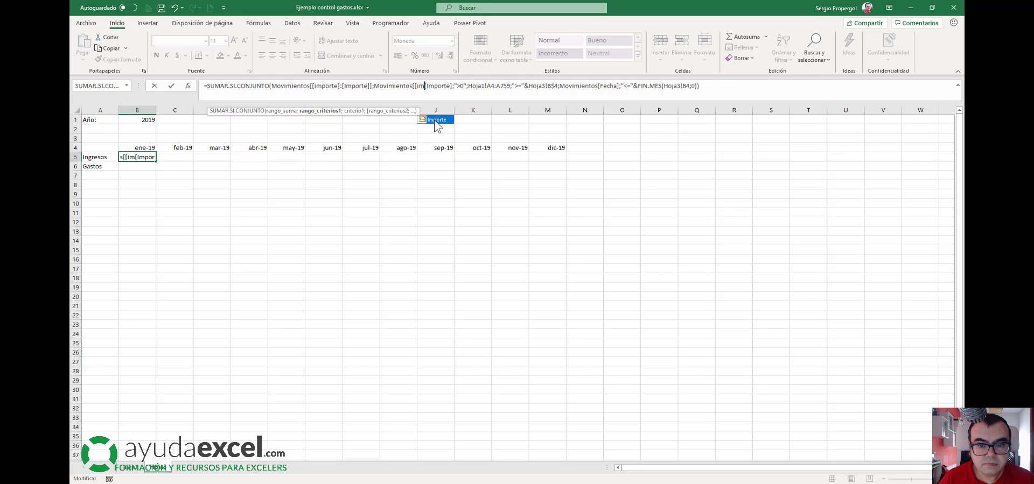
{"action": "double_click", "coordinate": [436, 120]}
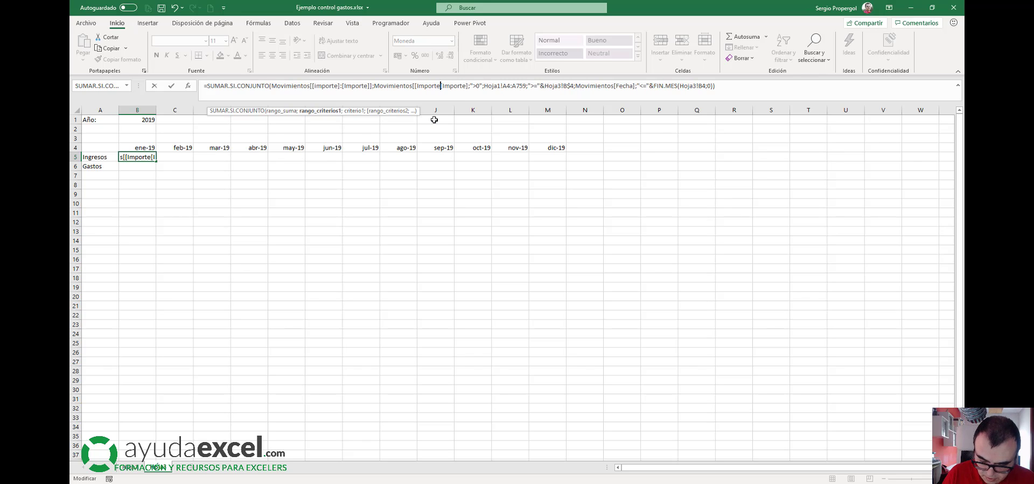
{"action": "type", "text": "]:["}
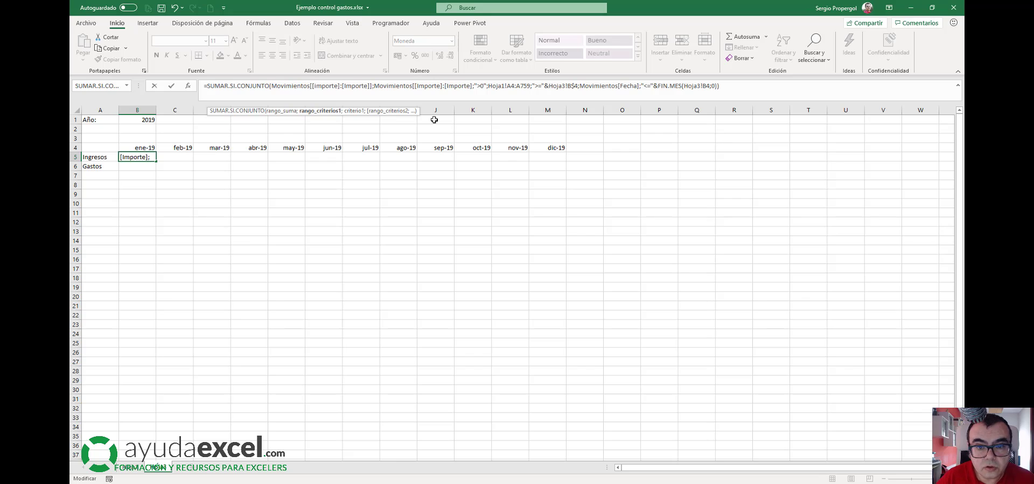
{"action": "key", "text": "Right"}
{"action": "key", "text": "Right"}
{"action": "key", "text": "Right"}
{"action": "key", "text": "Right"}
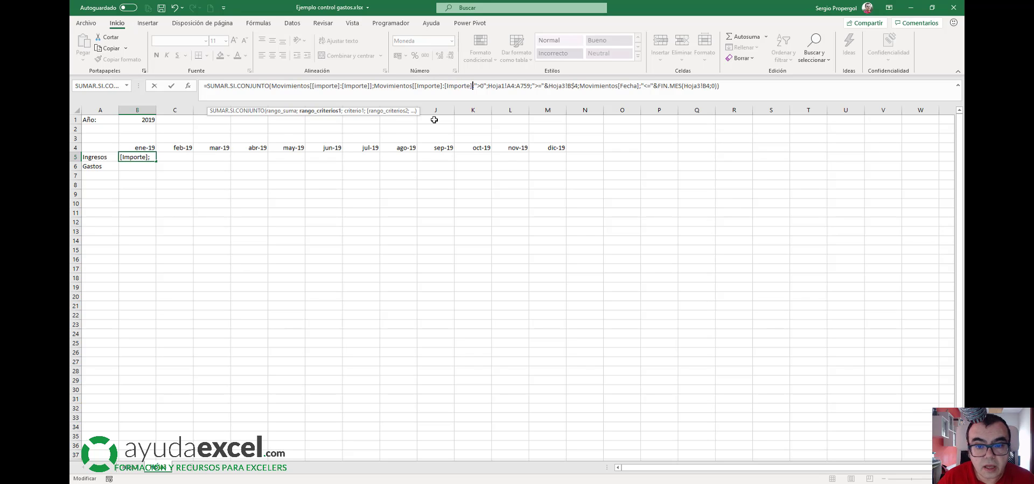
{"action": "type", "text": "]"}
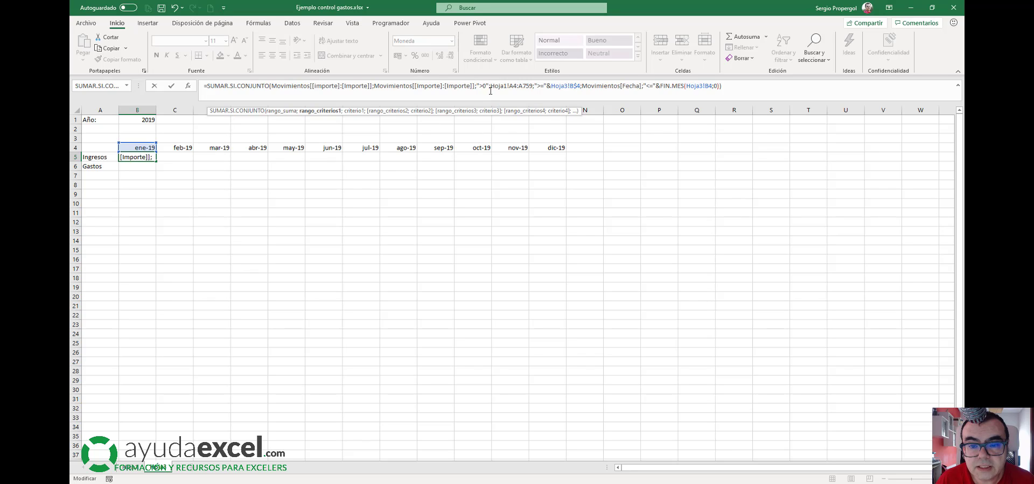
Replace the second criteria range Hoja1!A4:A759 with the full Fecha column of the Movimientos table.
{"action": "left_click", "coordinate": [517, 86]}
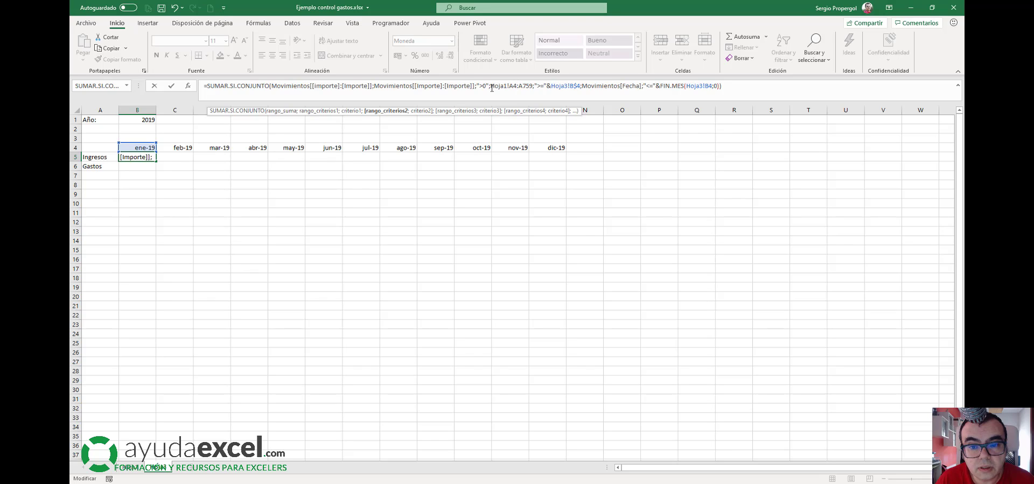
{"action": "left_click_drag", "start_coordinate": [490, 88], "coordinate": [531, 90]}
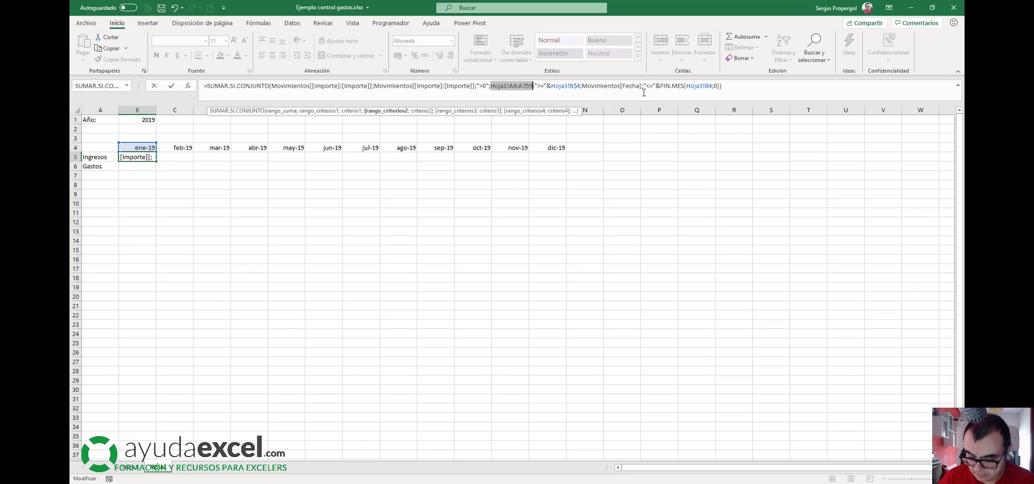
{"action": "key", "text": "Delete"}
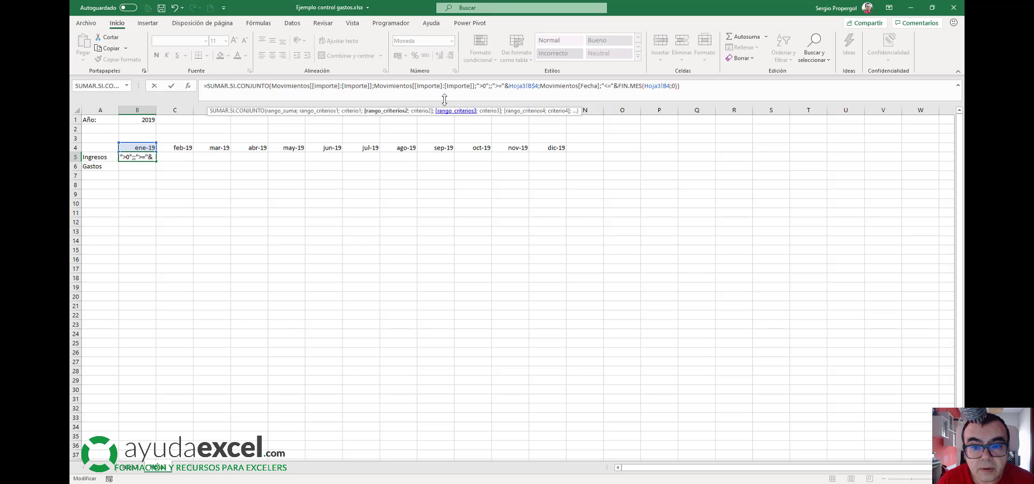
{"action": "left_click", "coordinate": [141, 469]}
{"action": "left_click", "coordinate": [96, 316]}
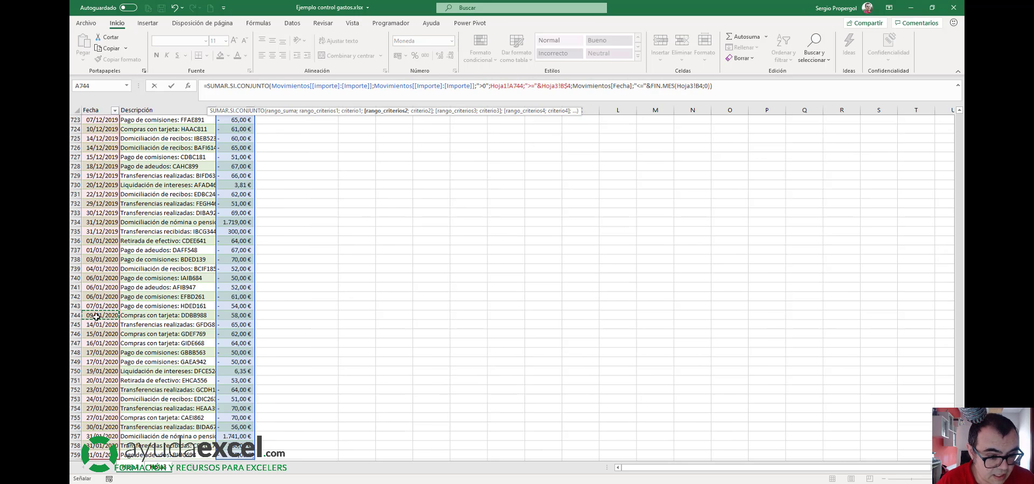
{"action": "key", "text": "ctrl+Up"}
{"action": "key", "text": "Down"}
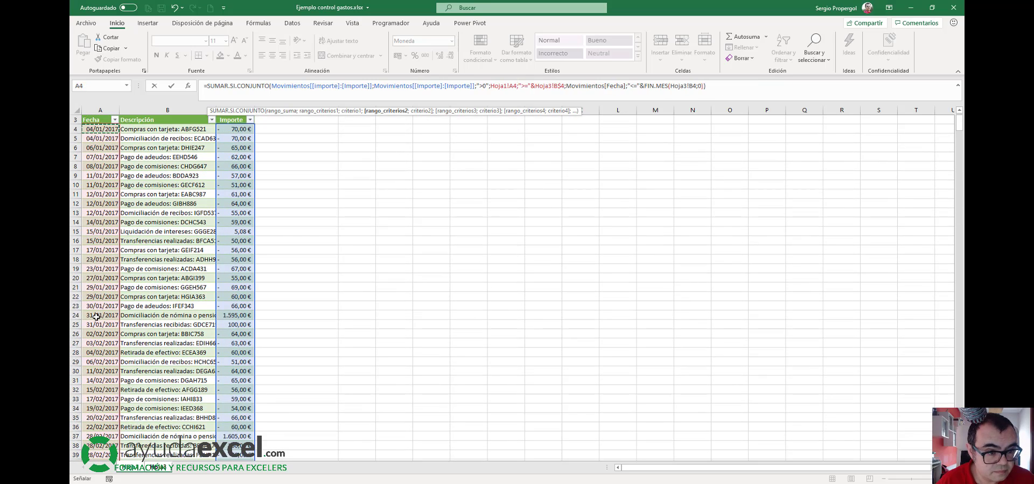
{"action": "key", "text": "ctrl+shift+Down"}
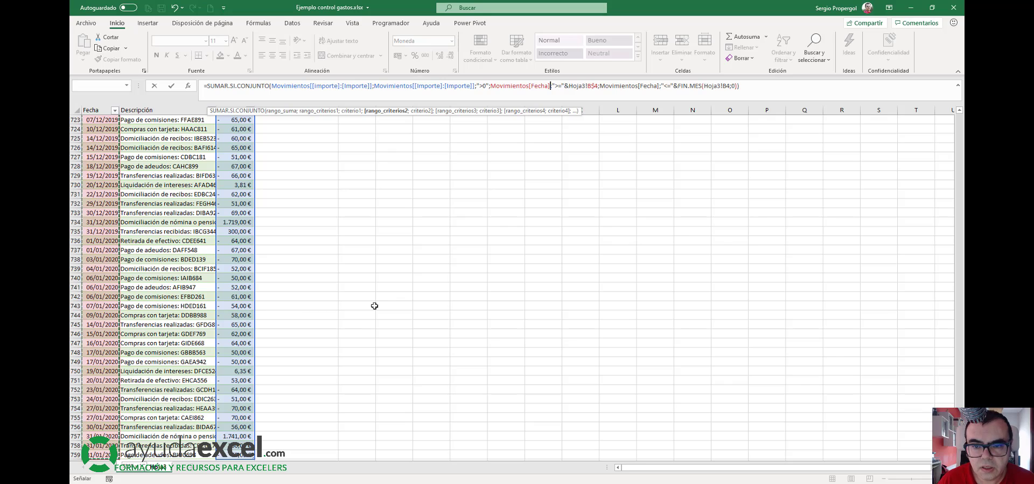
Rewrite the second criteria range as the fixed column range Movimientos[[fecha]:[Fecha]].
{"action": "left_click", "coordinate": [529, 85]}
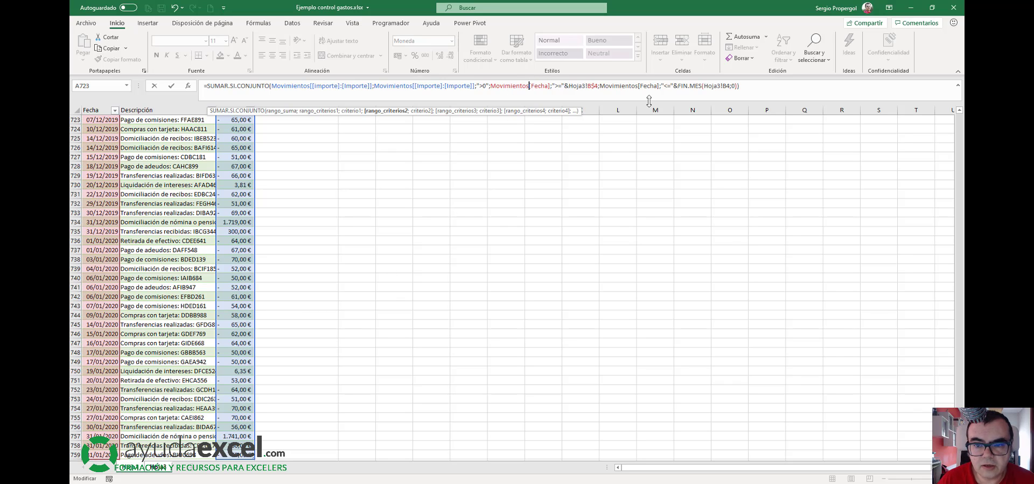
{"action": "type", "text": "["}
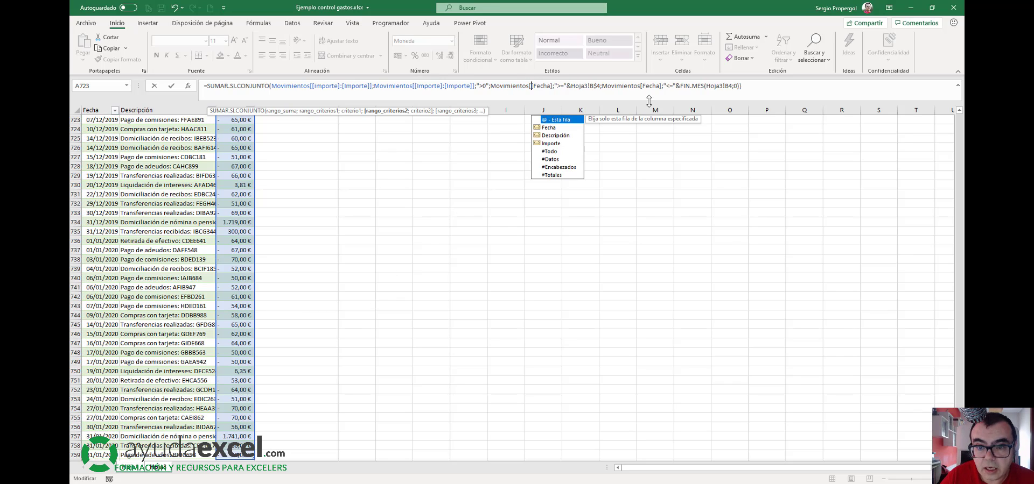
{"action": "type", "text": "fecha"}
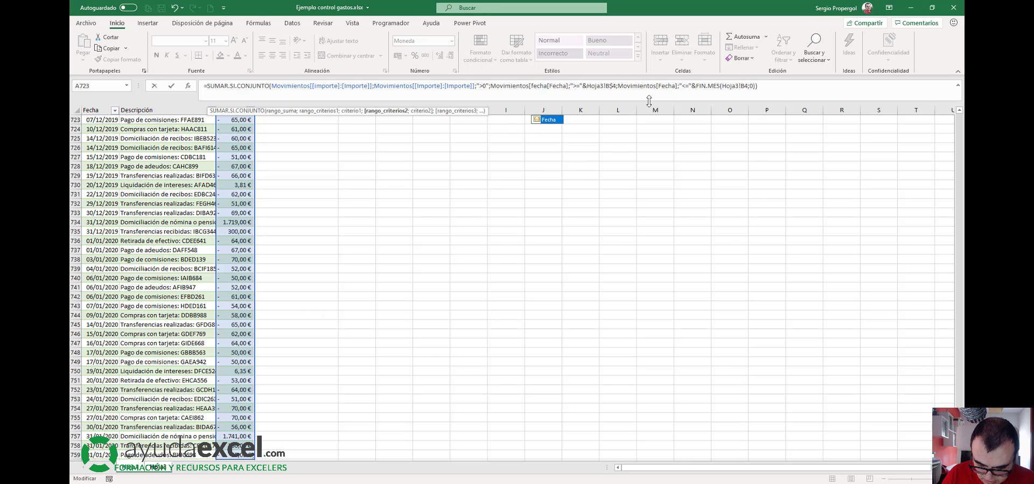
{"action": "type", "text": "]"}
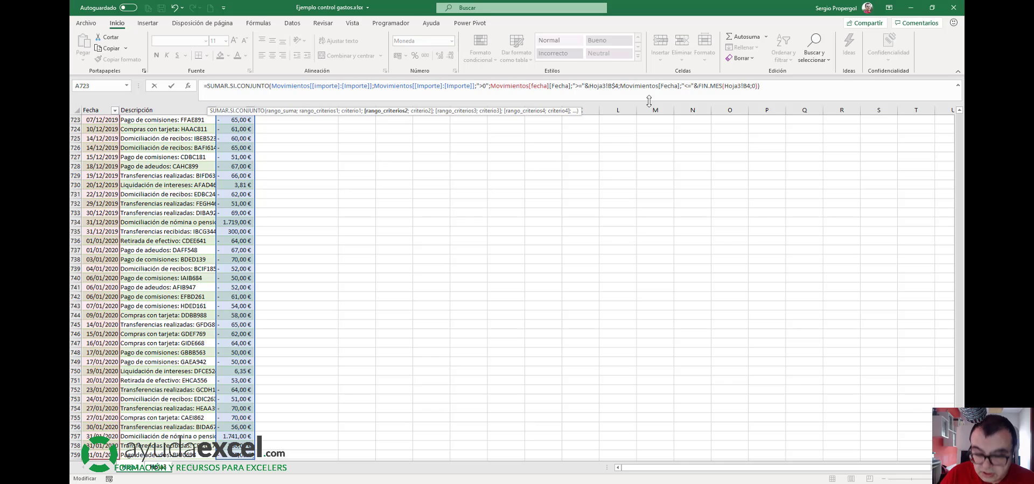
{"action": "type", "text": ":"}
{"action": "key", "text": "Left"}
{"action": "key", "text": "Left"}
{"action": "key", "text": "Left"}
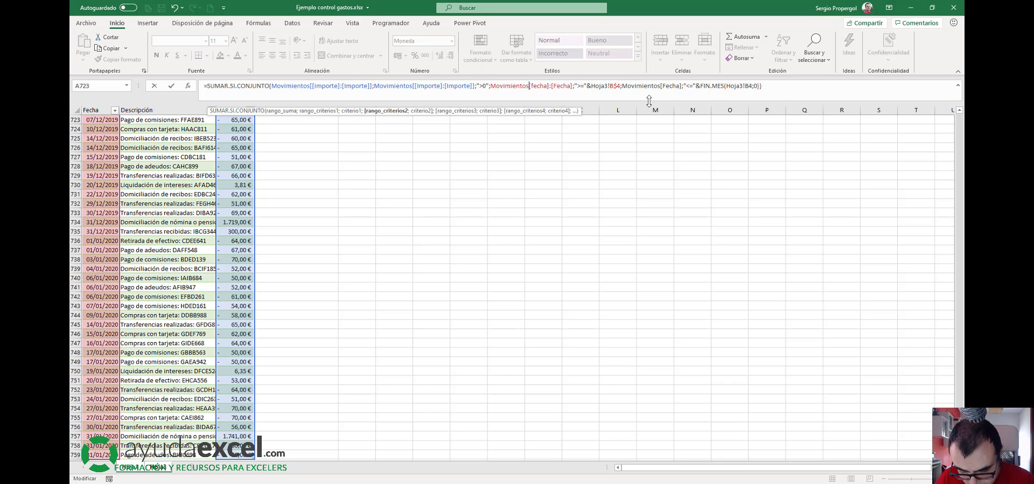
{"action": "type", "text": "["}
{"action": "key", "text": "Right"}
{"action": "key", "text": "Right"}
{"action": "key", "text": "Right"}
{"action": "key", "text": "Right"}
{"action": "key", "text": "Right"}
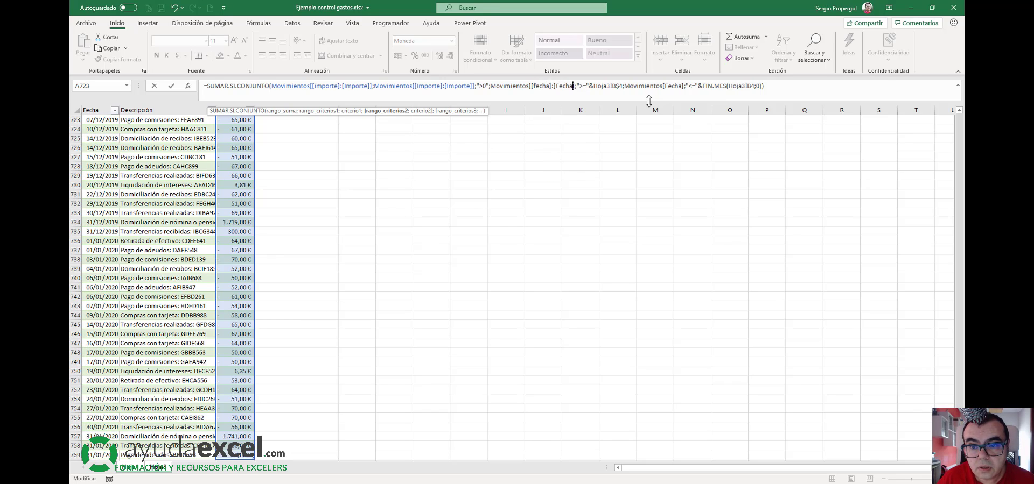
{"action": "type", "text": "]"}
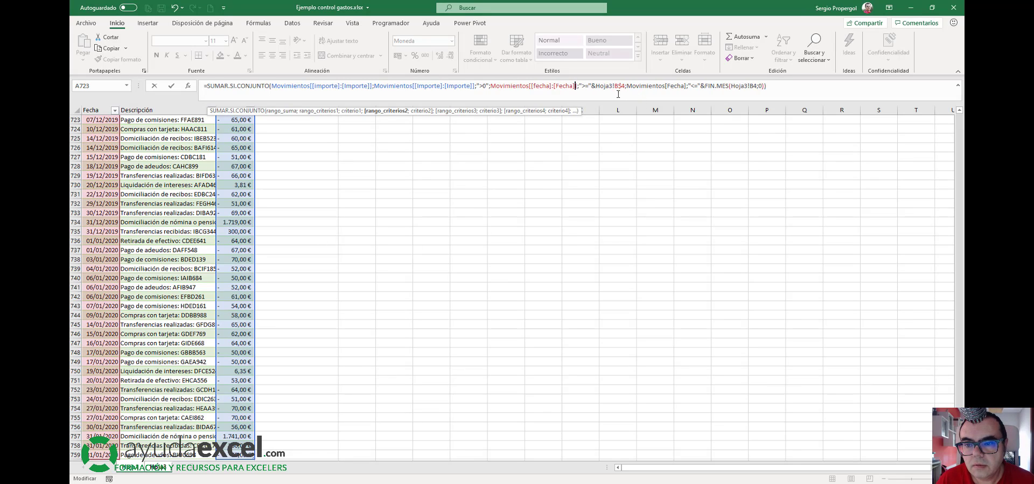
Rewrite the third criteria range as the fixed column range Movimientos[[fecha]:[Fecha]].
{"action": "left_click", "coordinate": [665, 85]}
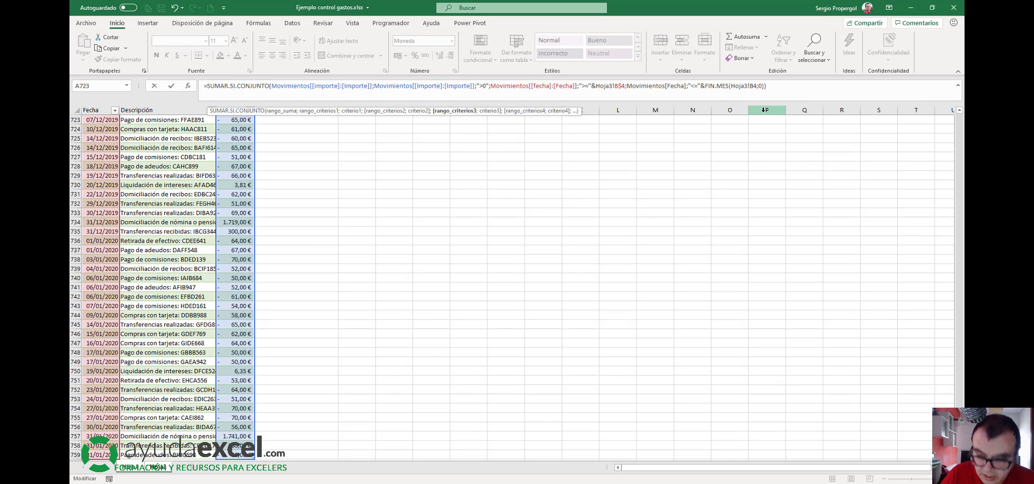
{"action": "type", "text": "[fecha"}
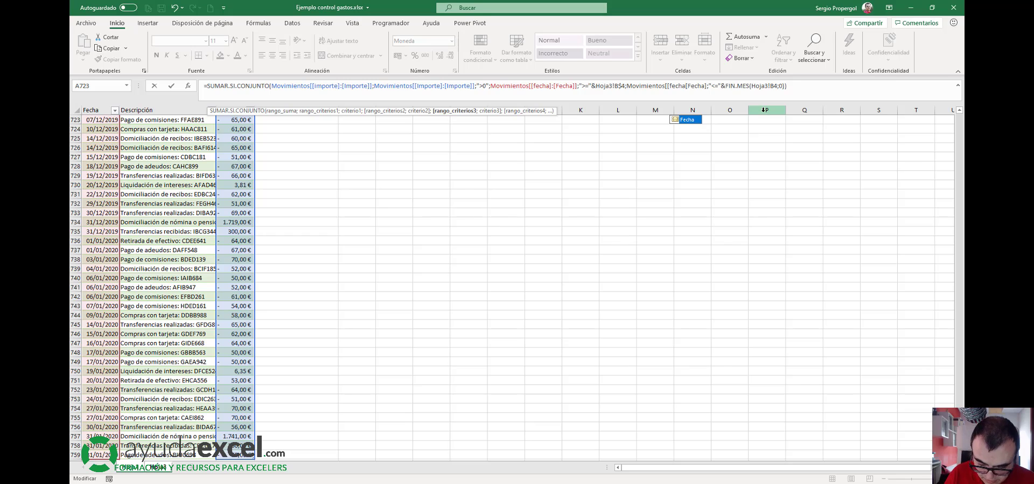
{"action": "type", "text": "]:"}
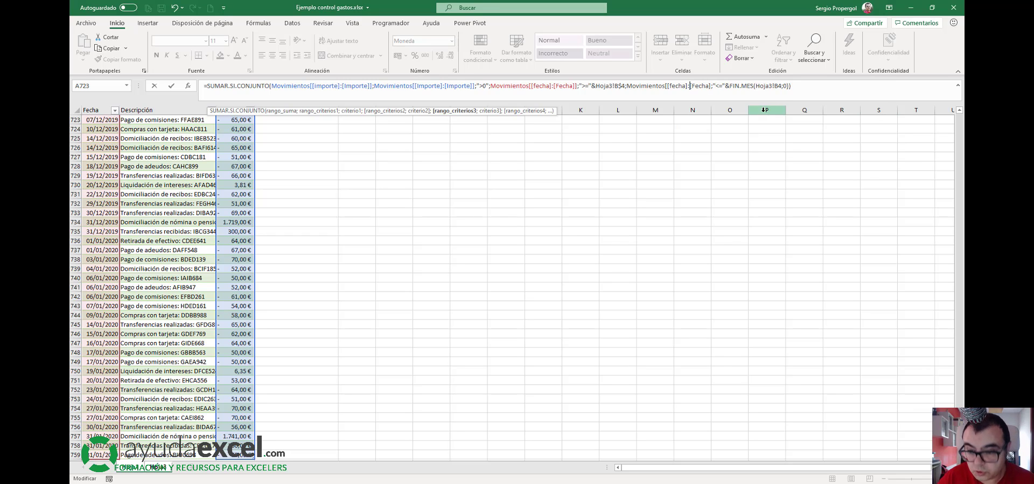
{"action": "key", "text": "Right"}
{"action": "key", "text": "Right"}
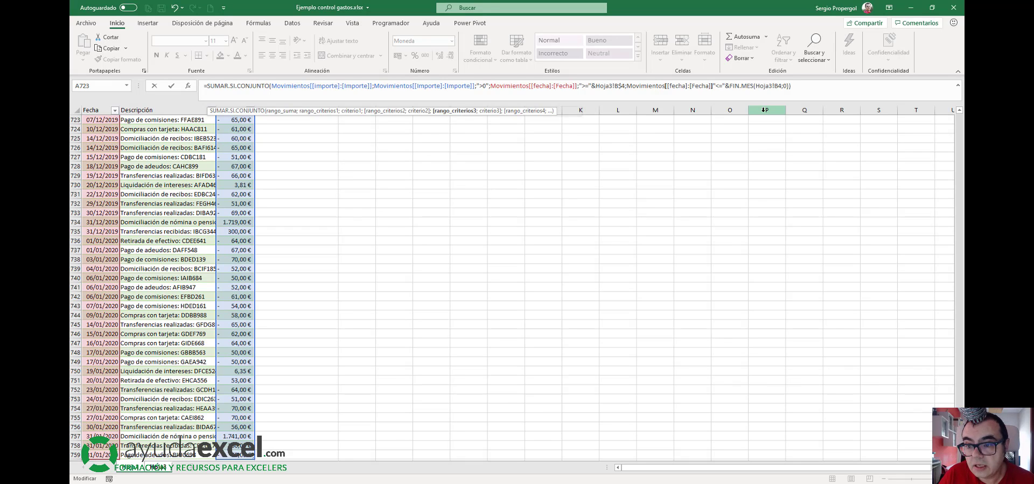
{"action": "type", "text": "];"}
{"action": "key", "text": "Right"}
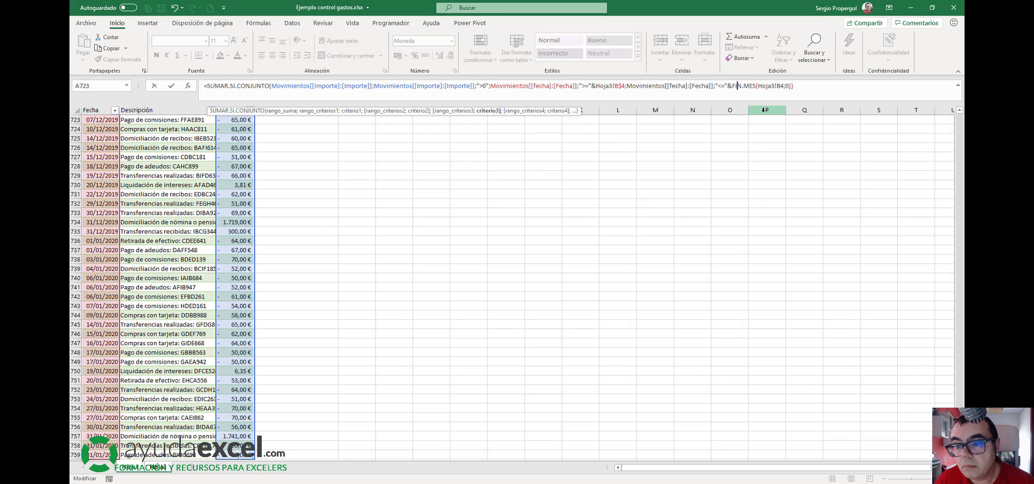
Return to the yearly summary sheet and commit the edited January Ingresos formula in B5.
{"action": "key", "text": "Right"}
{"action": "key", "text": "Right"}
{"action": "key", "text": "Right"}
{"action": "key", "text": "Right"}
{"action": "key", "text": "Right"}
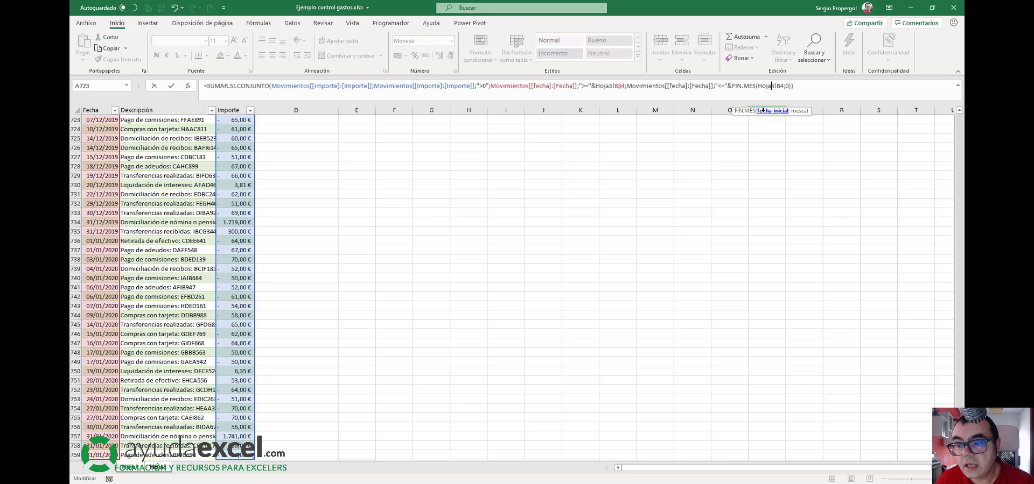
{"action": "key", "text": "Right"}
{"action": "key", "text": "Right"}
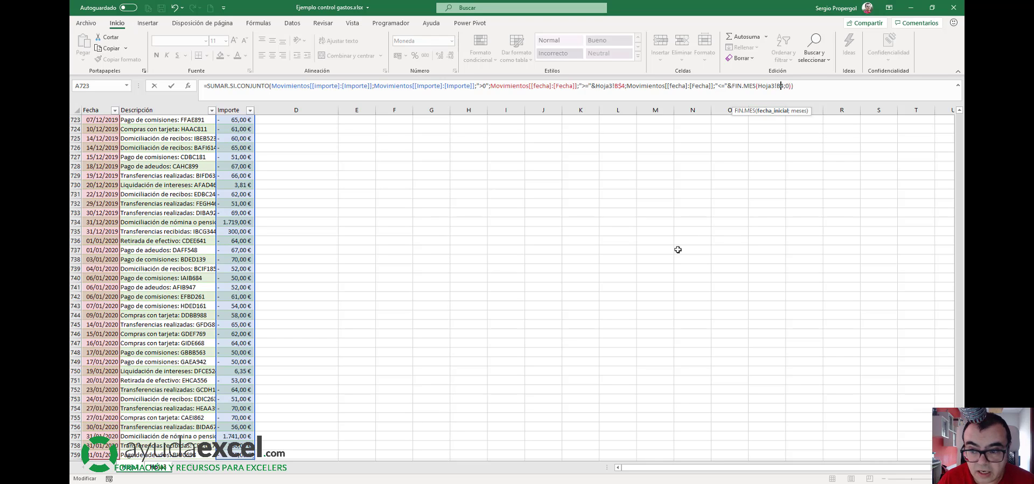
{"action": "left_click", "coordinate": [155, 473]}
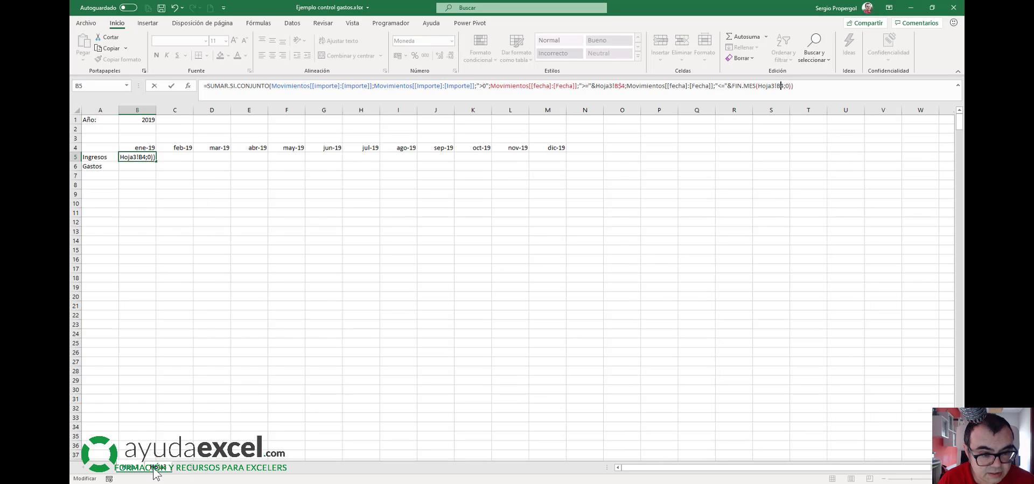
{"action": "key", "text": "ctrl+Return"}
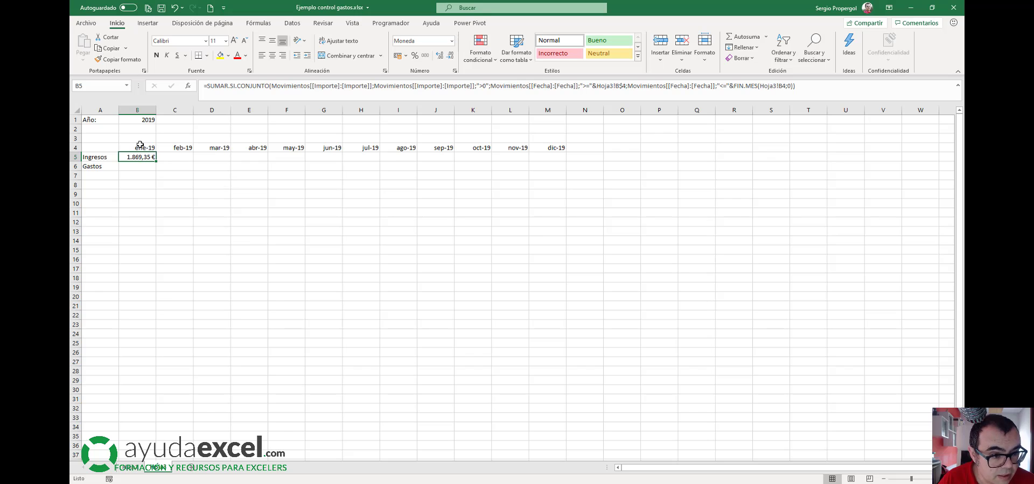
Fix the row of the date reference inside FIN.MES in B5 so it reads Hoja3!B$4.
{"action": "left_click", "coordinate": [776, 87]}
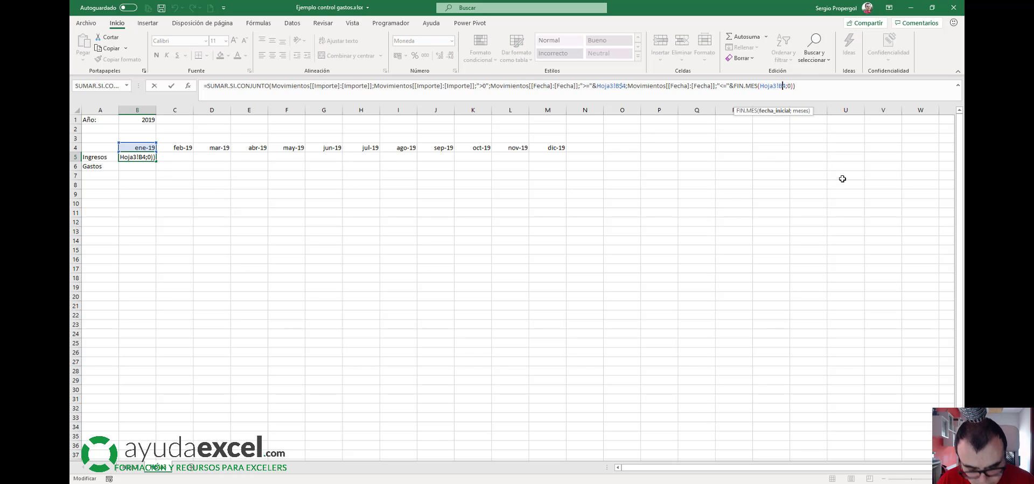
{"action": "key", "text": "F4"}
{"action": "key", "text": "F4"}
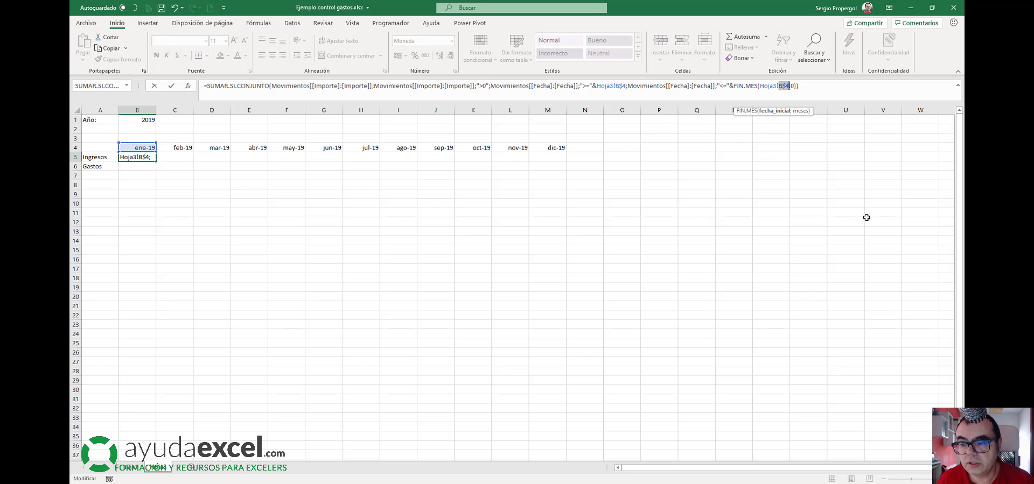
{"action": "key", "text": "Return"}
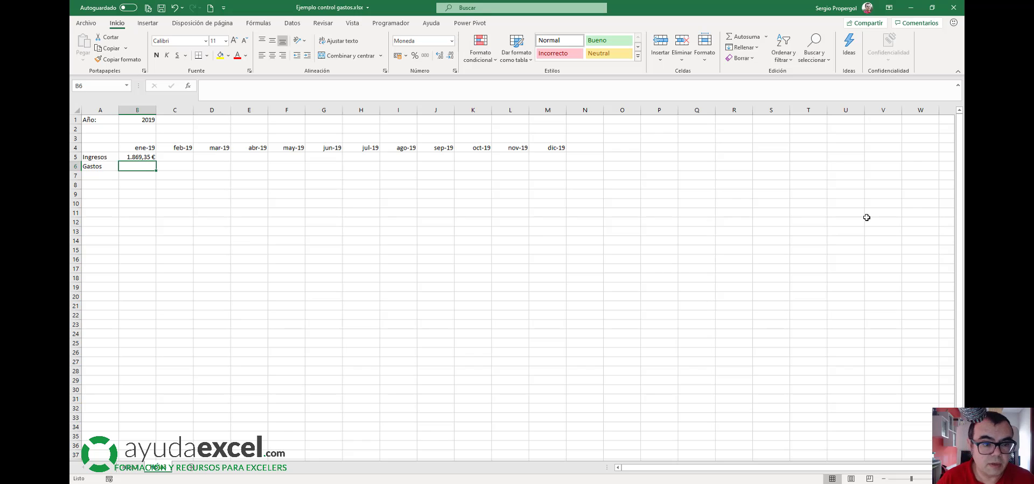
Fill the January Ingresos formula across from February to December, checking the references in C5 along the way.
{"action": "key", "text": "Up"}
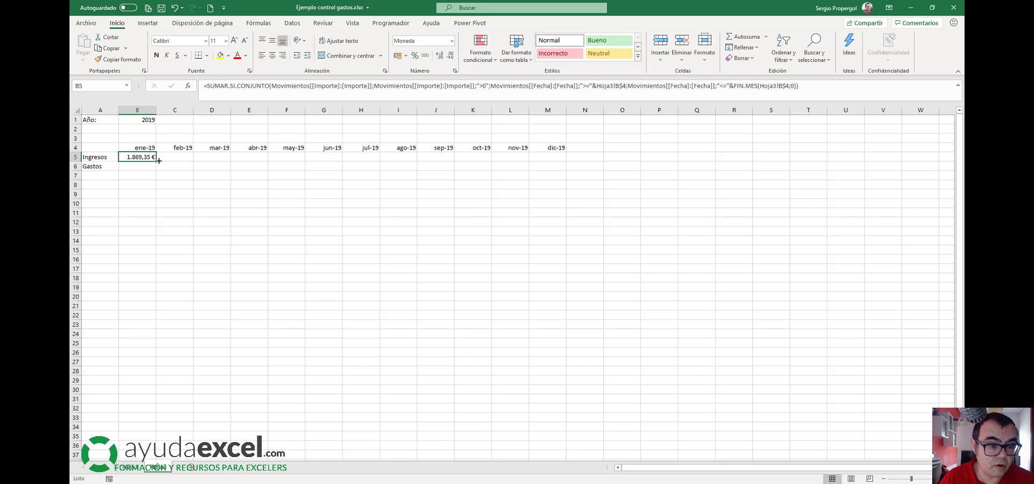
{"action": "left_click_drag", "start_coordinate": [157, 163], "coordinate": [186, 160]}
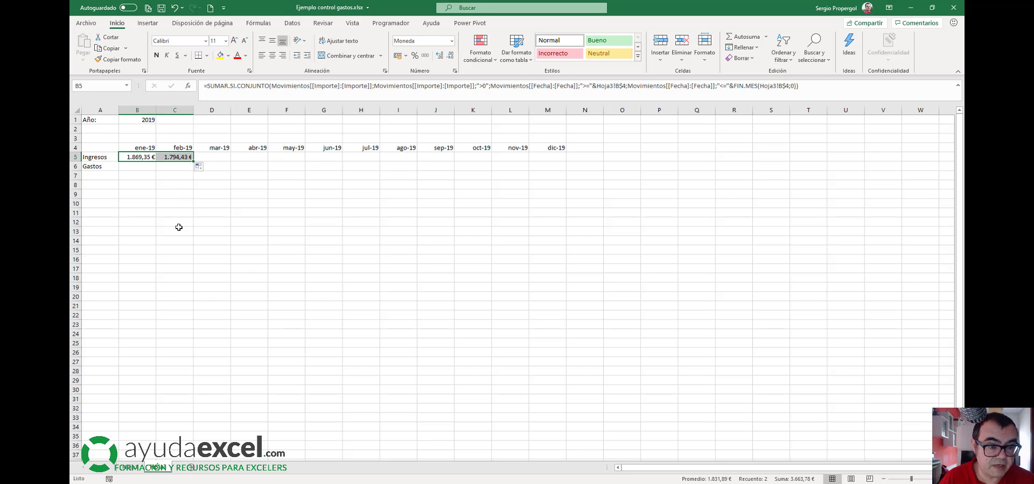
{"action": "left_click", "coordinate": [175, 158]}
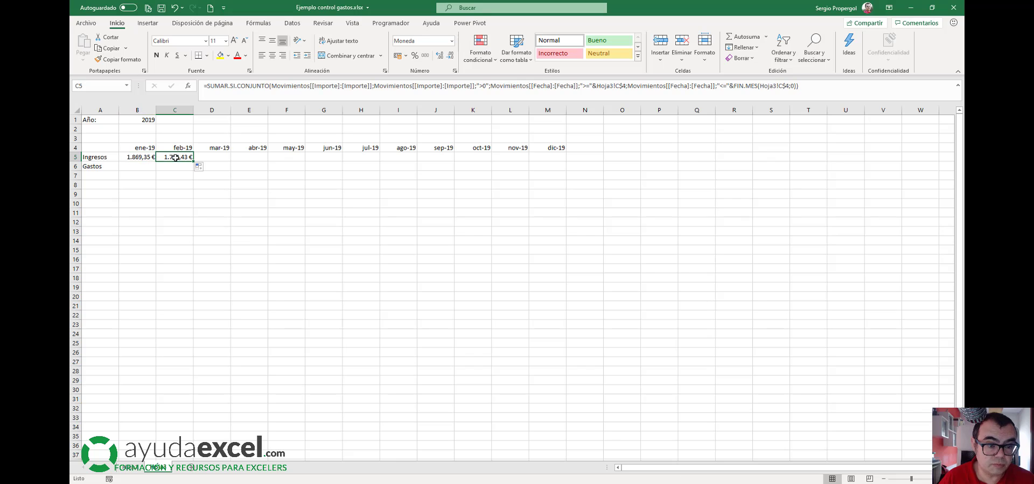
{"action": "left_click", "coordinate": [287, 97]}
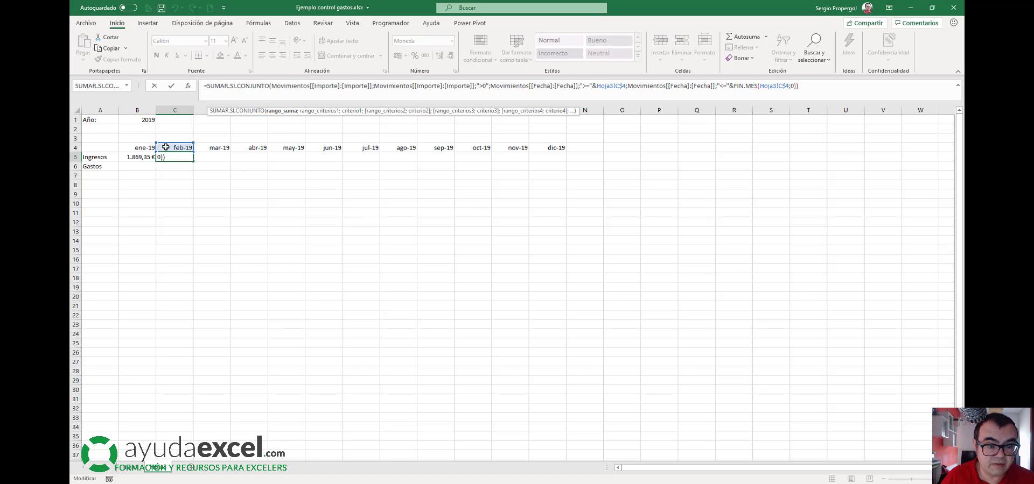
{"action": "key", "text": "ctrl+Return"}
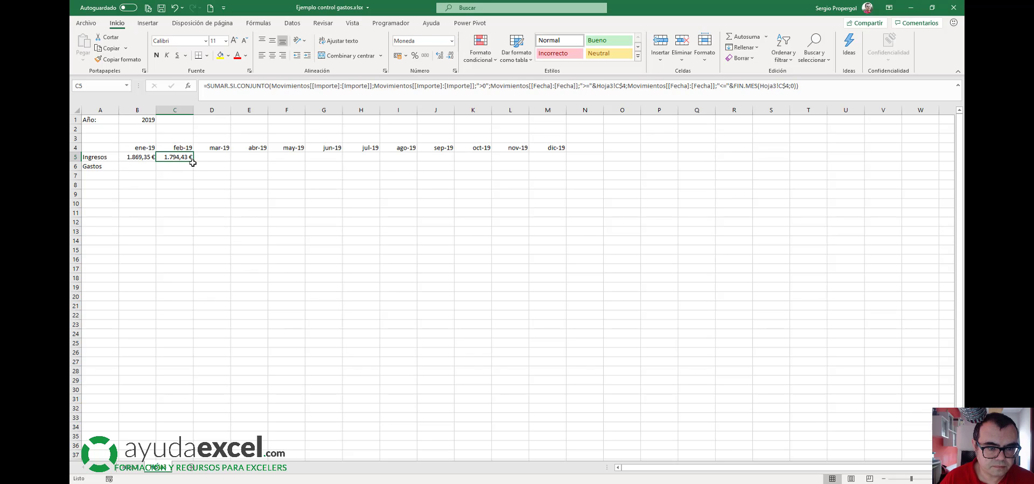
{"action": "left_click_drag", "start_coordinate": [192, 162], "coordinate": [560, 160]}
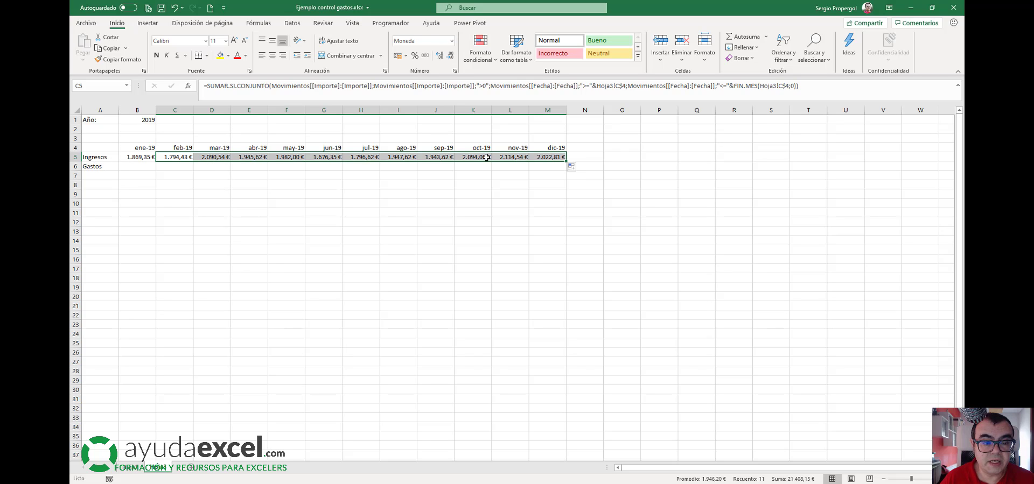
Copy the January Ingresos formula from B5 into the January Gastos cell B6.
{"action": "left_click", "coordinate": [139, 159]}
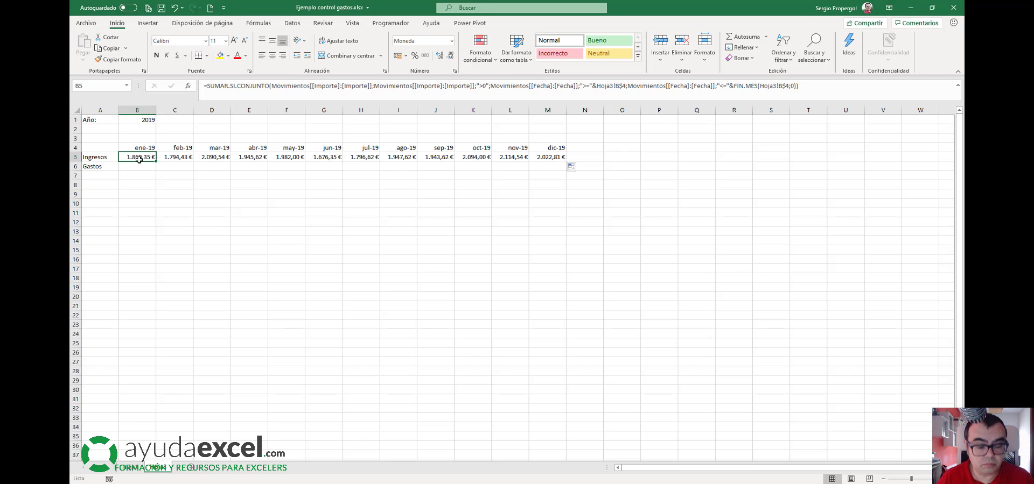
{"action": "key", "text": "ctrl+c"}
{"action": "key", "text": "Down"}
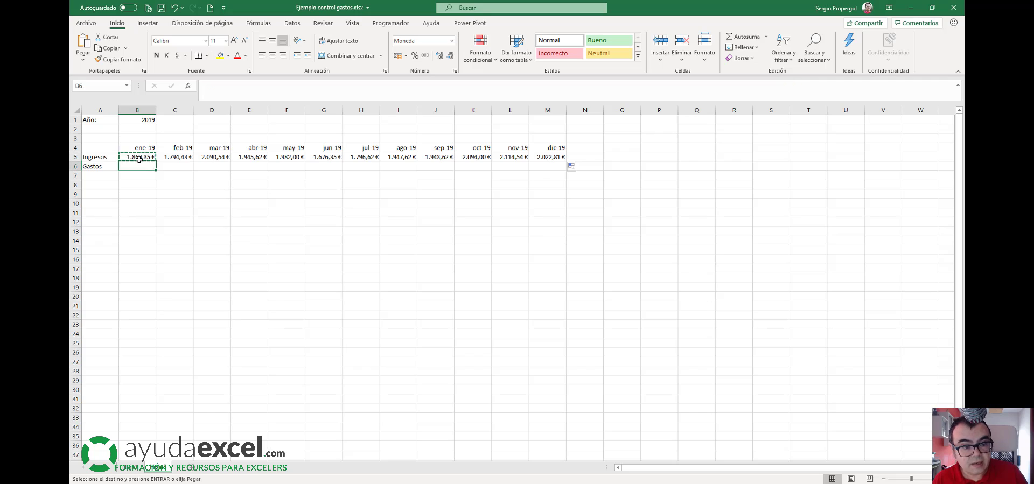
{"action": "key", "text": "ctrl+v"}
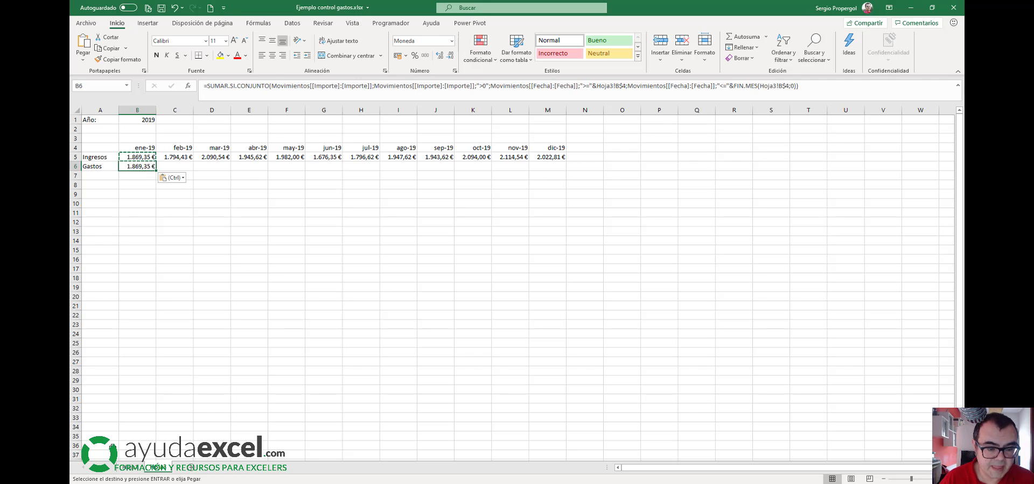
Change the amount criterion in the January Gastos formula to "<0" and fill it across to December.
{"action": "left_click", "coordinate": [129, 469]}
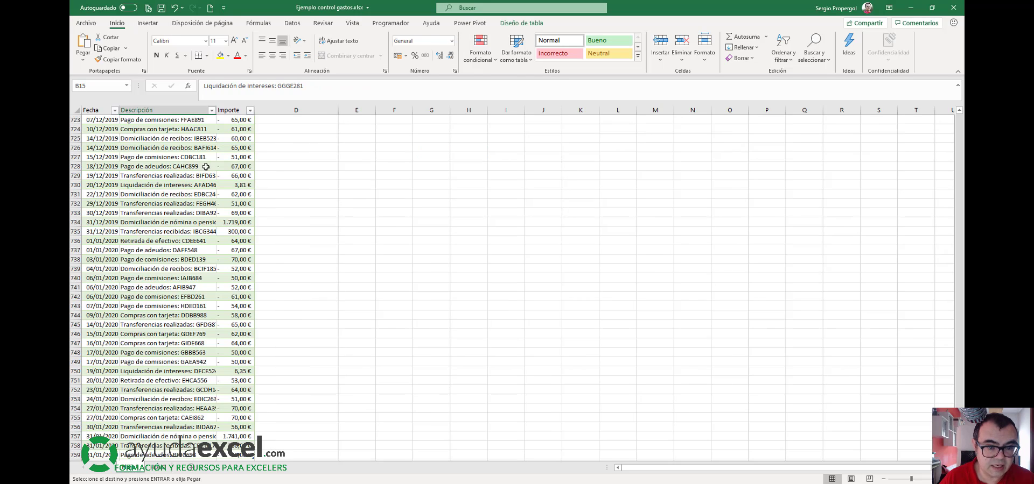
{"action": "left_click", "coordinate": [229, 140]}
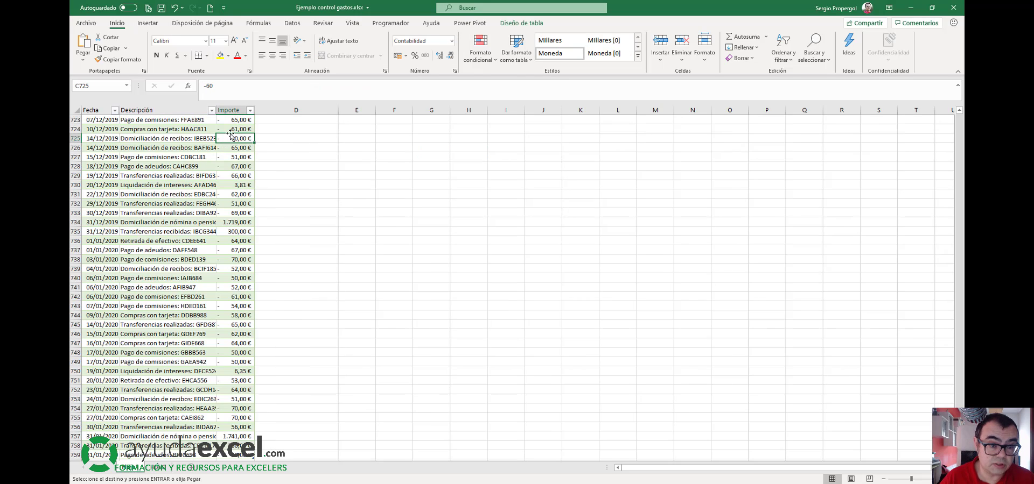
{"action": "left_click", "coordinate": [229, 129]}
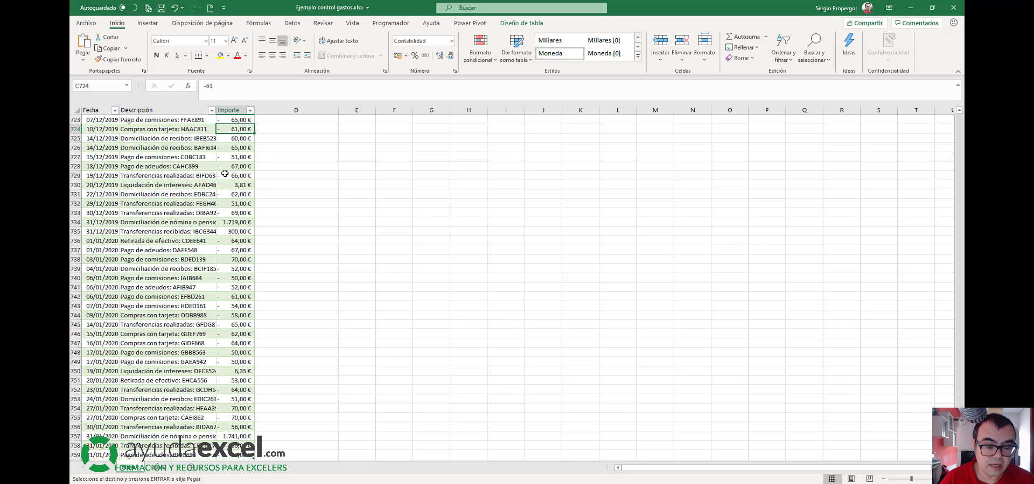
{"action": "left_click", "coordinate": [163, 470]}
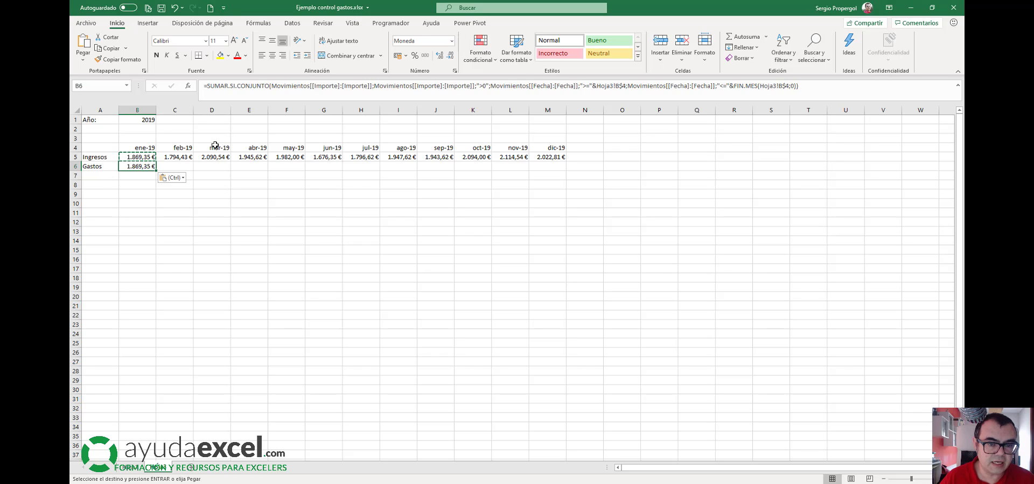
{"action": "left_click", "coordinate": [479, 86]}
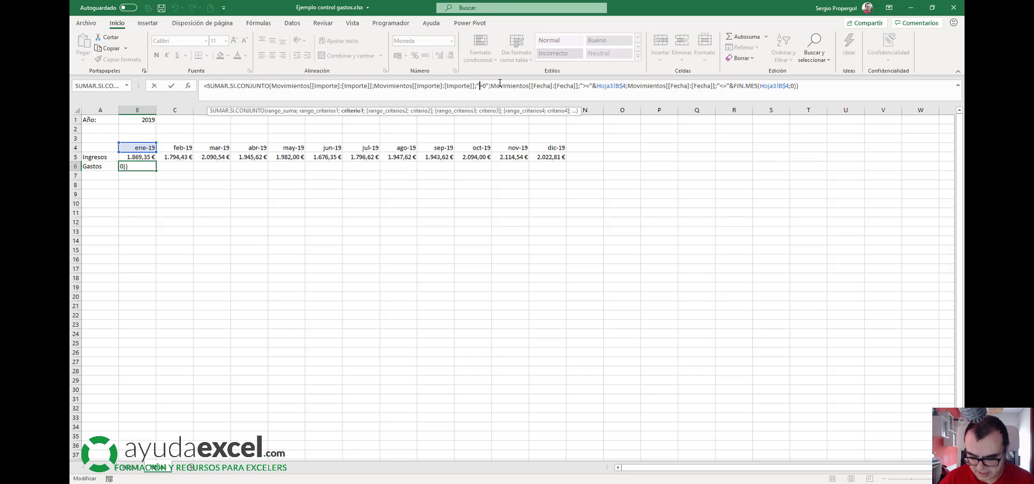
{"action": "key", "text": "Delete"}
{"action": "type", "text": "<"}
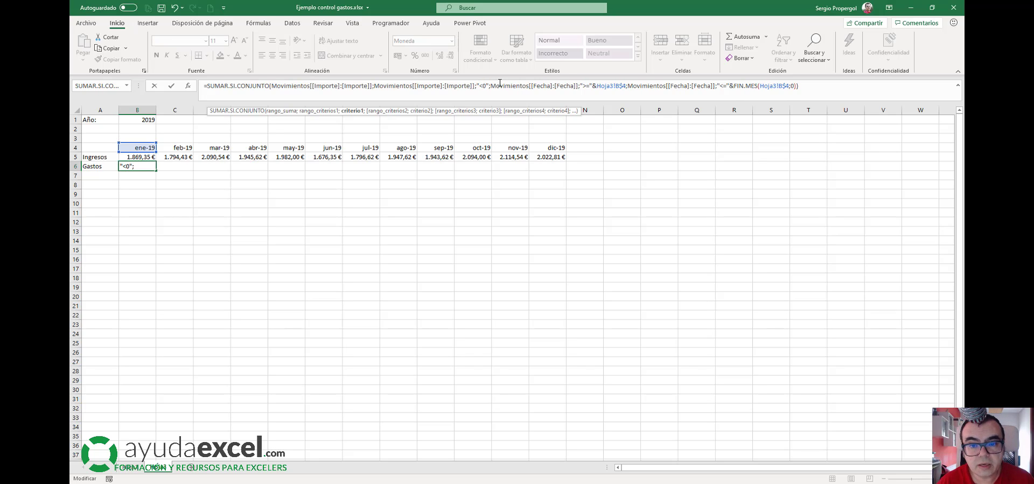
{"action": "key", "text": "ctrl+Return"}
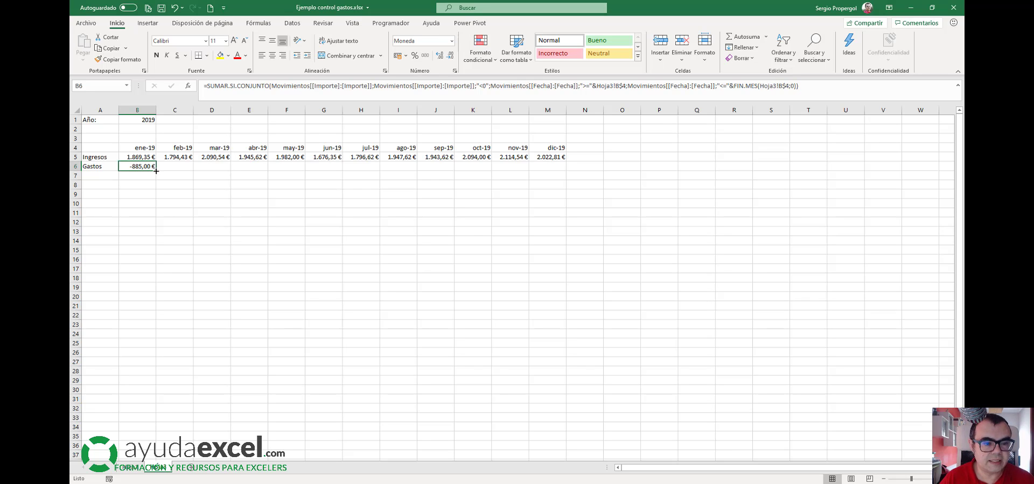
{"action": "left_click_drag", "start_coordinate": [156, 168], "coordinate": [560, 167]}
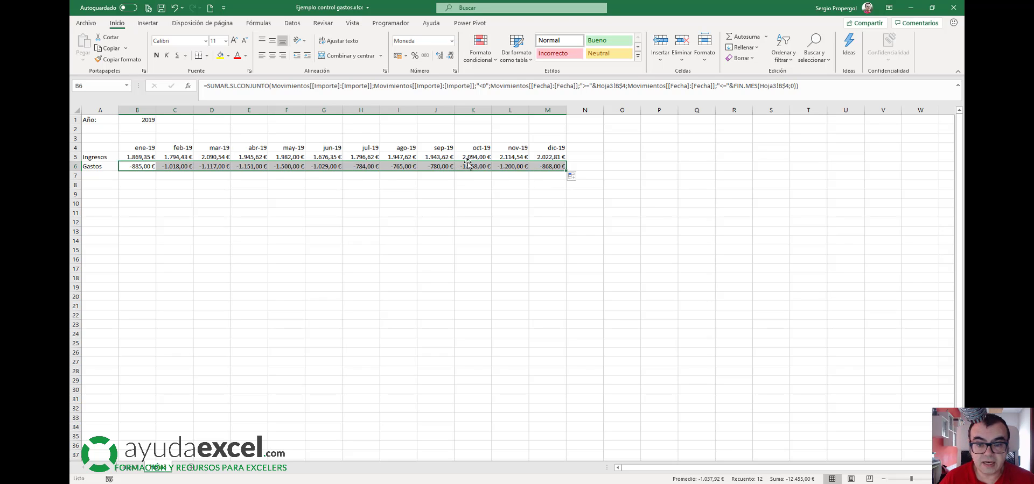
Label cell A8 as Resultado.
{"action": "left_click", "coordinate": [106, 187]}
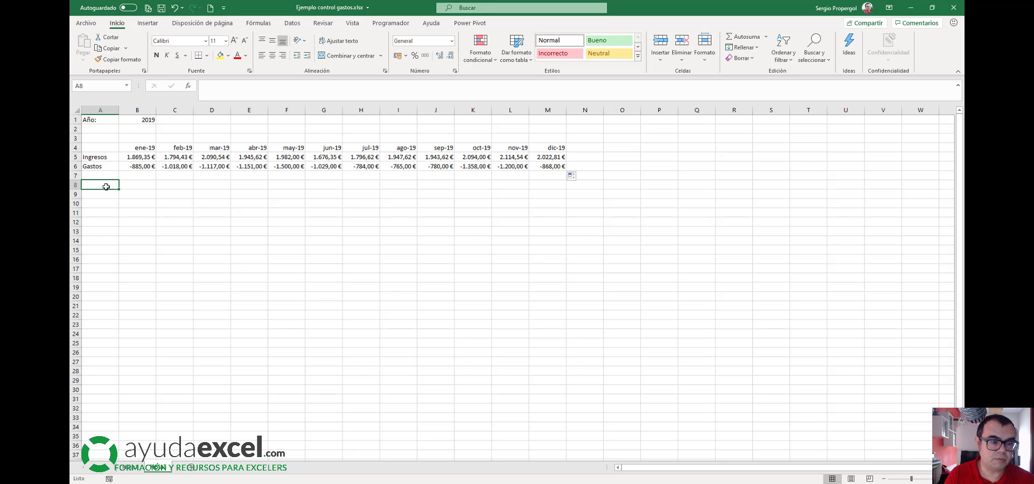
{"action": "type", "text": "Sal"}
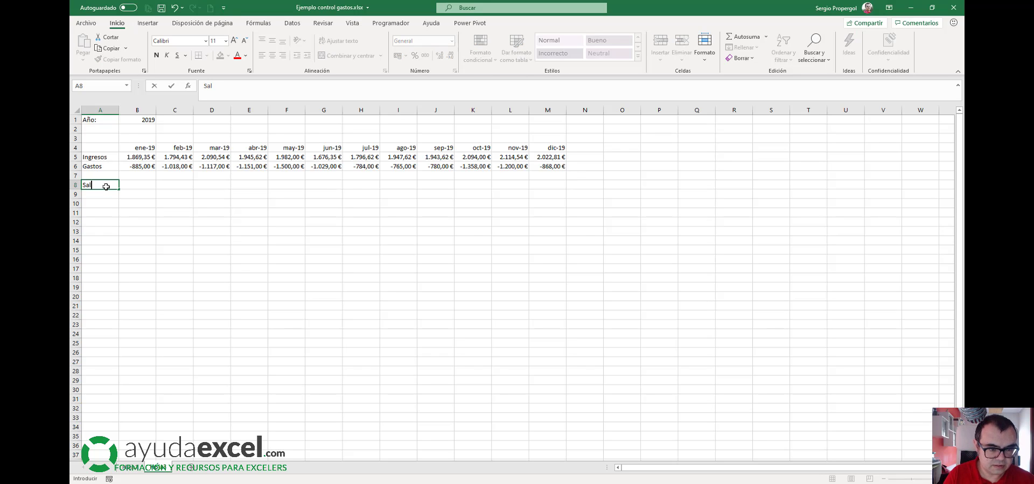
{"action": "type", "text": "do"}
{"action": "key", "text": "BackSpace"}
{"action": "key", "text": "BackSpace"}
{"action": "key", "text": "BackSpace"}
{"action": "key", "text": "BackSpace"}
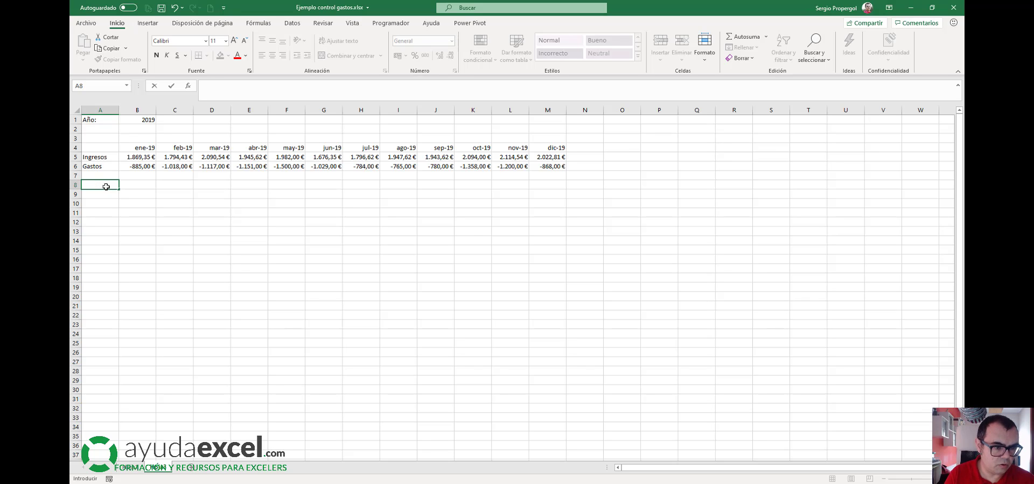
{"action": "type", "text": "Resultado"}
{"action": "key", "text": "Return"}
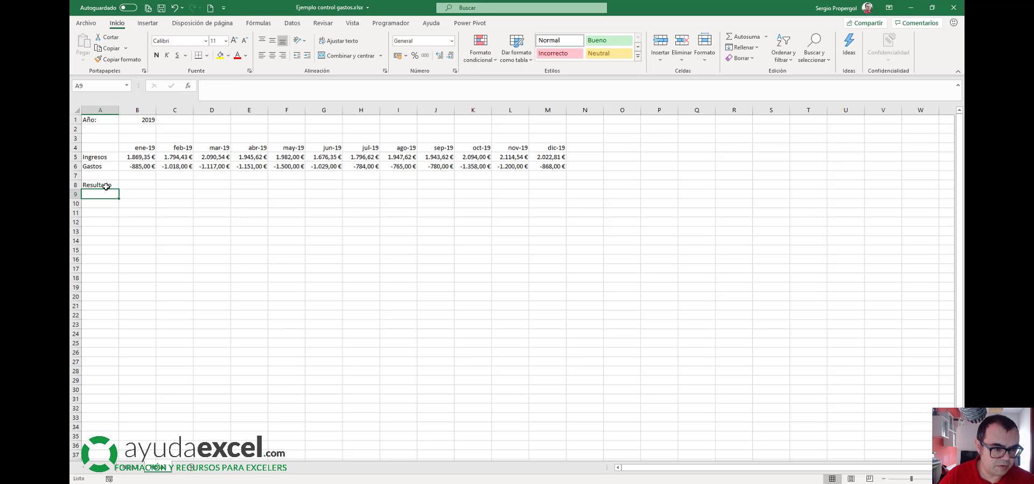
Enter the formula =B5+B6 in cell B8 to calculate the January Resultado.
{"action": "key", "text": "Up"}
{"action": "key", "text": "Right"}
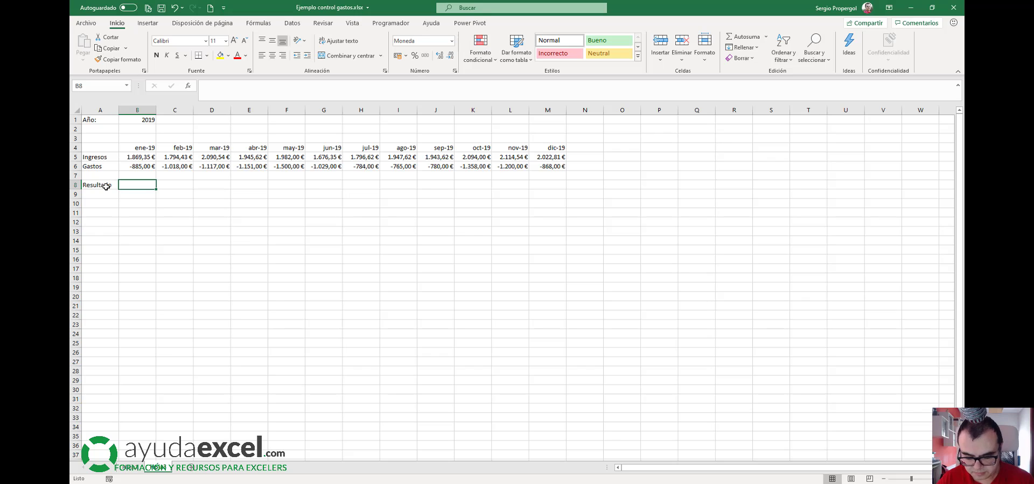
{"action": "type", "text": "="}
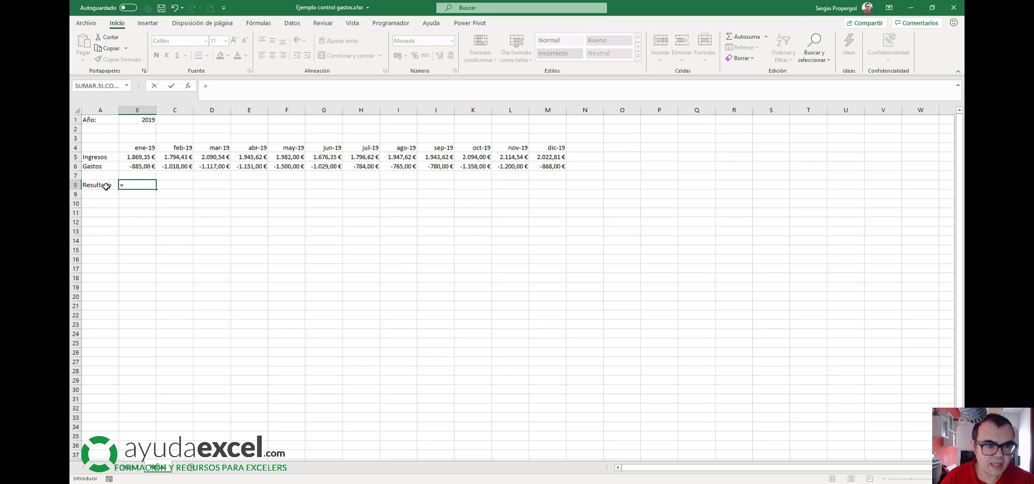
{"action": "left_click", "coordinate": [135, 157]}
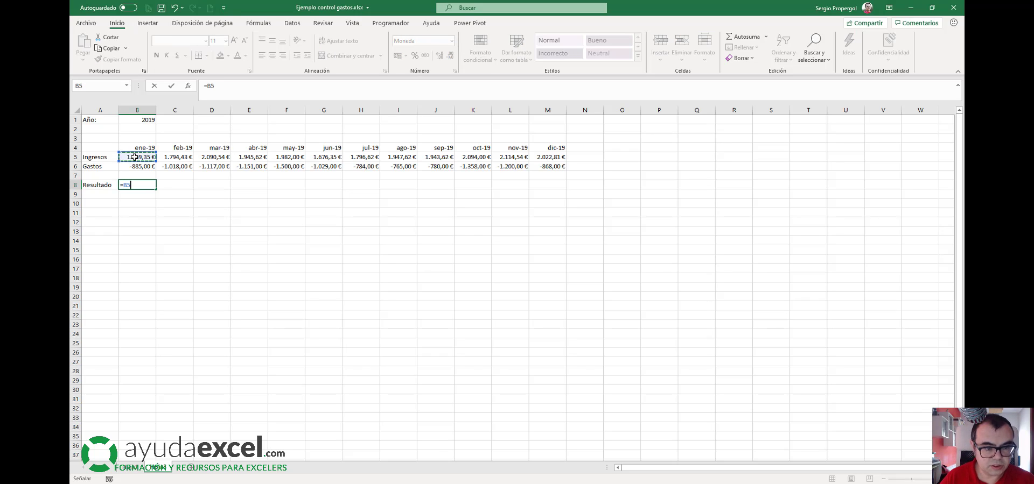
{"action": "type", "text": "+"}
{"action": "left_click", "coordinate": [133, 168]}
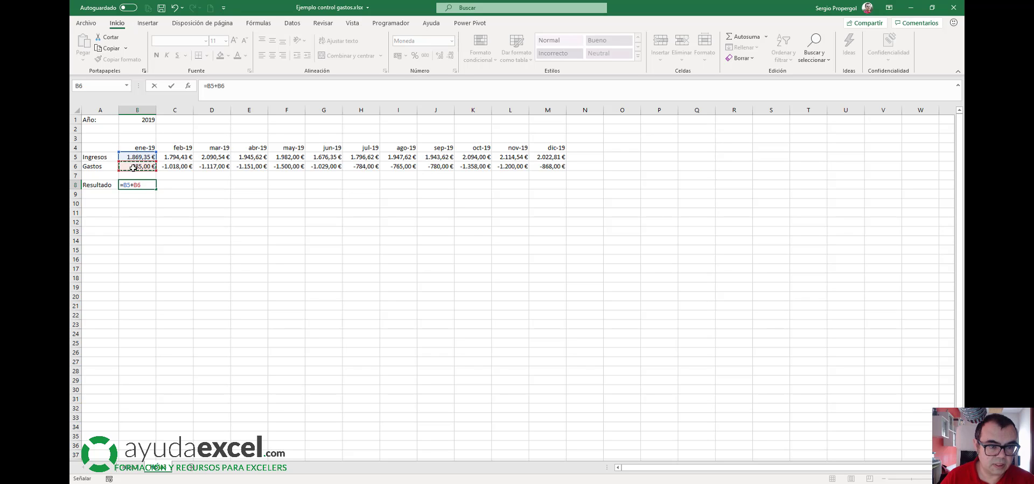
{"action": "key", "text": "Return"}
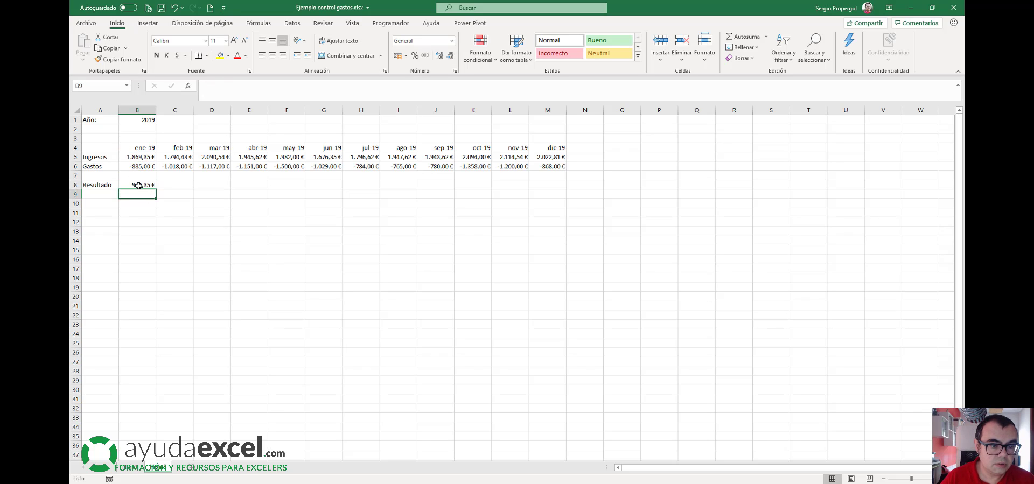
Fill the January Resultado formula from B8 across to December in M8.
{"action": "left_click", "coordinate": [141, 184]}
{"action": "left_click_drag", "start_coordinate": [157, 189], "coordinate": [554, 193]}
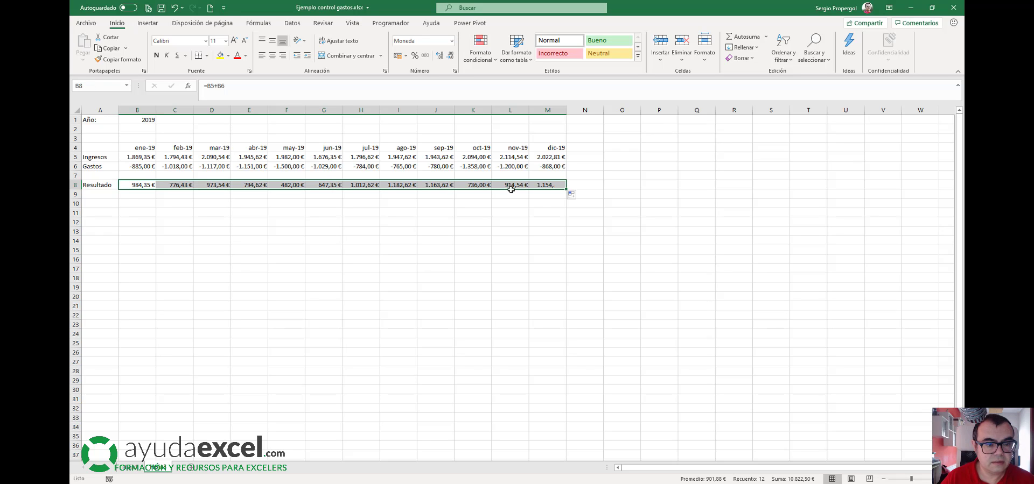
{"action": "left_click", "coordinate": [135, 184]}
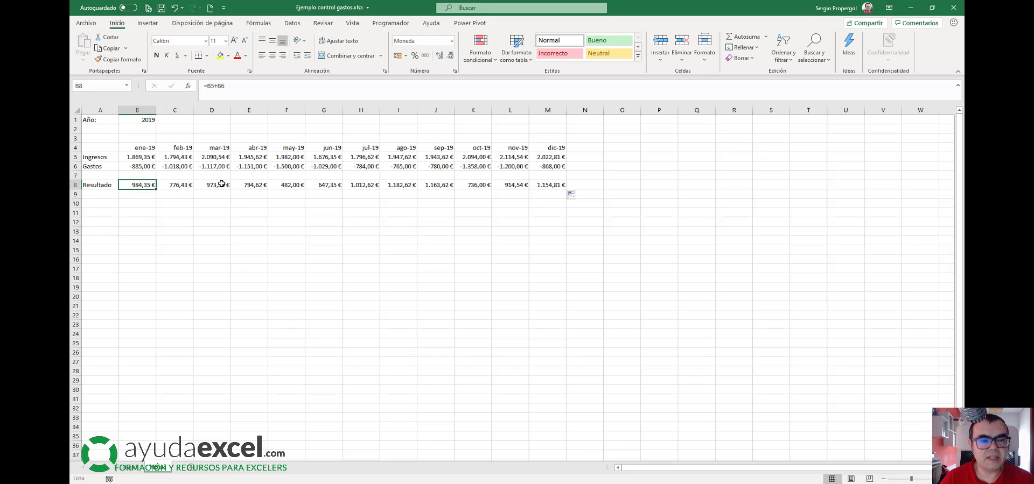
Change the year in cell B1 to 2020 and check the January Ingresos cell B5.
{"action": "left_click", "coordinate": [134, 120]}
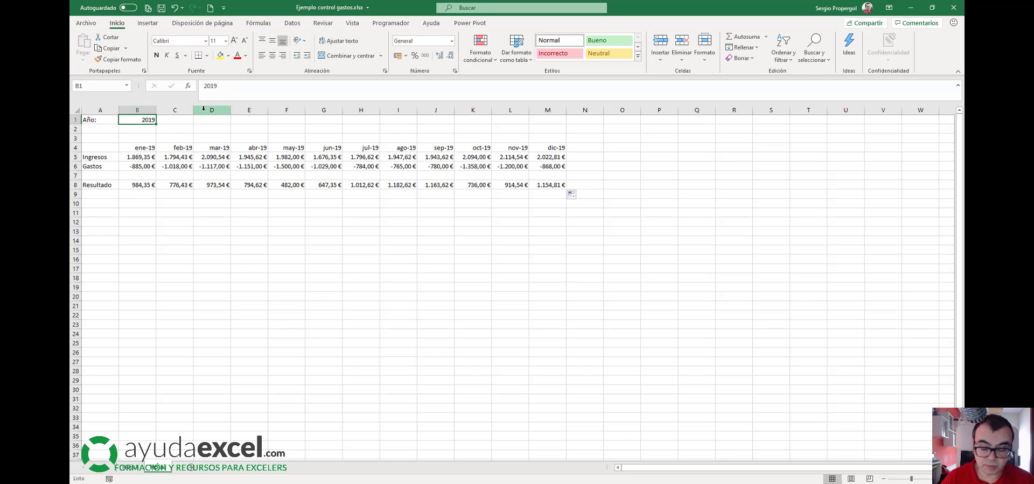
{"action": "type", "text": "20"}
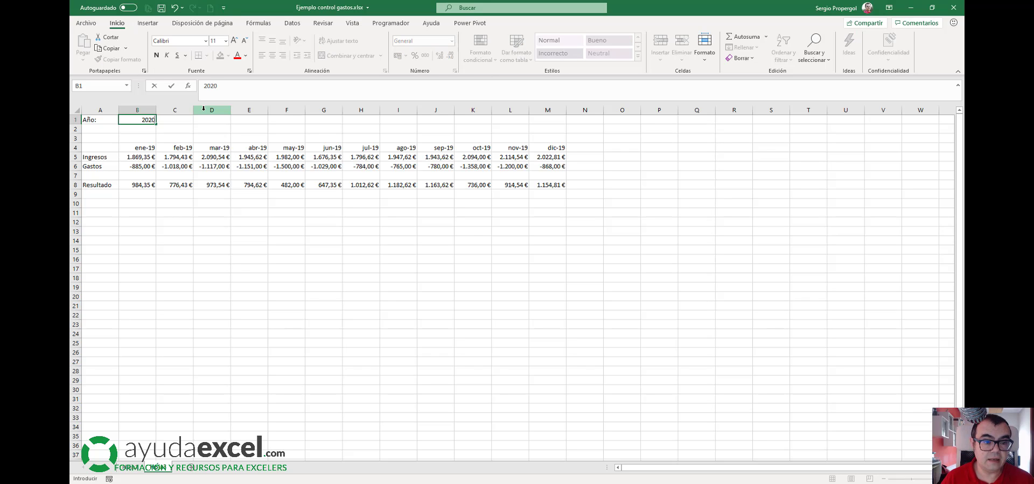
{"action": "key", "text": "Return"}
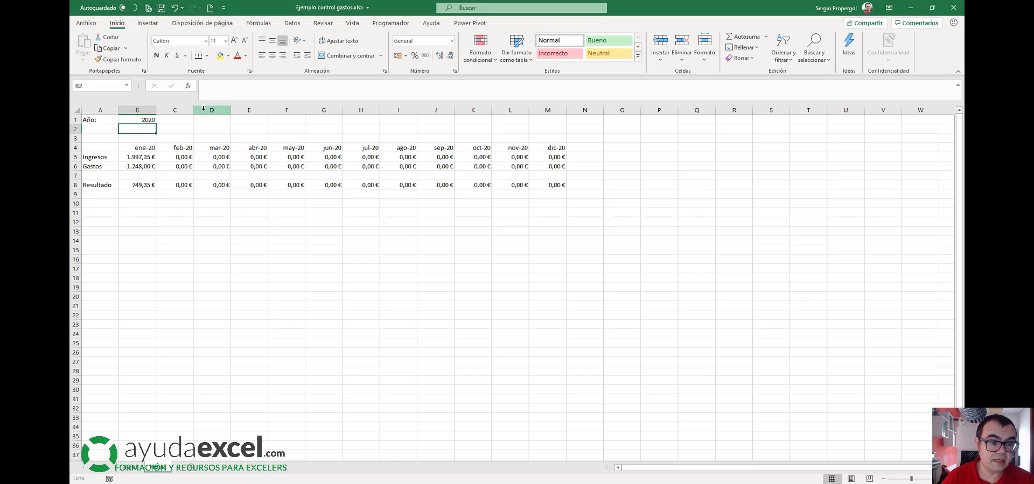
{"action": "left_click", "coordinate": [143, 159]}
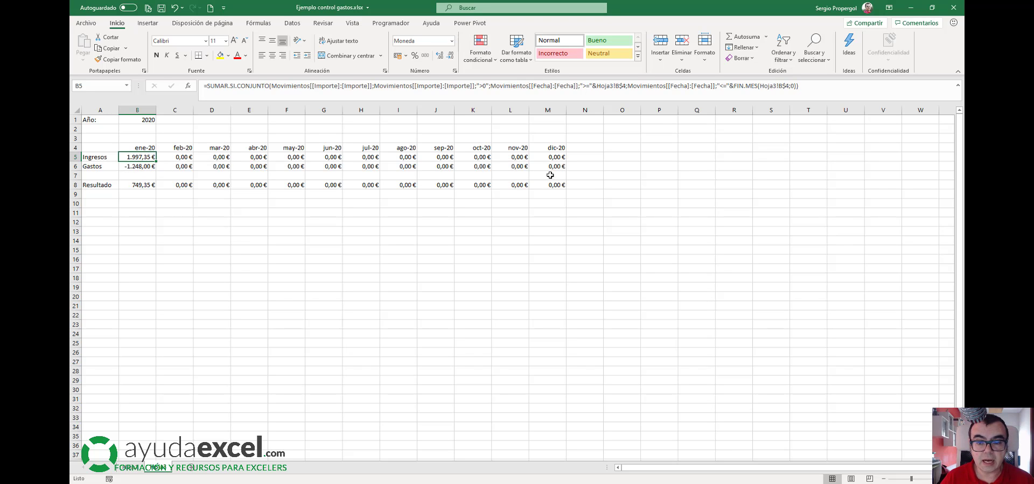
Set the year in cell B1 to 2017.
{"action": "left_click", "coordinate": [143, 120]}
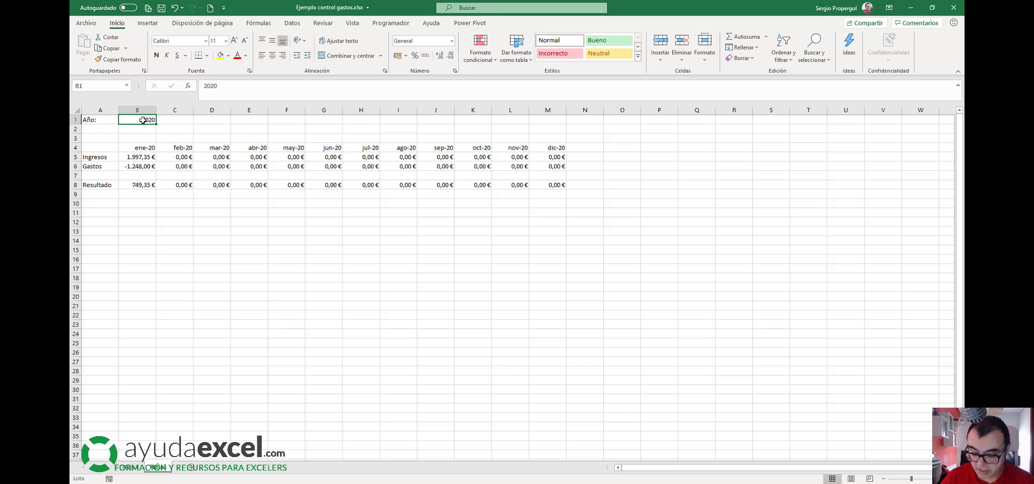
{"action": "type", "text": "2017"}
{"action": "key", "text": "Return"}
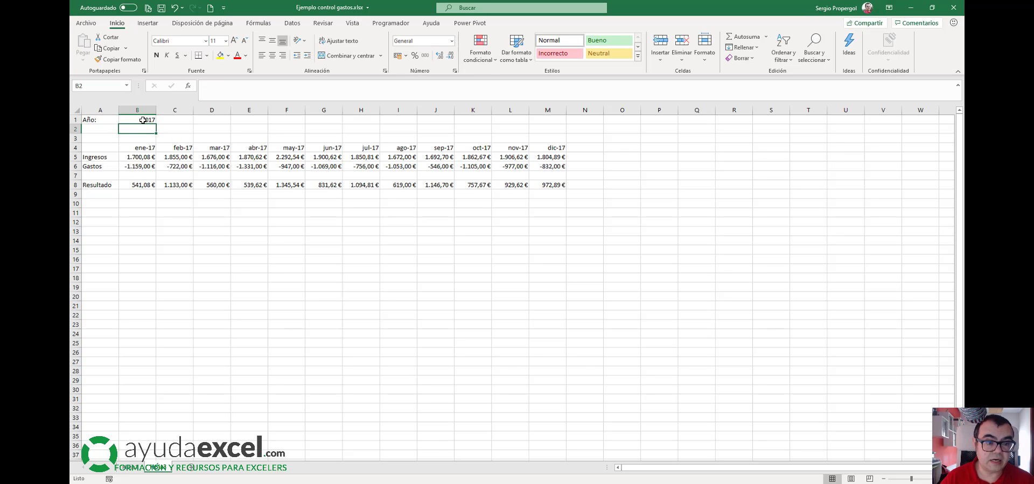
{"action": "left_click", "coordinate": [143, 120]}
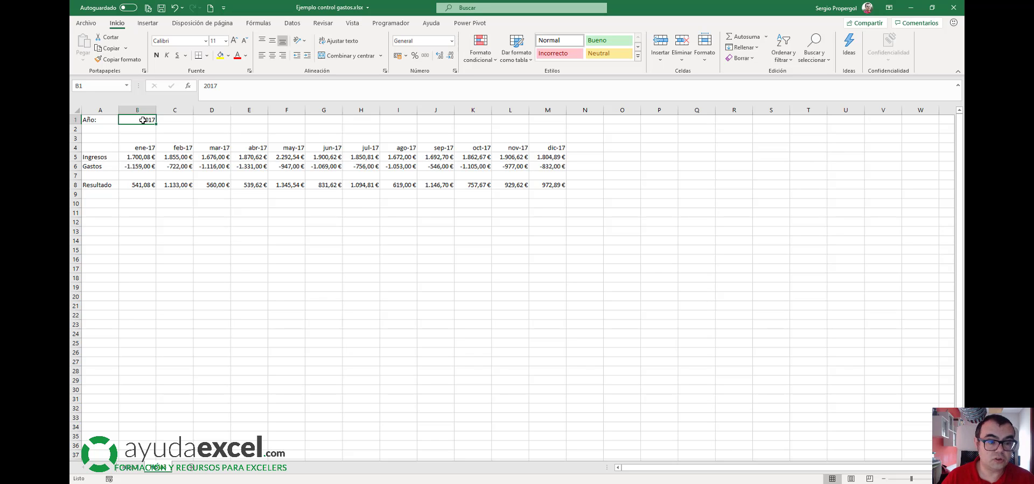
Bold and centre the month headers in B4:M4, and bold the row labels in A5:A8.
{"action": "left_click_drag", "start_coordinate": [141, 148], "coordinate": [556, 147]}
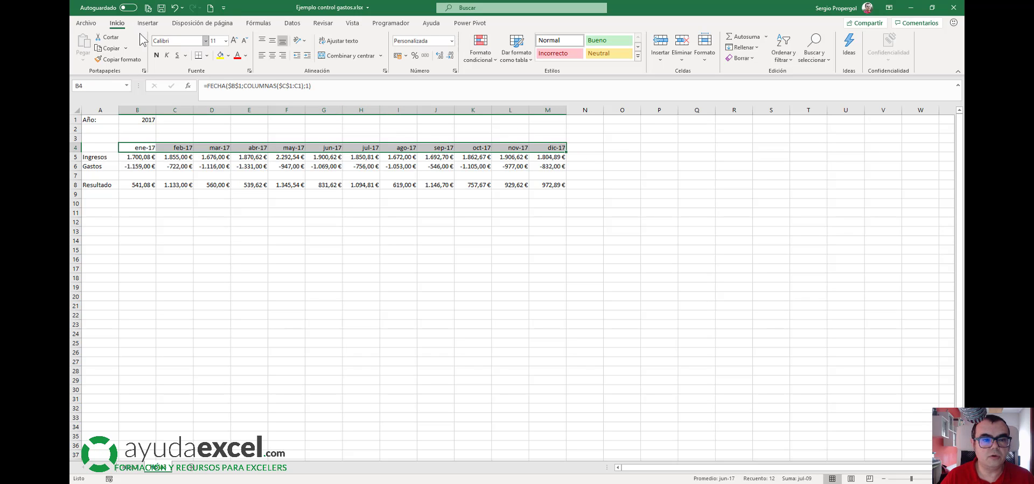
{"action": "left_click", "coordinate": [156, 55]}
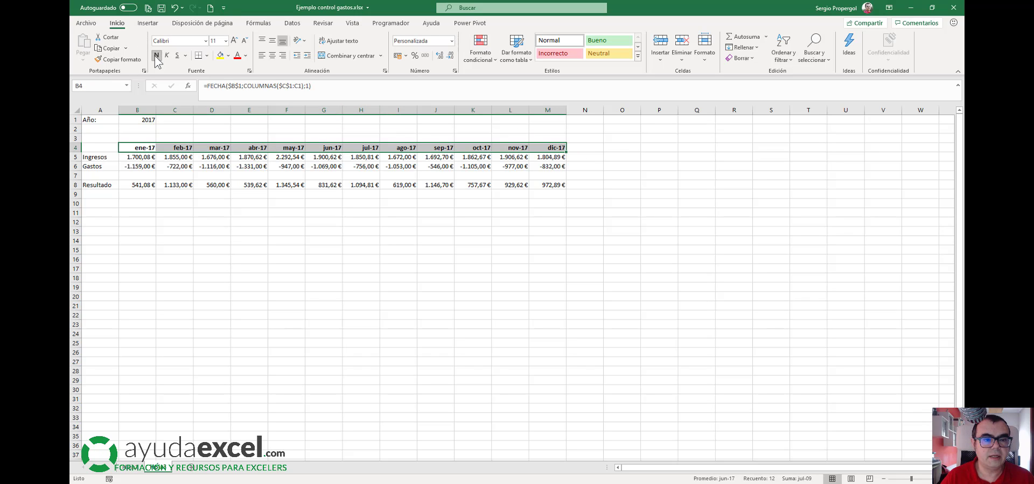
{"action": "left_click", "coordinate": [272, 55]}
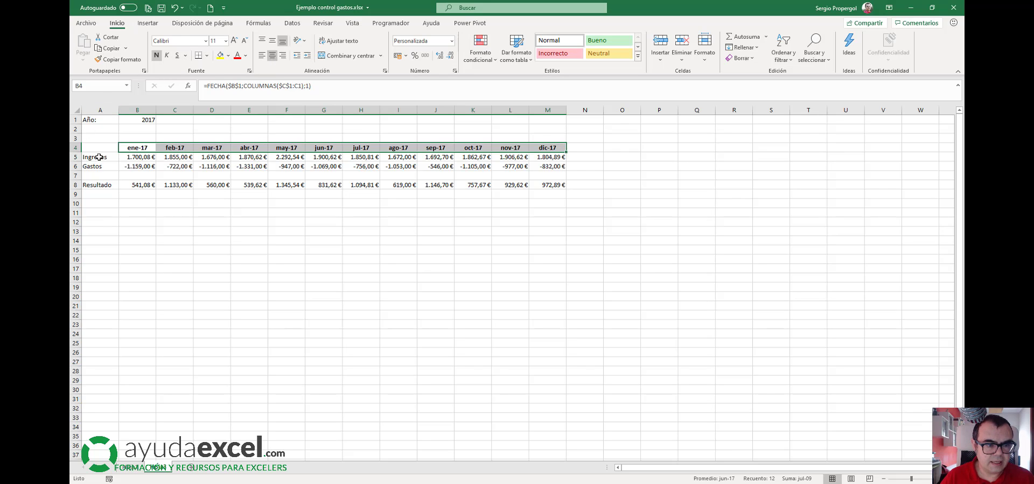
{"action": "left_click_drag", "start_coordinate": [99, 157], "coordinate": [105, 185]}
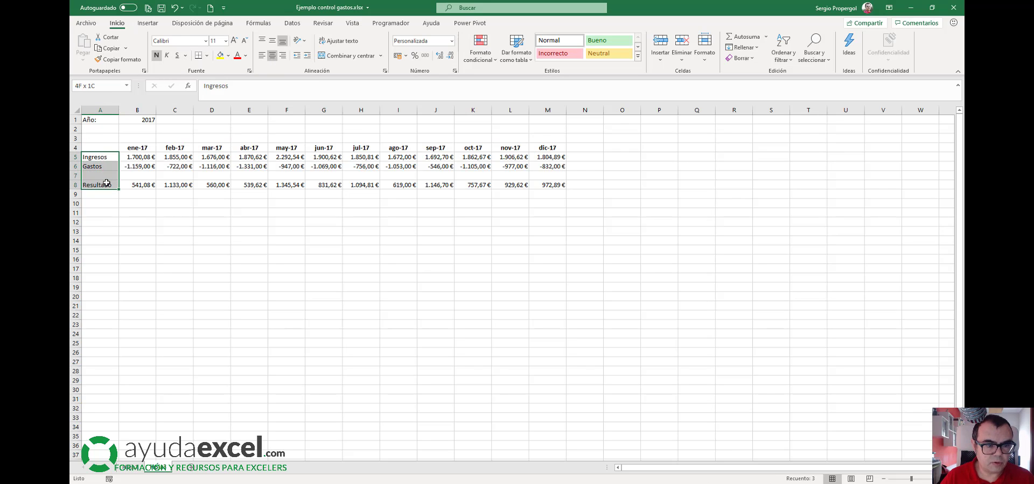
{"action": "left_click", "coordinate": [155, 55]}
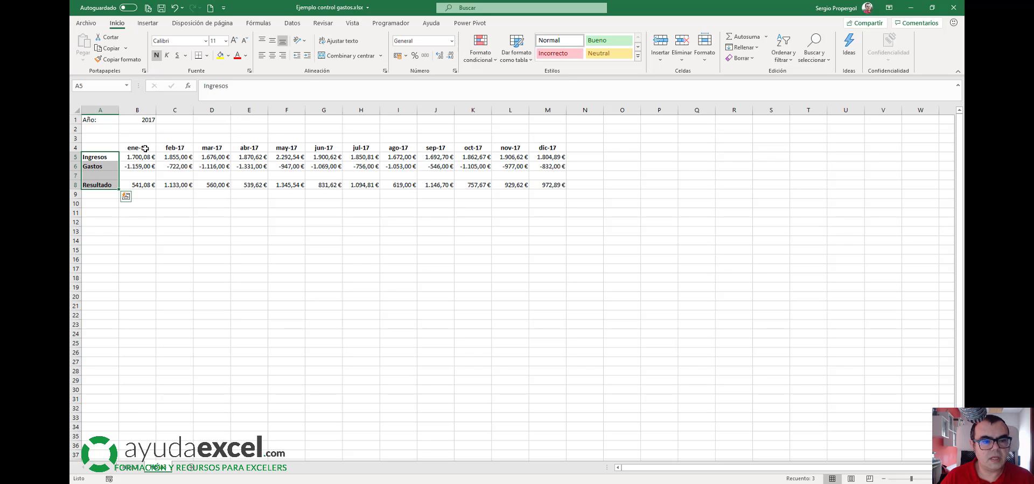
Fill the month header cells B4:M4 with a dark theme green.
{"action": "left_click_drag", "start_coordinate": [145, 149], "coordinate": [542, 147]}
{"action": "left_click", "coordinate": [228, 55]}
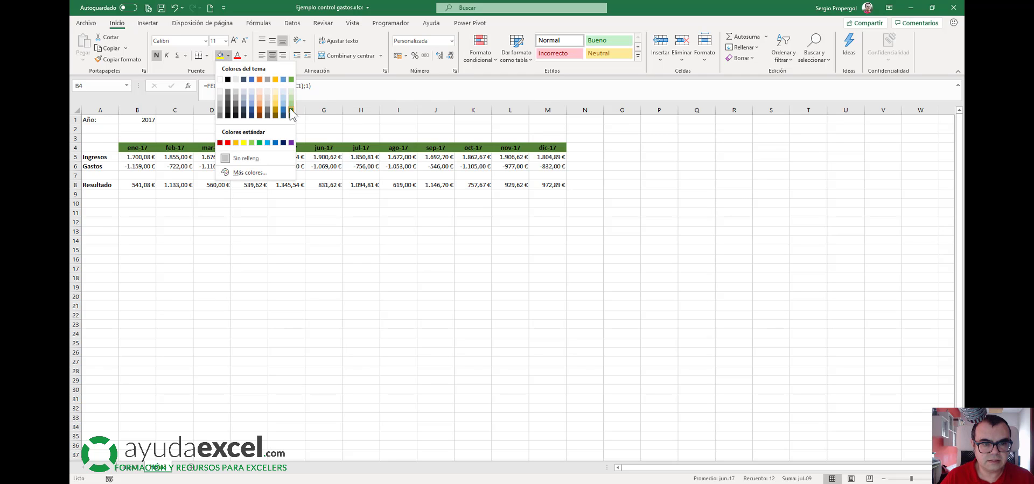
{"action": "left_click", "coordinate": [291, 114]}
Fill the Ingresos row A5:M5 with a light theme green and the Gastos row A6:M6 with a paler shade.
{"action": "left_click_drag", "start_coordinate": [113, 159], "coordinate": [551, 159]}
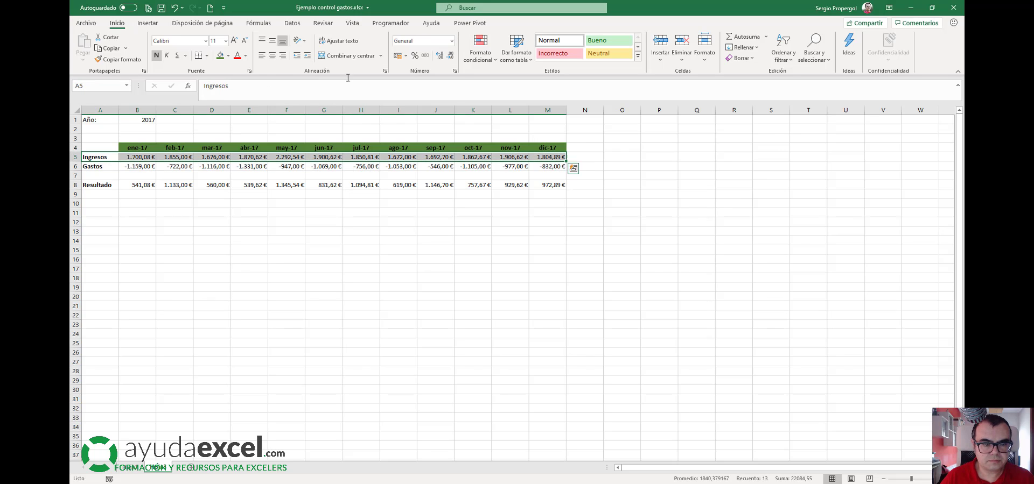
{"action": "left_click", "coordinate": [228, 56]}
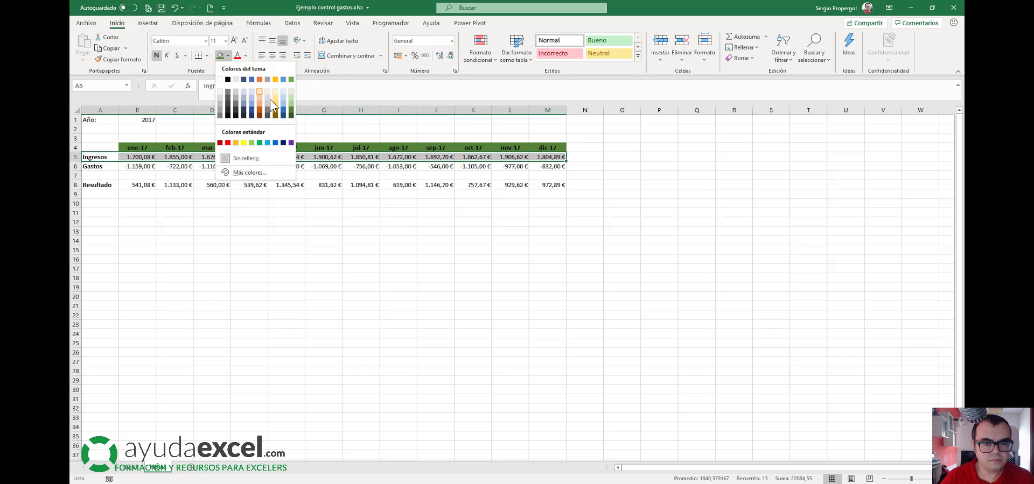
{"action": "left_click", "coordinate": [291, 106]}
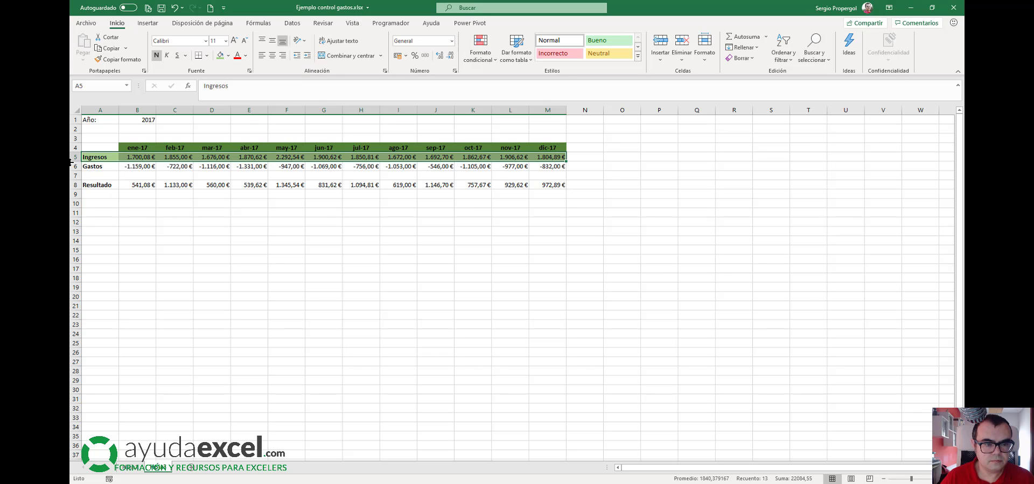
{"action": "left_click_drag", "start_coordinate": [120, 167], "coordinate": [554, 167]}
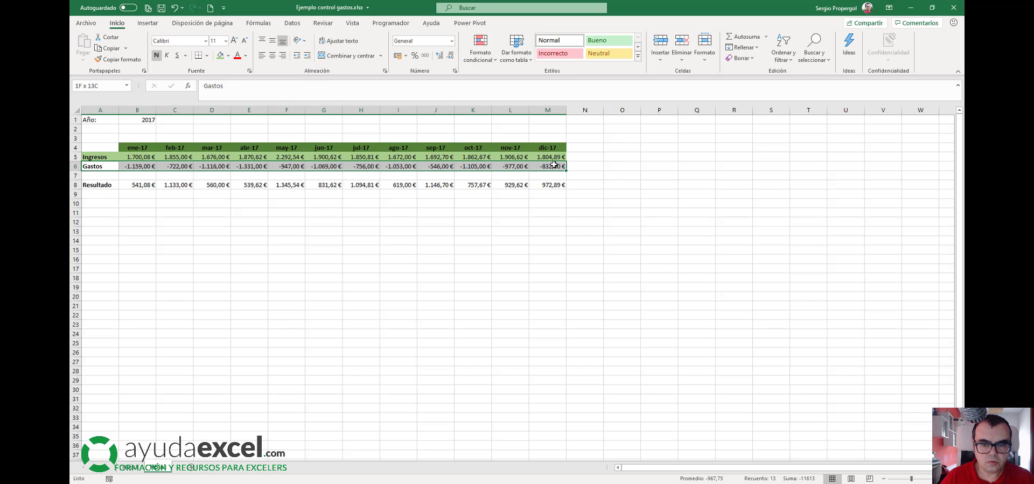
{"action": "left_click", "coordinate": [228, 56]}
{"action": "left_click", "coordinate": [292, 98]}
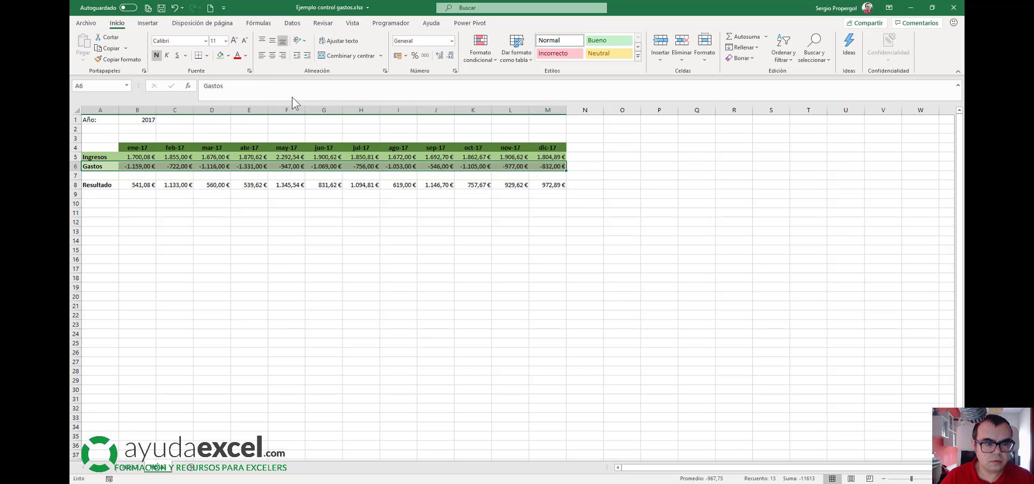
Fill the Resultado row A8:M8 with the darkest theme green and set its font colour to white.
{"action": "left_click_drag", "start_coordinate": [107, 185], "coordinate": [552, 185]}
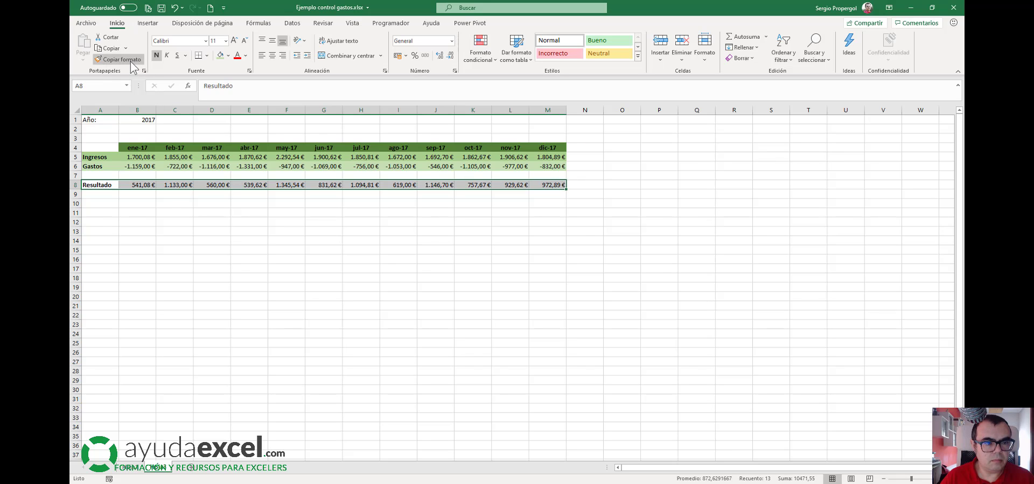
{"action": "left_click", "coordinate": [229, 55]}
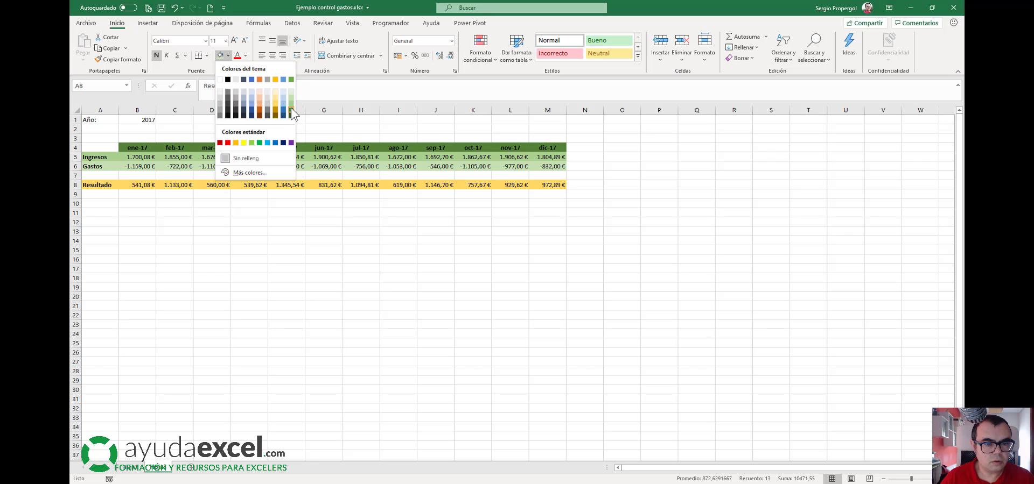
{"action": "left_click", "coordinate": [291, 115]}
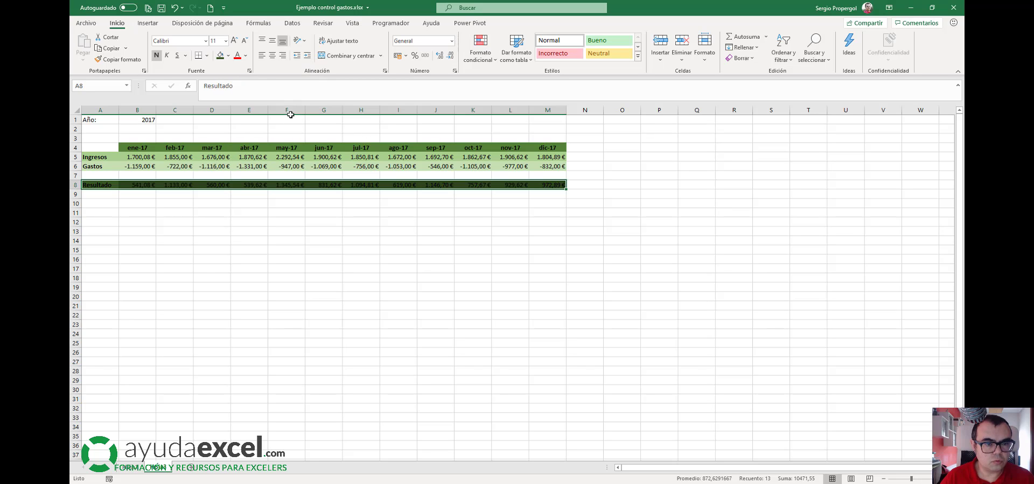
{"action": "left_click", "coordinate": [246, 60]}
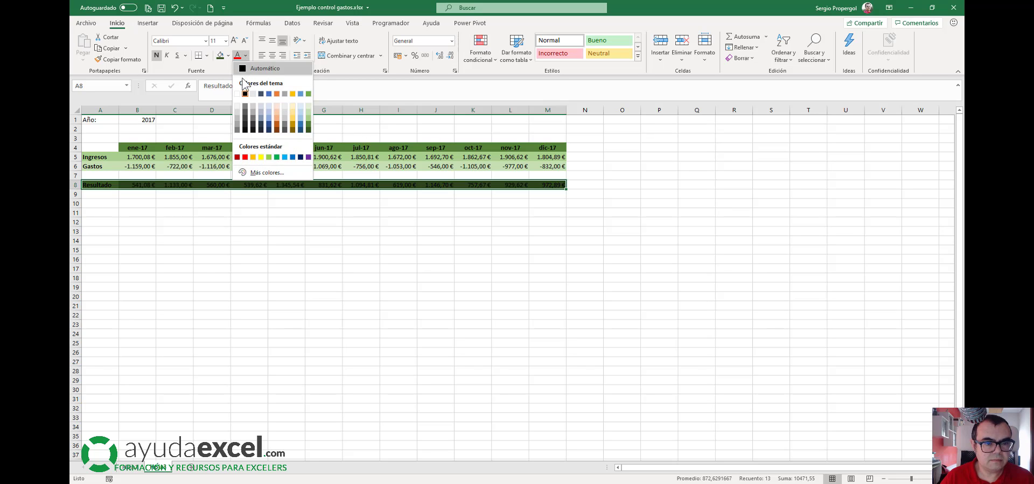
{"action": "left_click", "coordinate": [238, 93]}
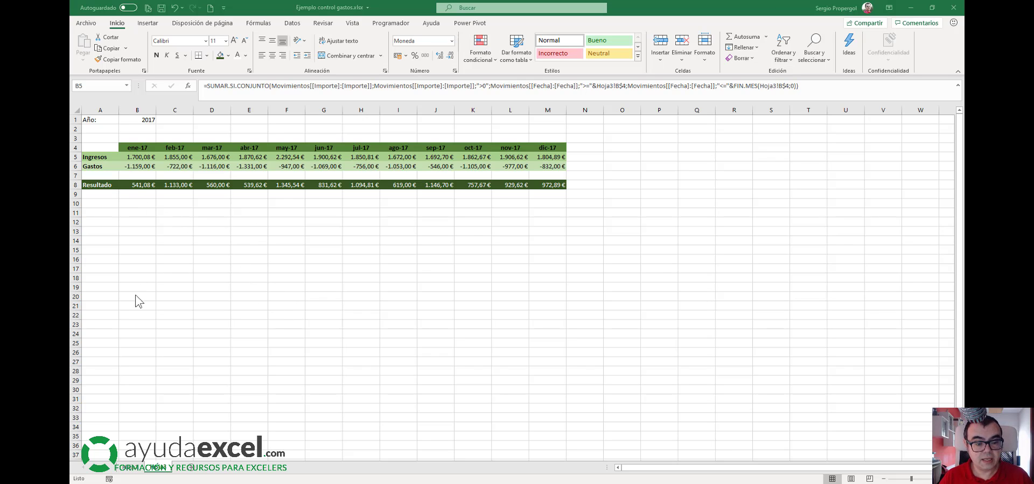
Enter Gasto in D4 beside the first transaction of the Movimientos table, and return to the yearly summary sheet.
{"action": "left_click", "coordinate": [129, 470]}
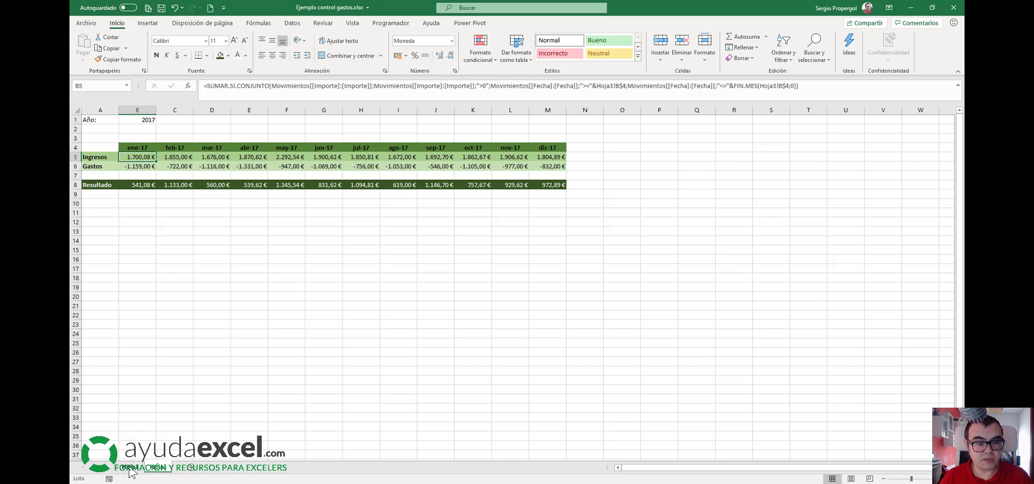
{"action": "left_click", "coordinate": [129, 471]}
{"action": "scroll", "coordinate": [177, 264], "scroll_direction": "up", "scroll_amount": 4}
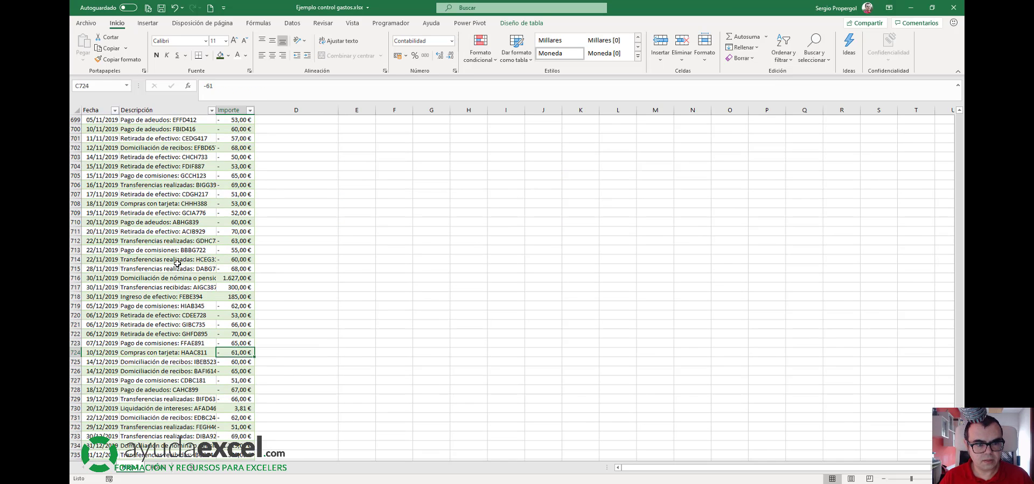
{"action": "scroll", "coordinate": [177, 264], "scroll_direction": "up", "scroll_amount": 17}
{"action": "left_click", "coordinate": [177, 264]}
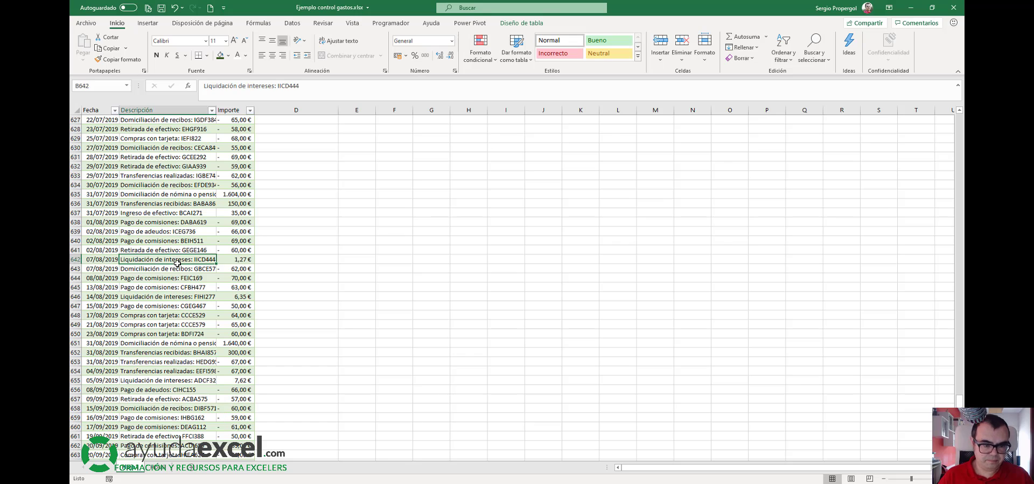
{"action": "key", "text": "ctrl+Up"}
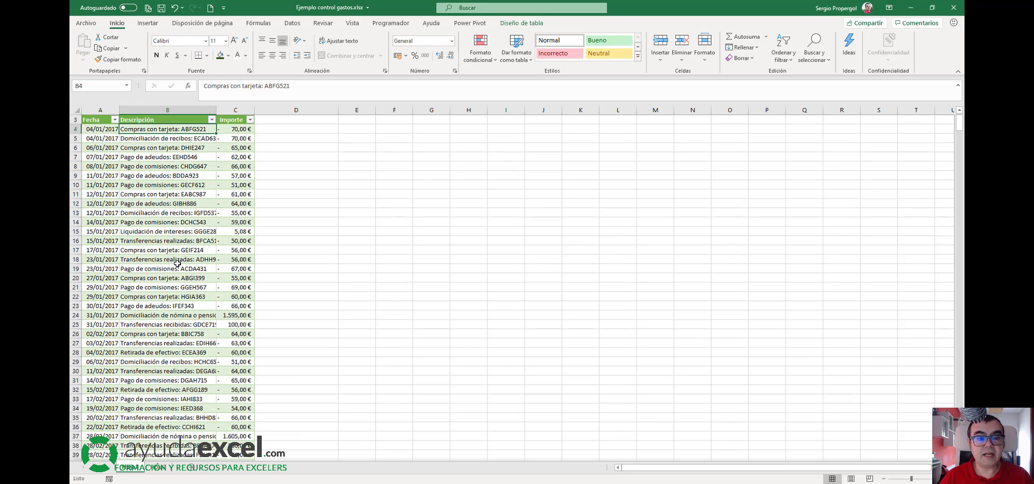
{"action": "key", "text": "Right"}
{"action": "key", "text": "Right"}
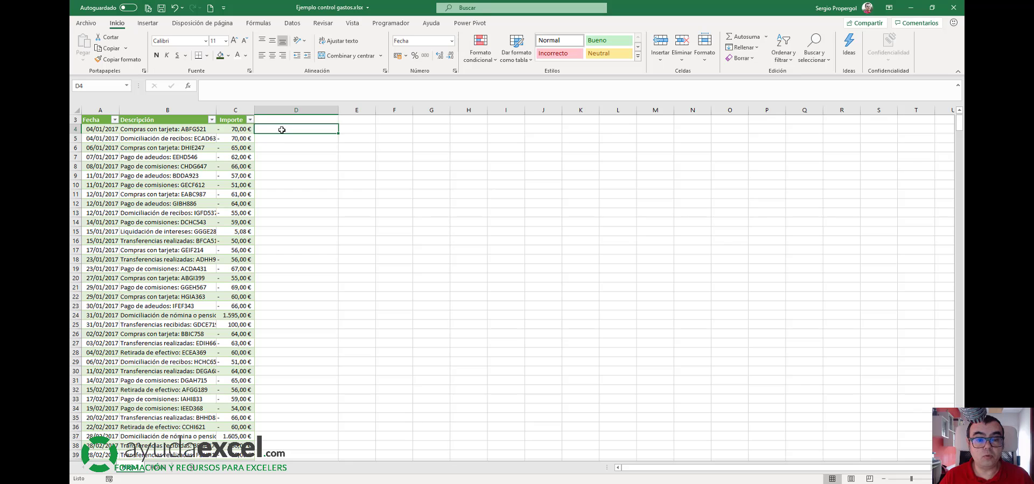
{"action": "type", "text": "Gasto"}
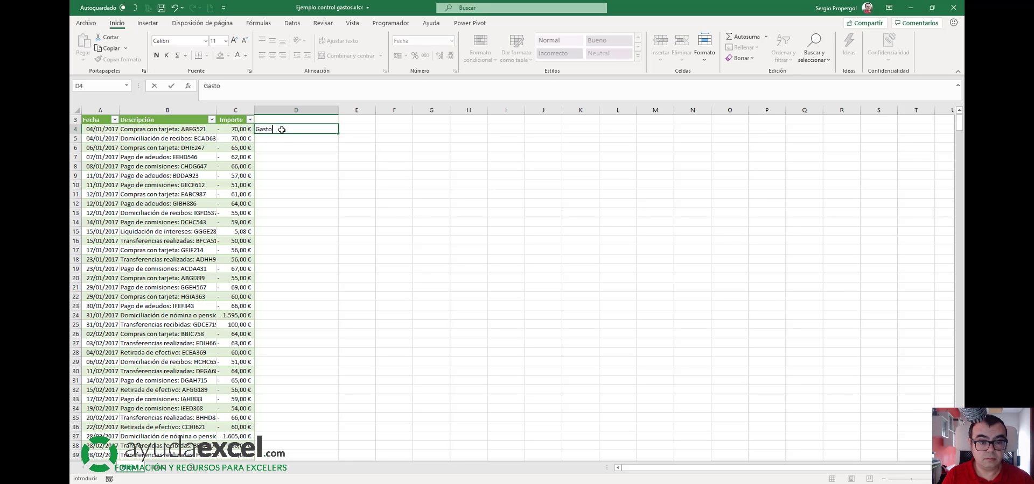
{"action": "key", "text": "Return"}
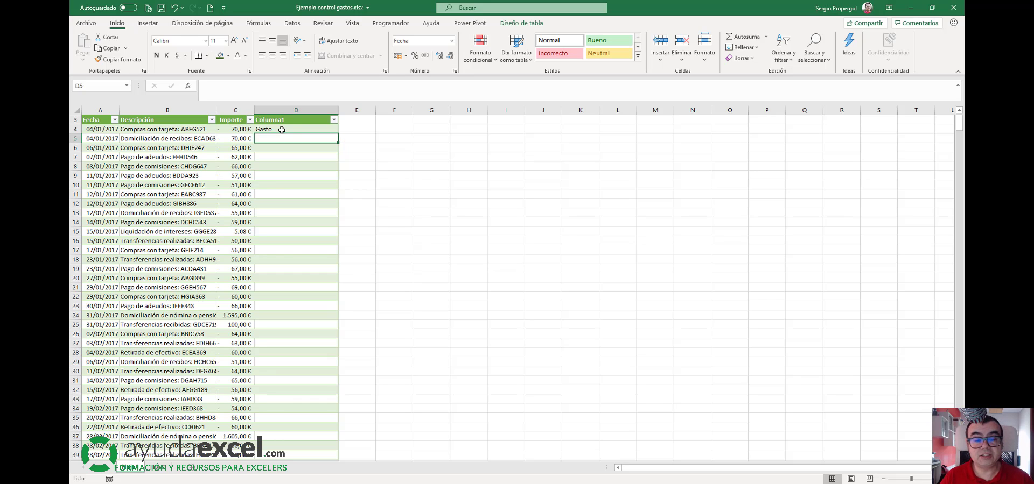
{"action": "scroll", "coordinate": [282, 130], "scroll_direction": "up", "scroll_amount": 1}
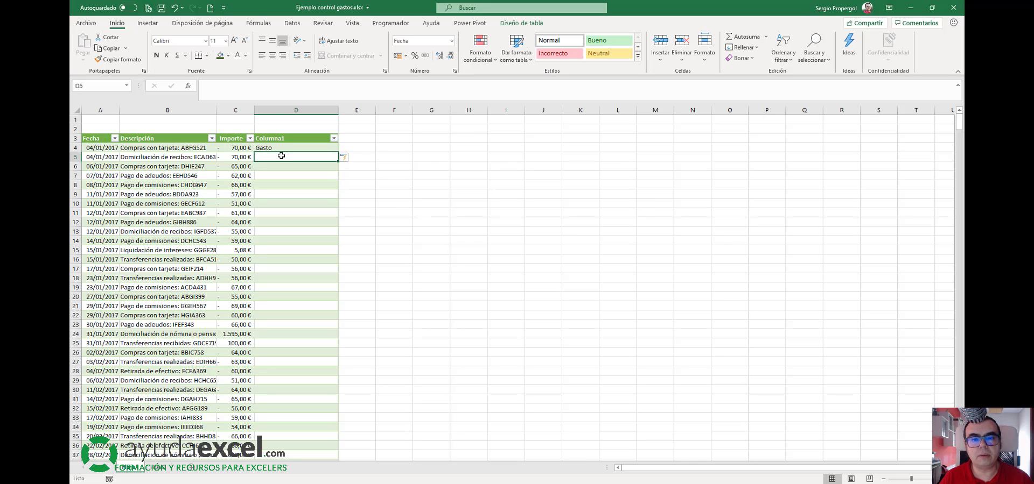
{"action": "left_click", "coordinate": [159, 468]}
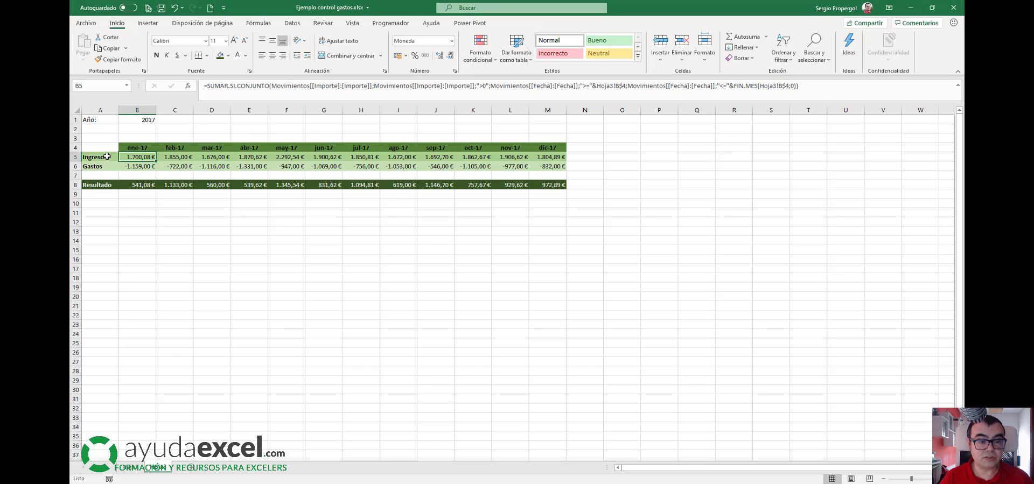